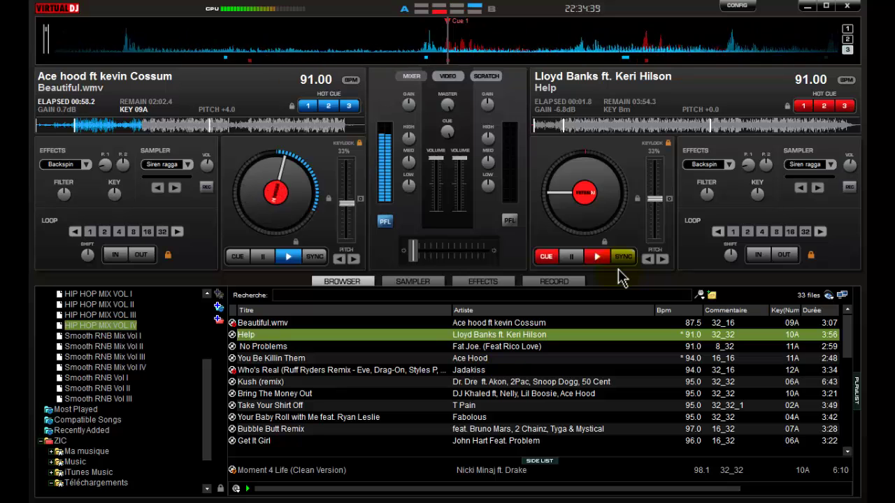
Hold Beautiful.wmv in a 16-beat loop and crossfade fully from it to Help on deck 2
{"action": "left_click_drag", "start_coordinate": [416, 116], "coordinate": [411, 110]}
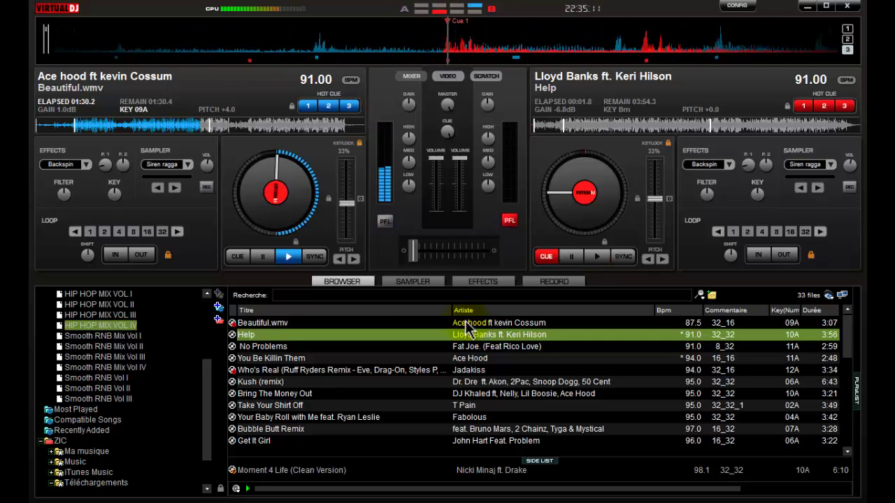
{"action": "left_click", "coordinate": [147, 231]}
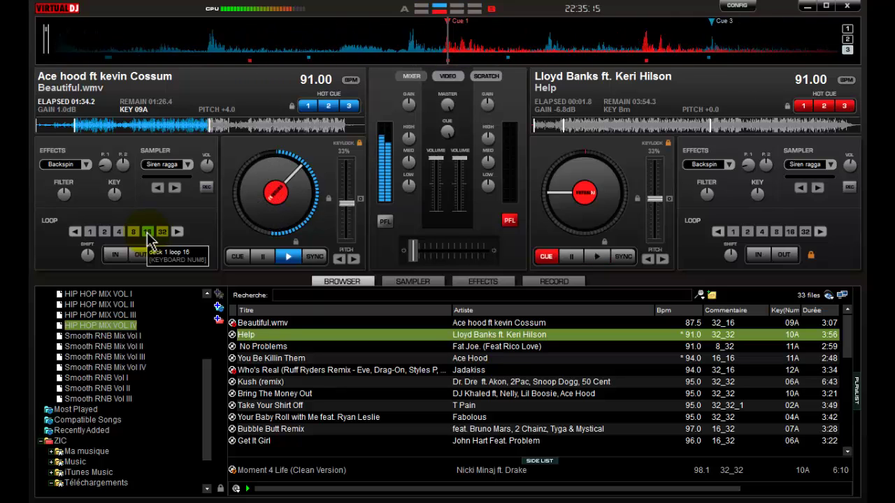
{"action": "left_click", "coordinate": [148, 233]}
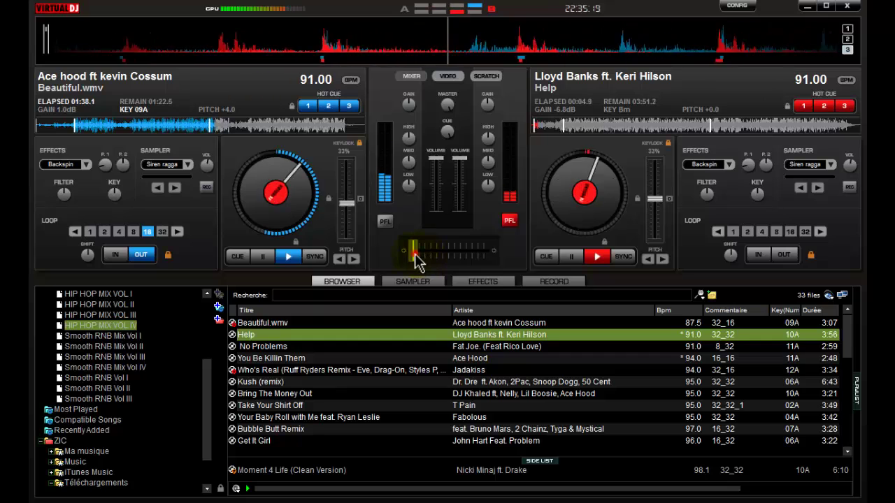
{"action": "left_click_drag", "start_coordinate": [414, 253], "coordinate": [485, 261]}
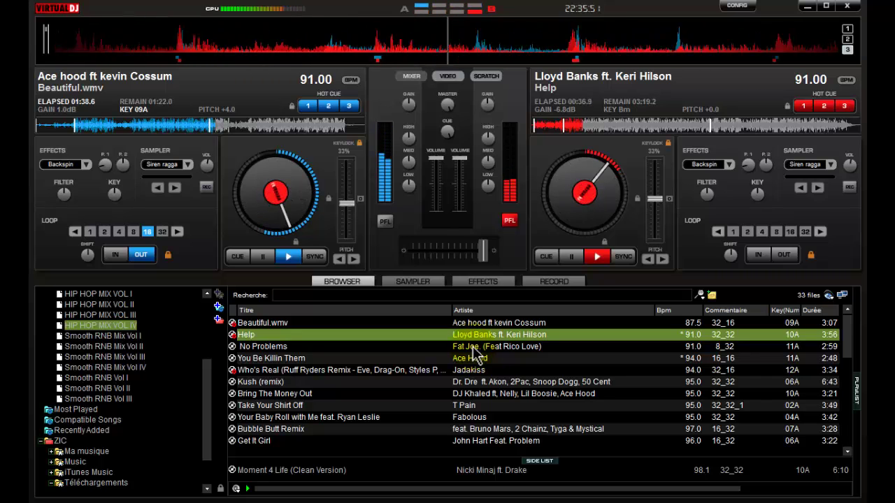
Load No Problems onto deck 1 and sync Help to its 92.20 BPM tempo
{"action": "left_click_drag", "start_coordinate": [472, 349], "coordinate": [268, 223]}
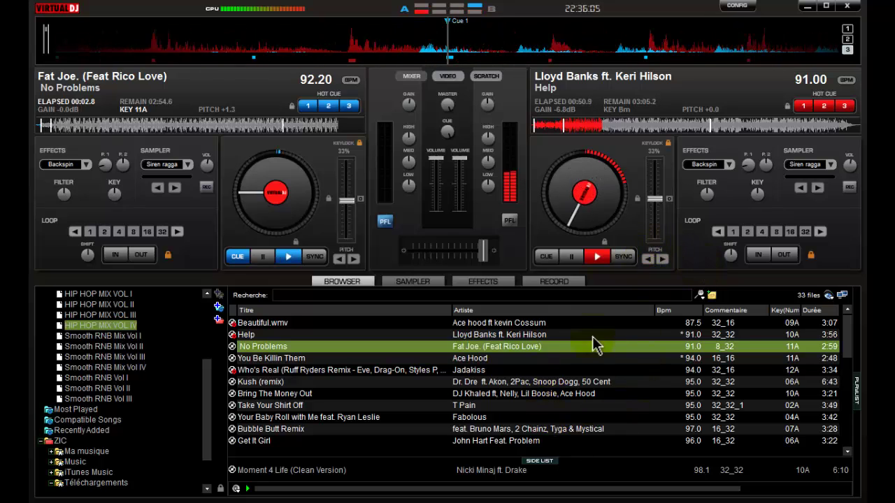
{"action": "left_click", "coordinate": [623, 257]}
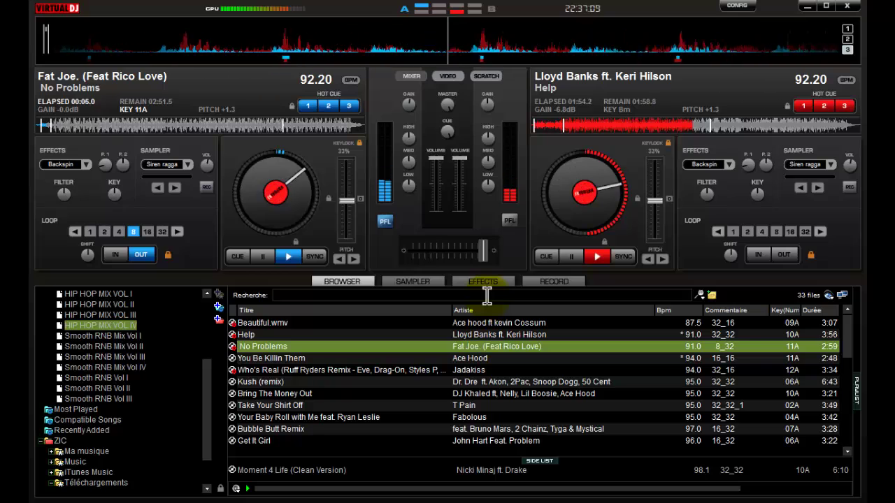
Release the 8-beat loop on No Problems and crossfade gradually from Help until deck 1 has the full mix
{"action": "key", "text": "1"}
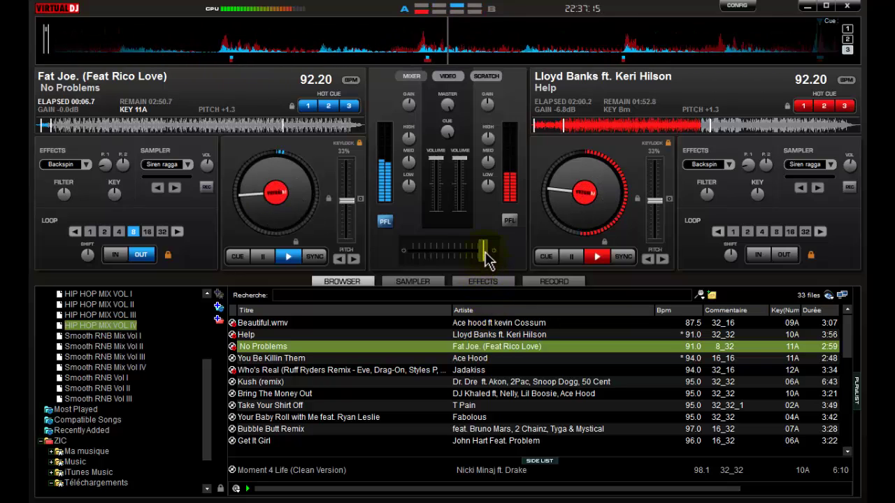
{"action": "key", "text": "1"}
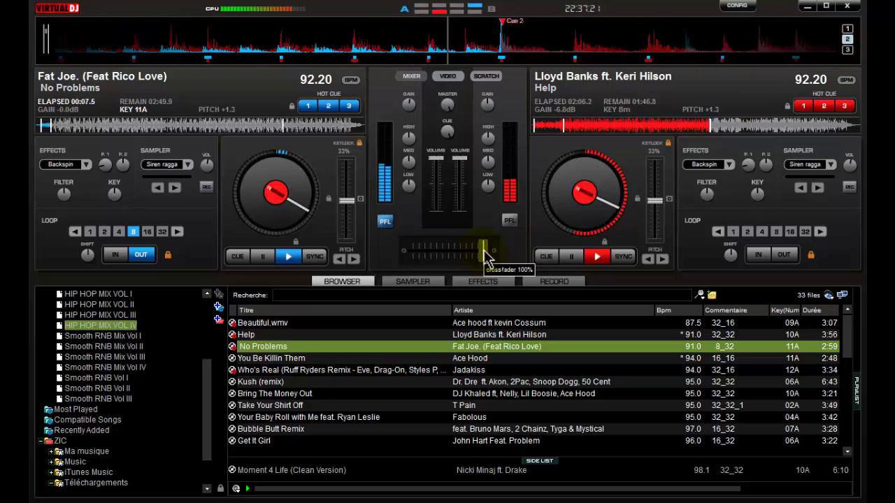
{"action": "key", "text": "1"}
{"action": "left_click_drag", "start_coordinate": [482, 255], "coordinate": [469, 257]}
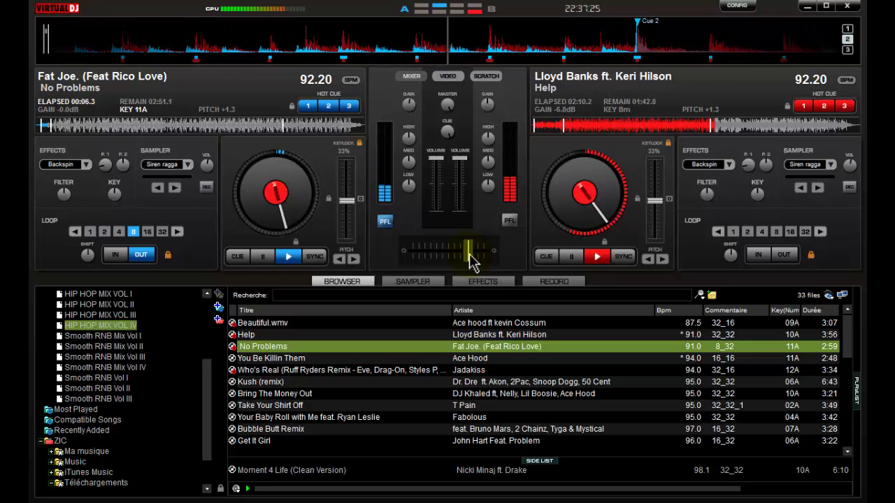
{"action": "left_click_drag", "start_coordinate": [470, 255], "coordinate": [468, 254]}
{"action": "key", "text": "1"}
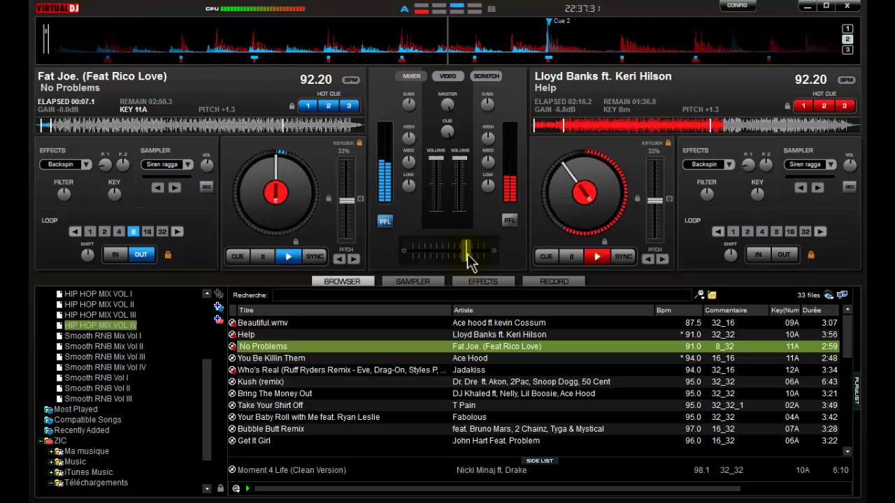
{"action": "key", "text": "1"}
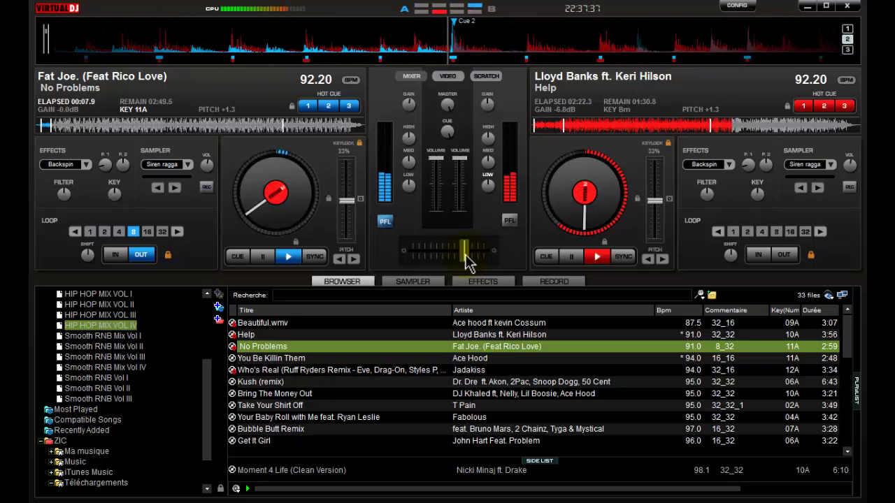
{"action": "key", "text": "1"}
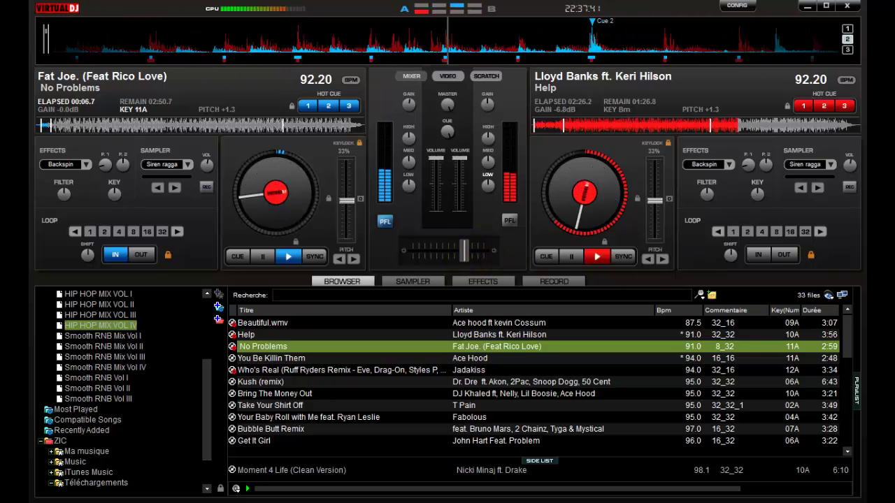
{"action": "left_click_drag", "start_coordinate": [463, 250], "coordinate": [412, 250]}
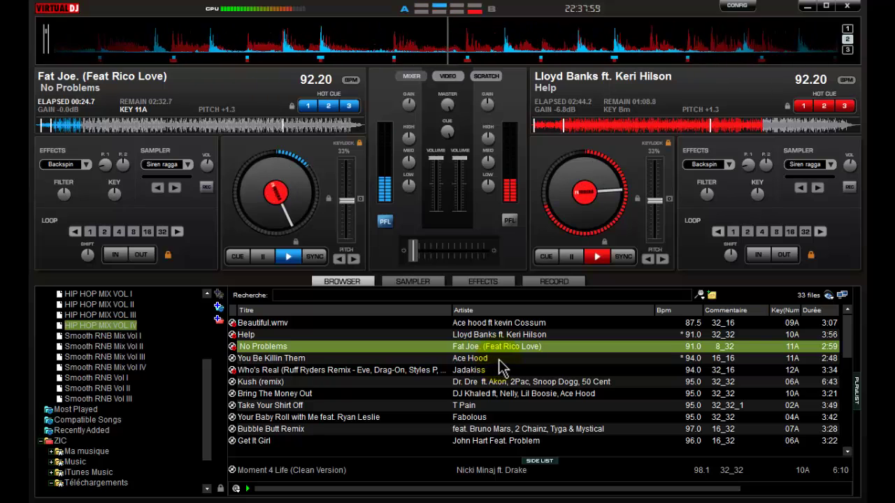
Load You Be Killin Them onto deck 2 and sync No Problems to its 94.00 BPM tempo
{"action": "left_click_drag", "start_coordinate": [495, 360], "coordinate": [647, 195]}
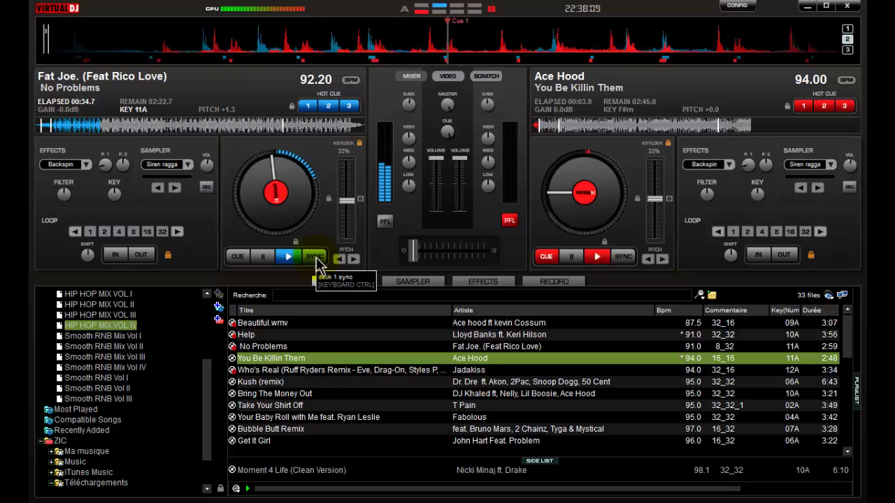
{"action": "left_click", "coordinate": [315, 257]}
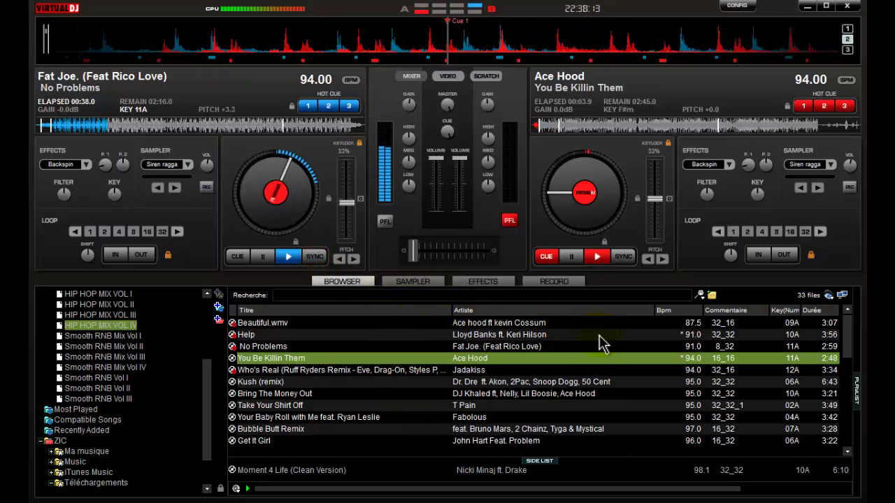
Start You Be Killin Them in a 16-beat loop and crossfade fully to it from No Problems
{"action": "key", "text": "l"}
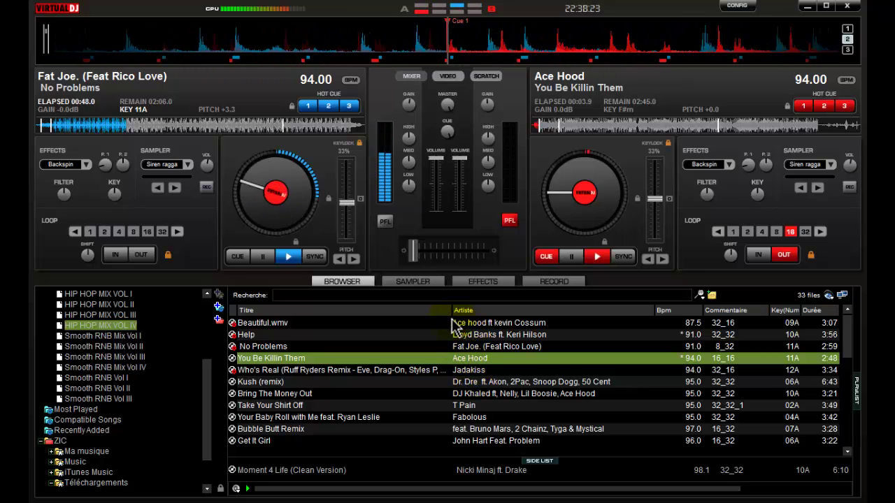
{"action": "key", "text": "space"}
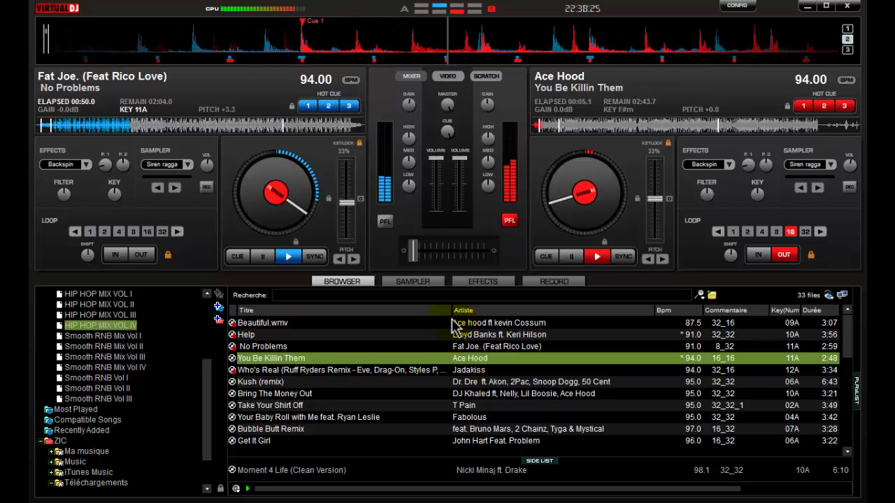
{"action": "key", "text": "s"}
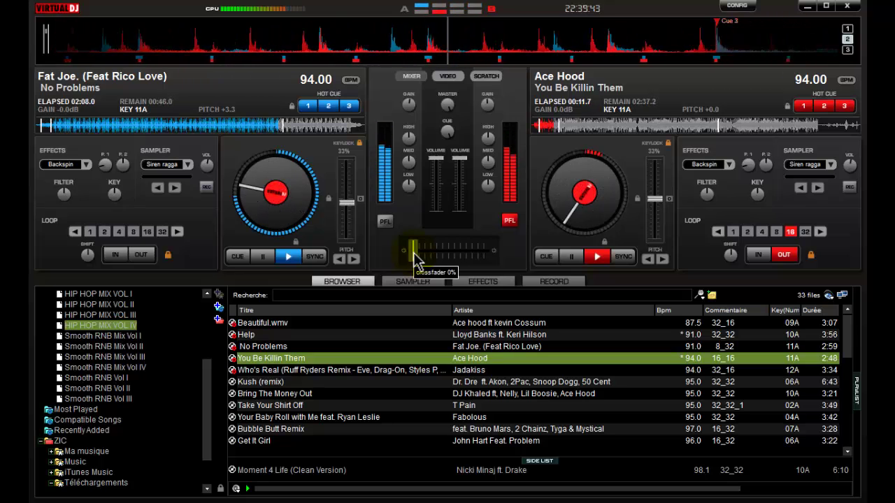
{"action": "left_click_drag", "start_coordinate": [415, 261], "coordinate": [451, 259]}
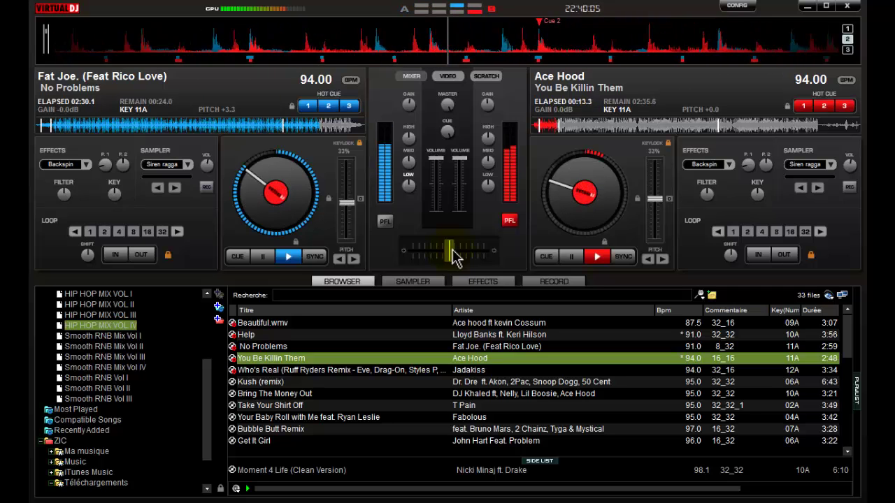
{"action": "left_click_drag", "start_coordinate": [451, 257], "coordinate": [526, 267]}
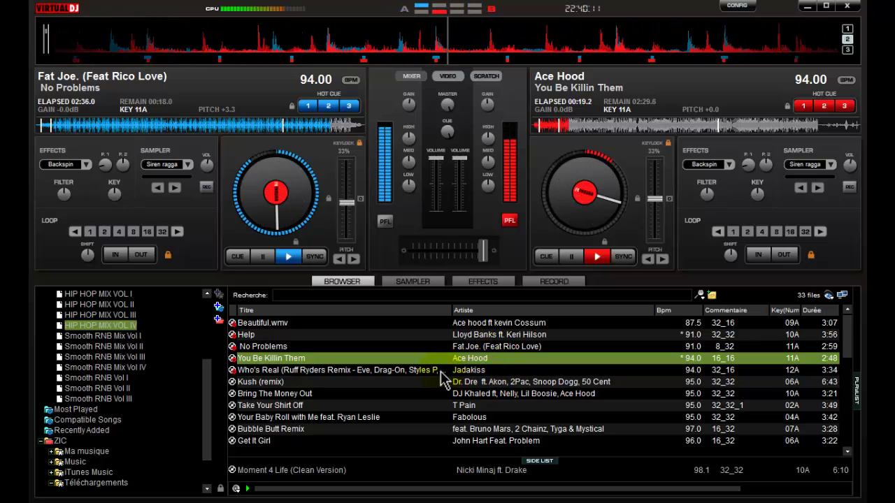
Load Who's Real (Ruff Ryders Remix) onto deck 1 and start it in a 32-beat loop
{"action": "left_click_drag", "start_coordinate": [440, 374], "coordinate": [301, 210]}
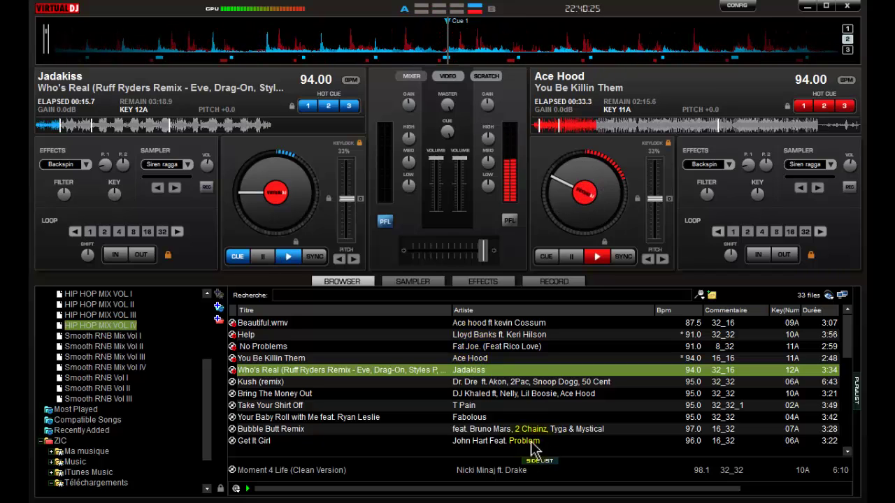
{"action": "key", "text": "l"}
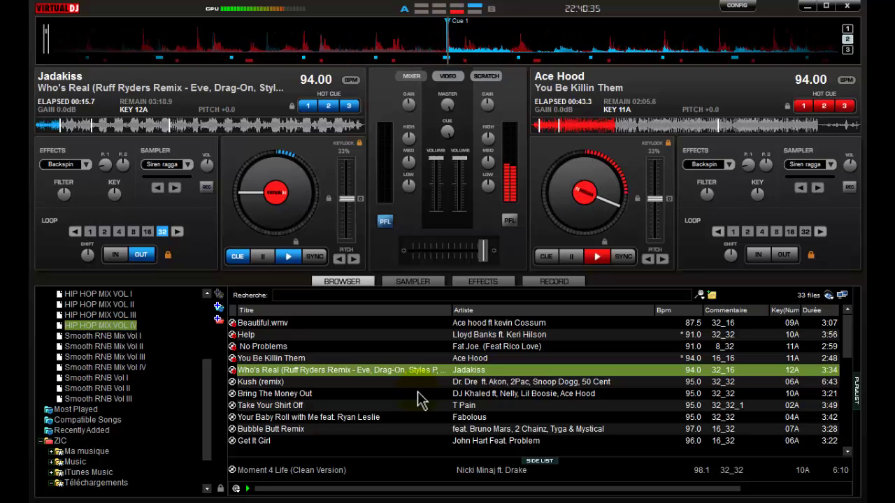
{"action": "key", "text": "space"}
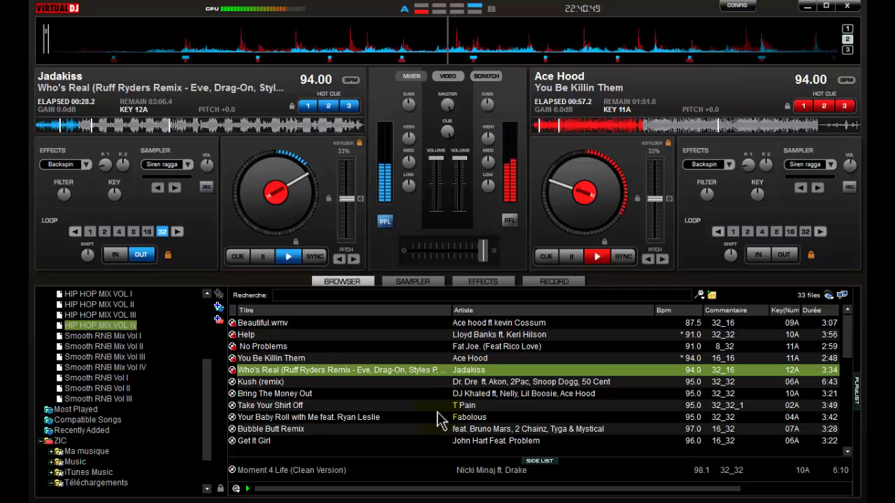
Restart Who's Real from hot cue 1 and crossfade fully to it while holding You Be Killin Them in a 16-beat loop
{"action": "key", "text": "Tab"}
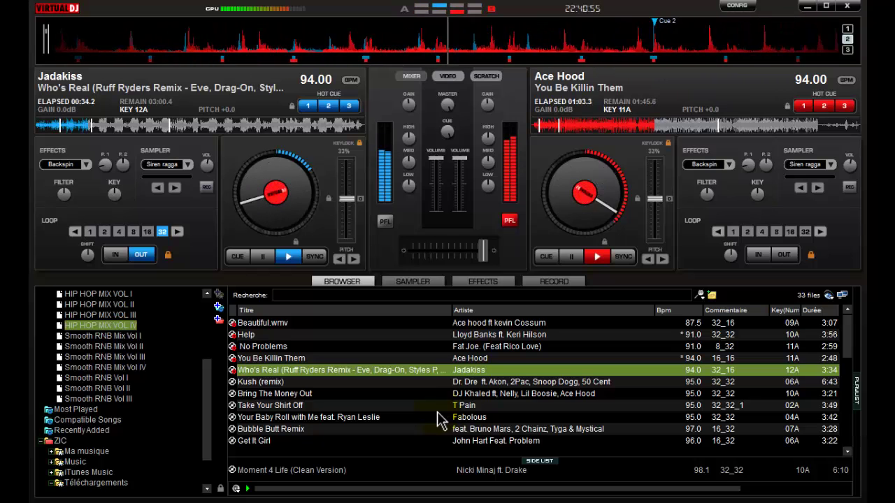
{"action": "key", "text": "1"}
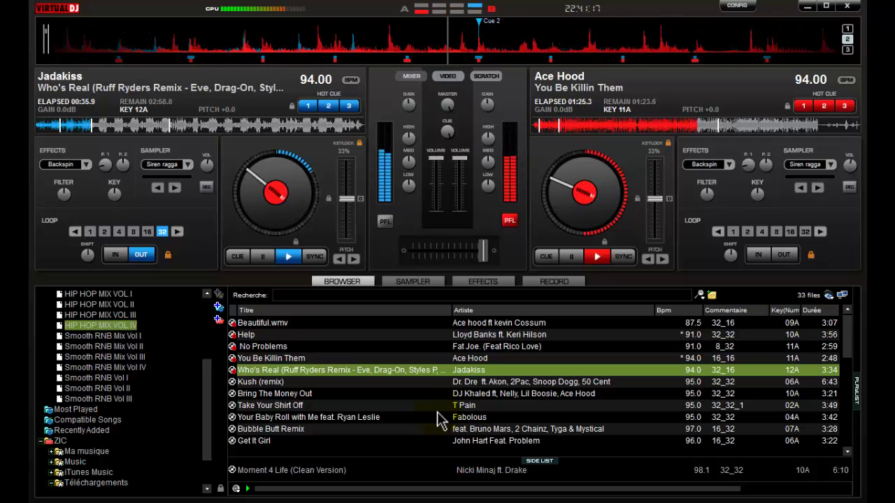
{"action": "key", "text": "1"}
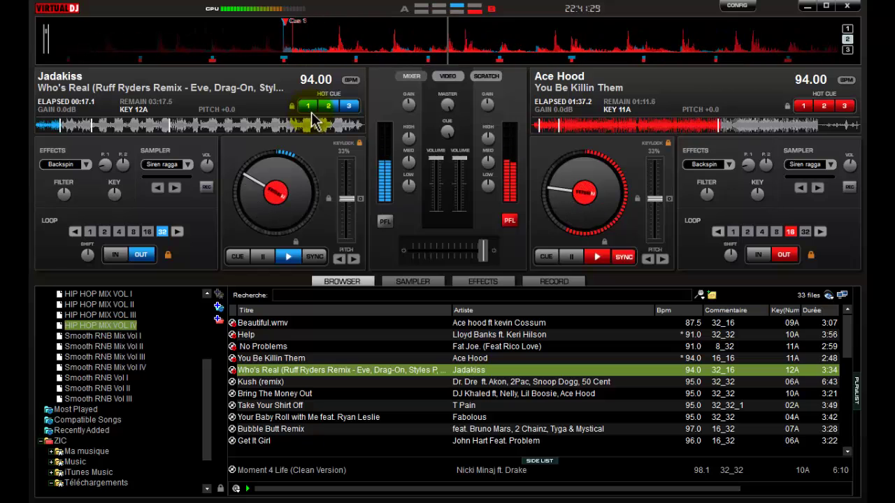
{"action": "left_click", "coordinate": [309, 108]}
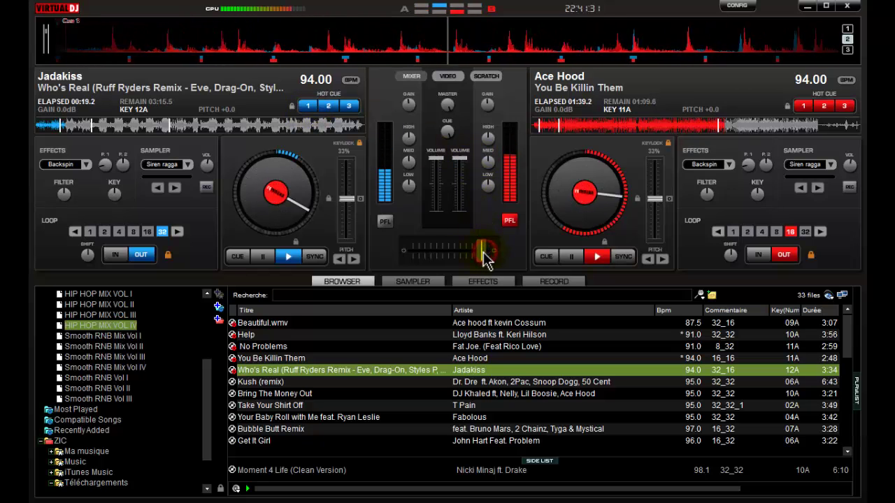
{"action": "left_click_drag", "start_coordinate": [482, 253], "coordinate": [455, 256]}
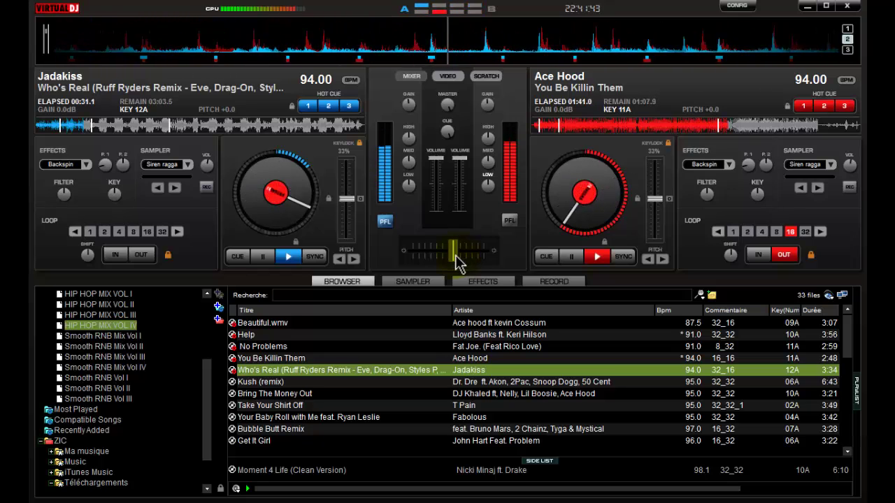
{"action": "left_click_drag", "start_coordinate": [456, 262], "coordinate": [370, 275]}
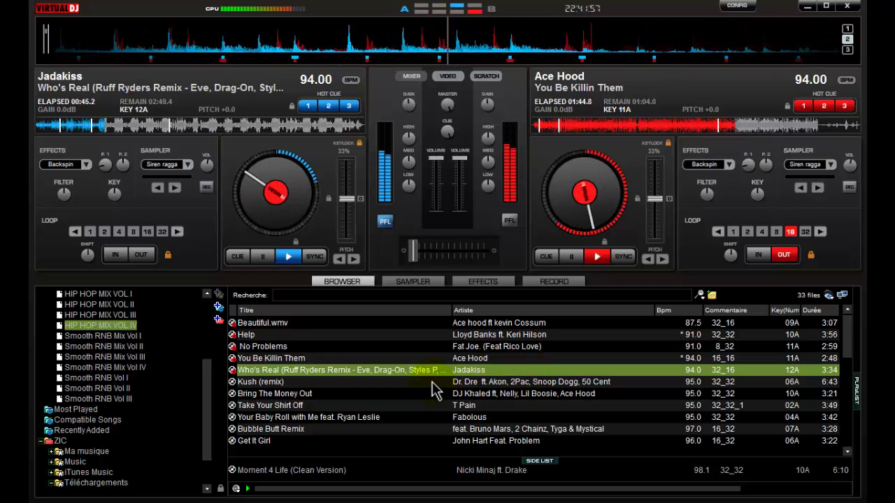
Load Kush (remix) onto deck 2 and sync Who's Real to its 95.00 BPM tempo
{"action": "left_click_drag", "start_coordinate": [432, 382], "coordinate": [682, 183]}
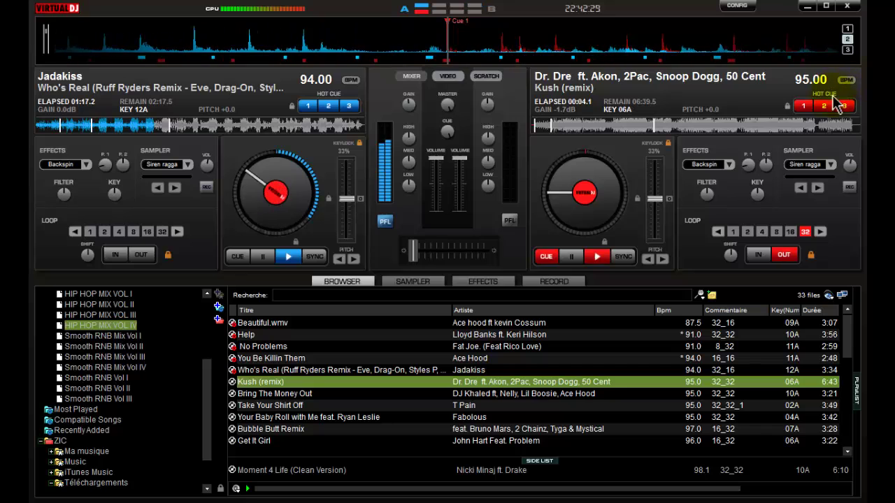
{"action": "left_click", "coordinate": [314, 256]}
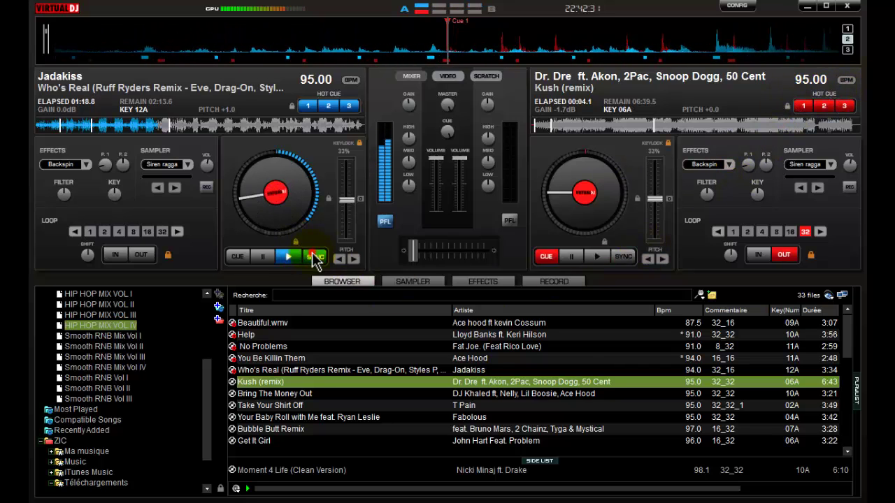
Start Kush (remix) from hot cue 1 and crossfade gradually from Who's Real until deck 2 has the full mix
{"action": "left_click", "coordinate": [804, 106]}
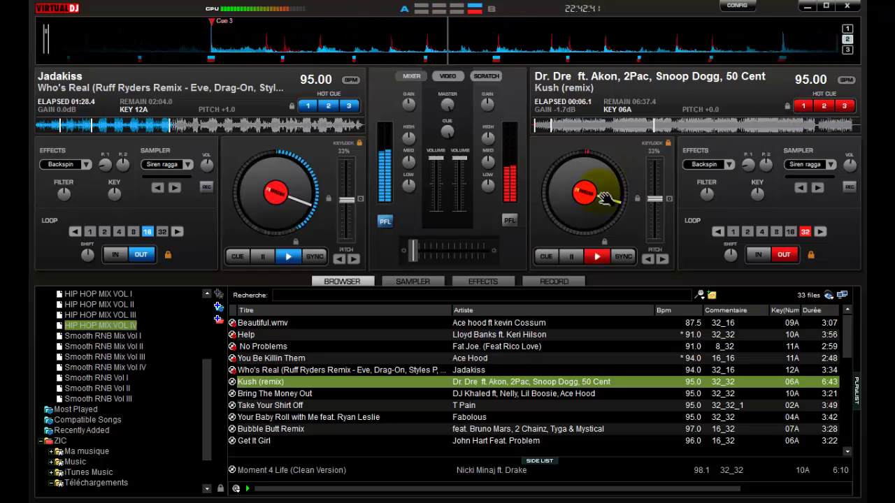
{"action": "left_click_drag", "start_coordinate": [418, 259], "coordinate": [434, 259]}
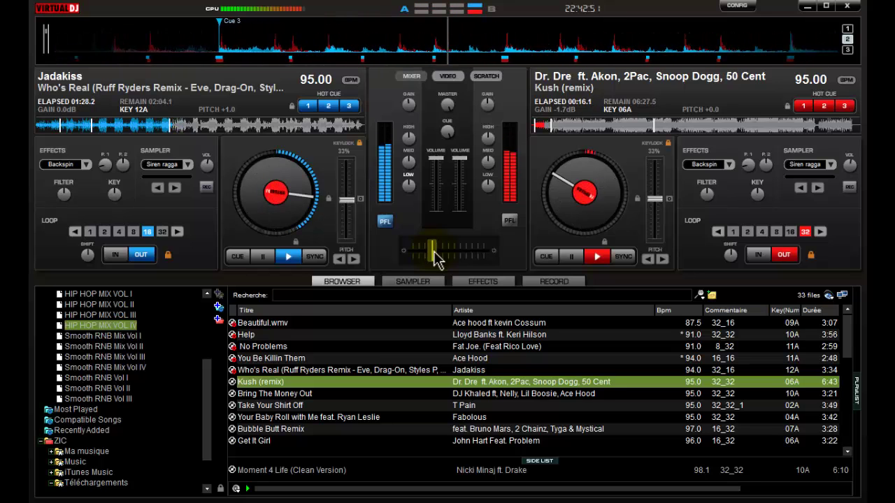
{"action": "left_click_drag", "start_coordinate": [434, 258], "coordinate": [438, 257]}
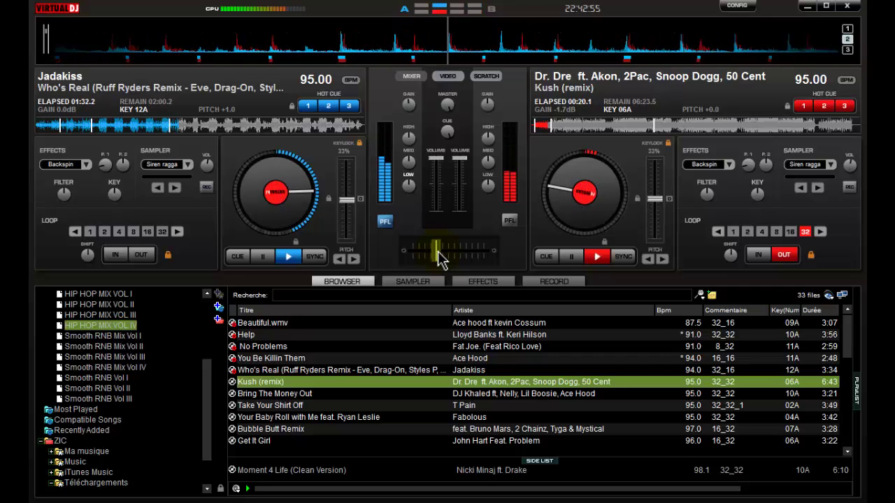
{"action": "left_click_drag", "start_coordinate": [439, 257], "coordinate": [485, 261]}
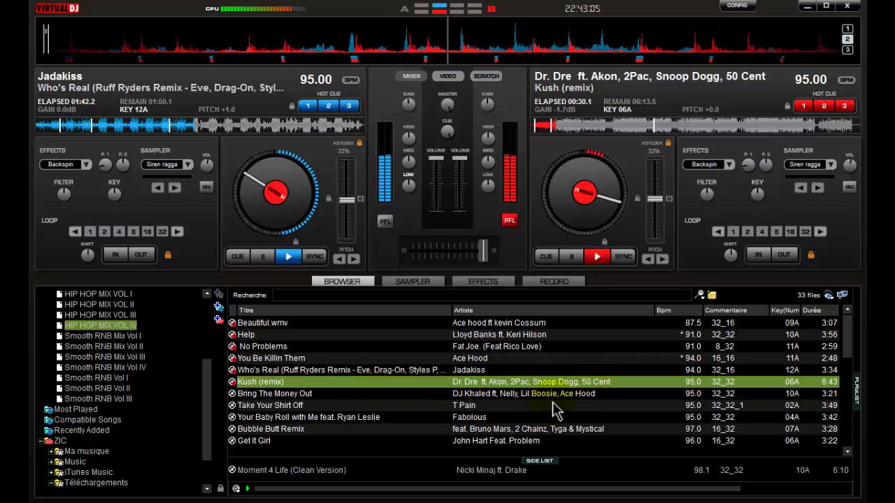
Load Bring The Money Out onto deck 1 and start it in a 32-beat loop
{"action": "left_click", "coordinate": [435, 394]}
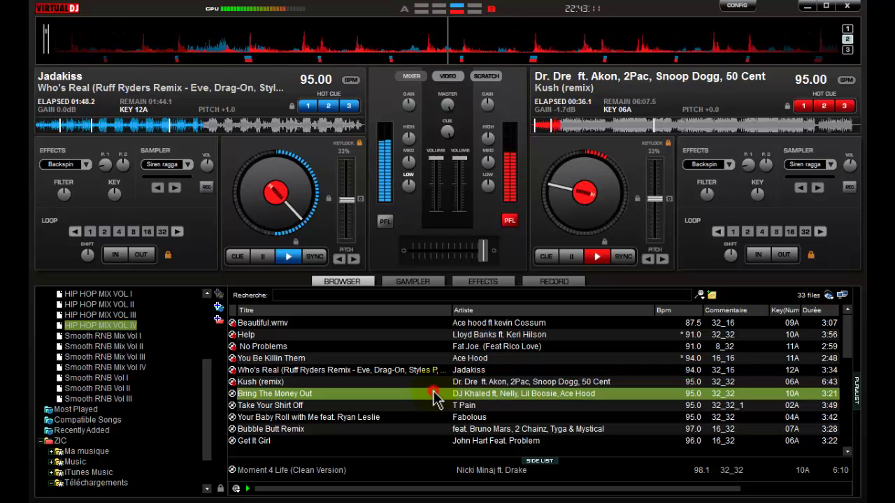
{"action": "left_click_drag", "start_coordinate": [292, 226], "coordinate": [294, 227]}
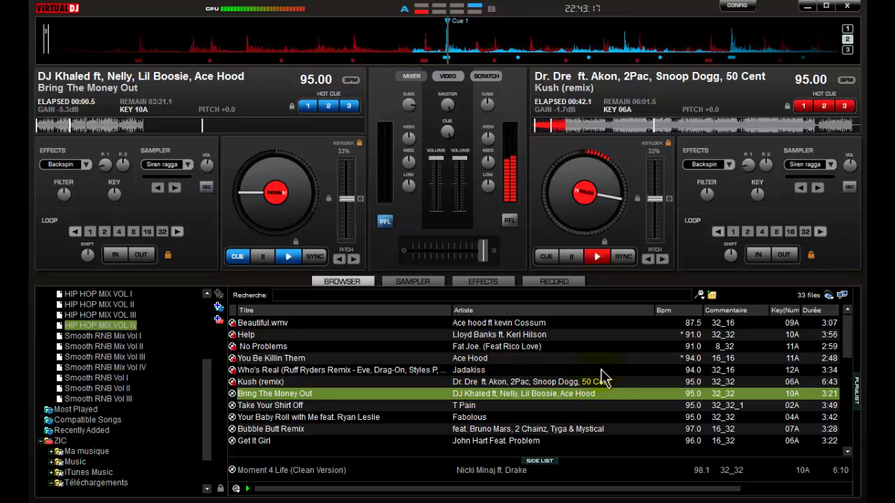
{"action": "key", "text": "l"}
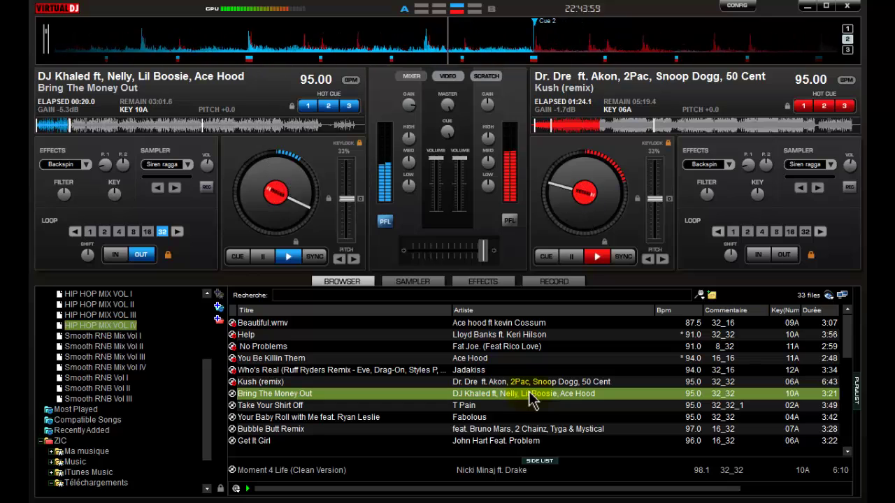
Restart Bring The Money Out from hot cue 1 and crossfade gradually from Kush (remix) until deck 1 has the full mix
{"action": "key", "text": "1"}
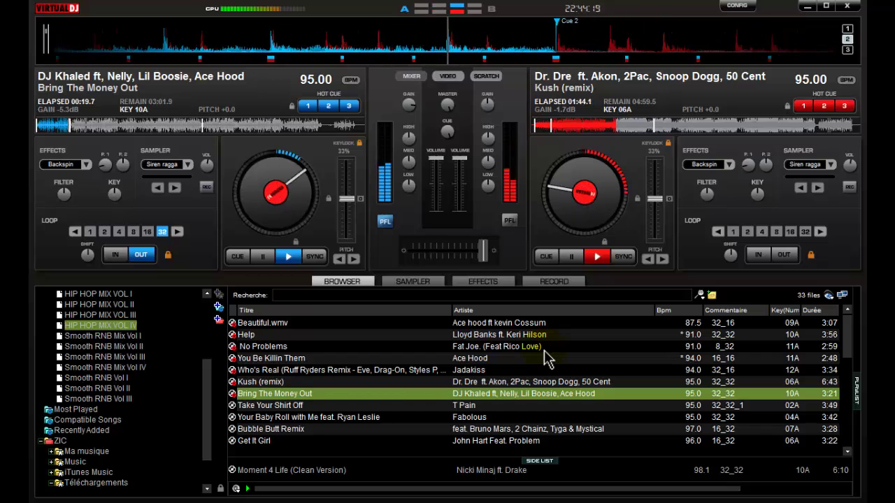
{"action": "key", "text": "Home"}
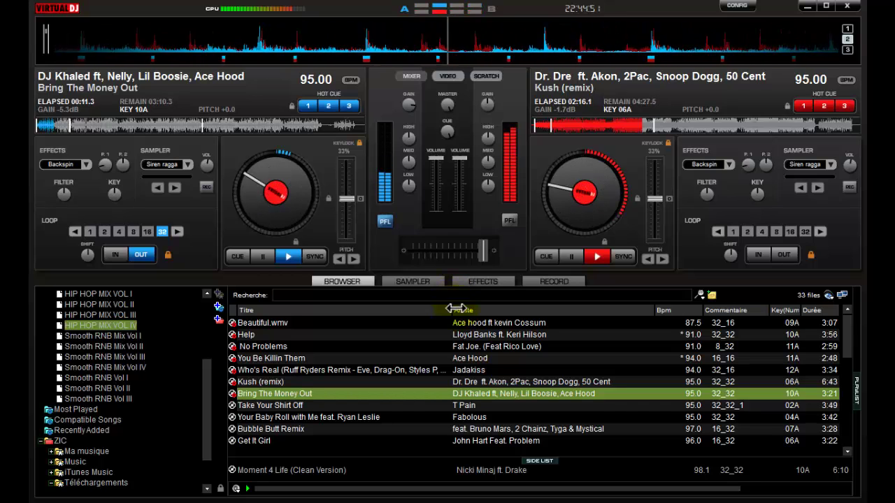
{"action": "left_click", "coordinate": [483, 259]}
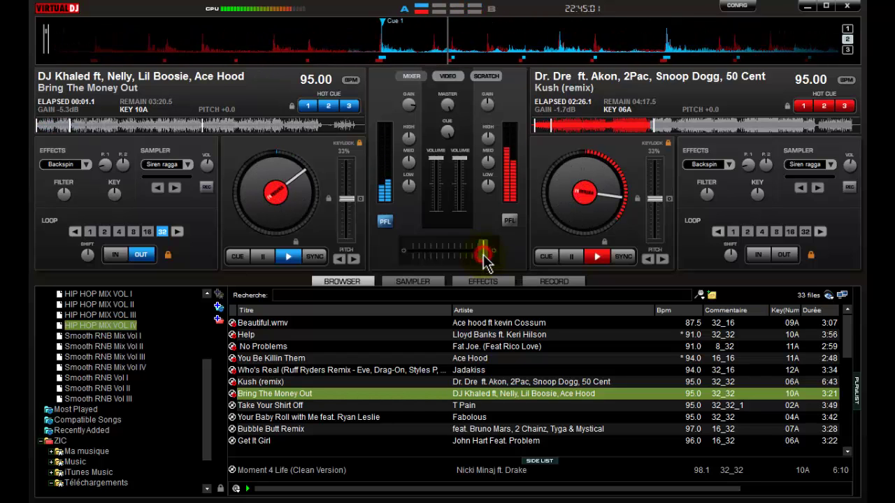
{"action": "left_click_drag", "start_coordinate": [486, 262], "coordinate": [451, 264]}
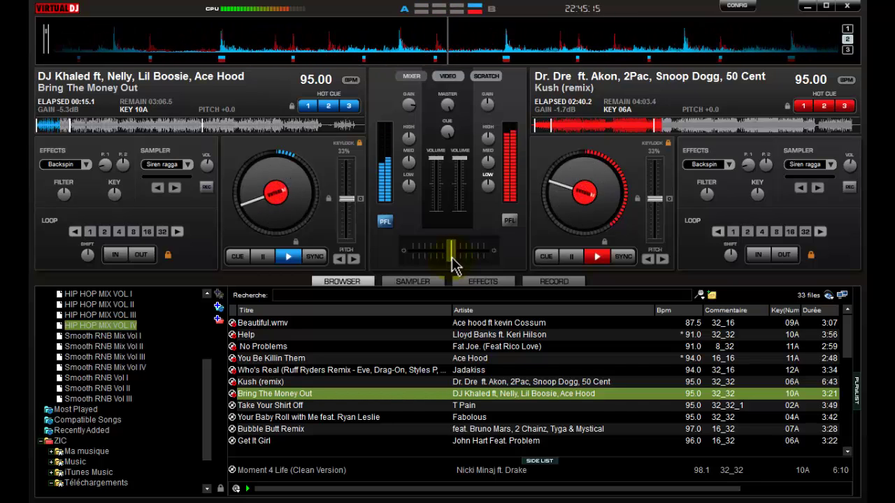
{"action": "left_click_drag", "start_coordinate": [452, 258], "coordinate": [413, 264]}
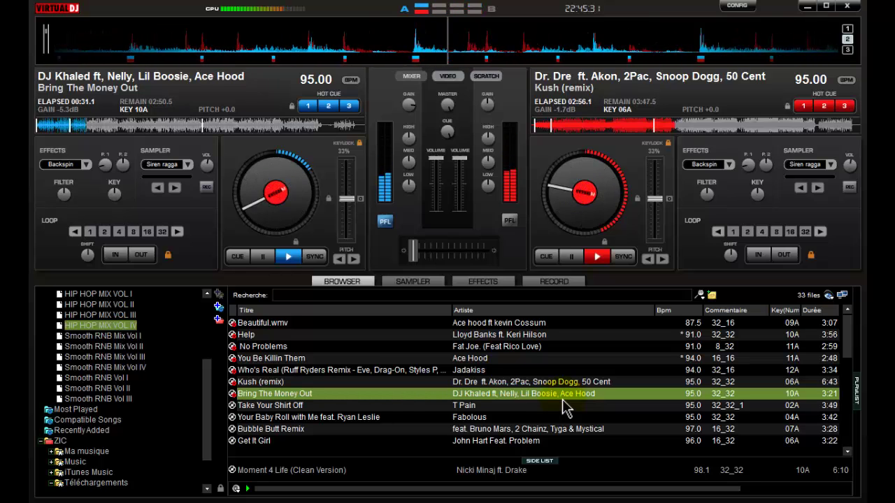
Load Take Your Shirt Off by T Pain onto deck 2
{"action": "left_click", "coordinate": [466, 405]}
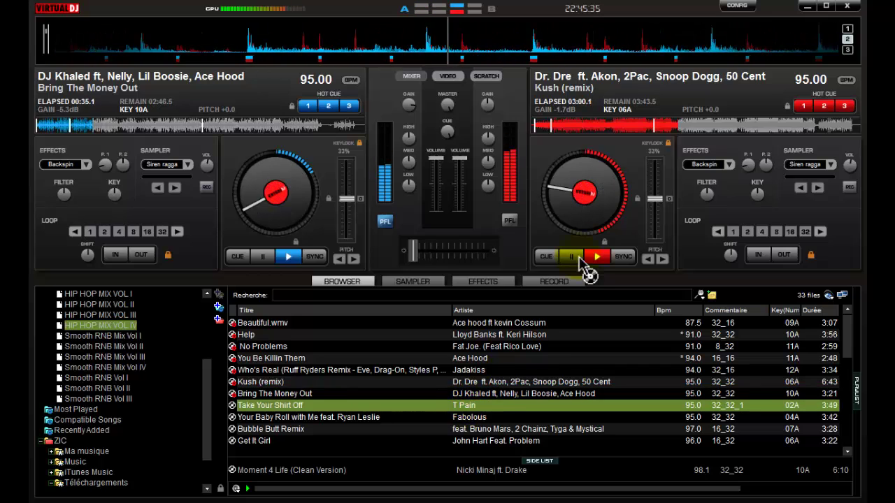
{"action": "left_click", "coordinate": [579, 261]}
{"action": "key", "text": "ctrl+Right"}
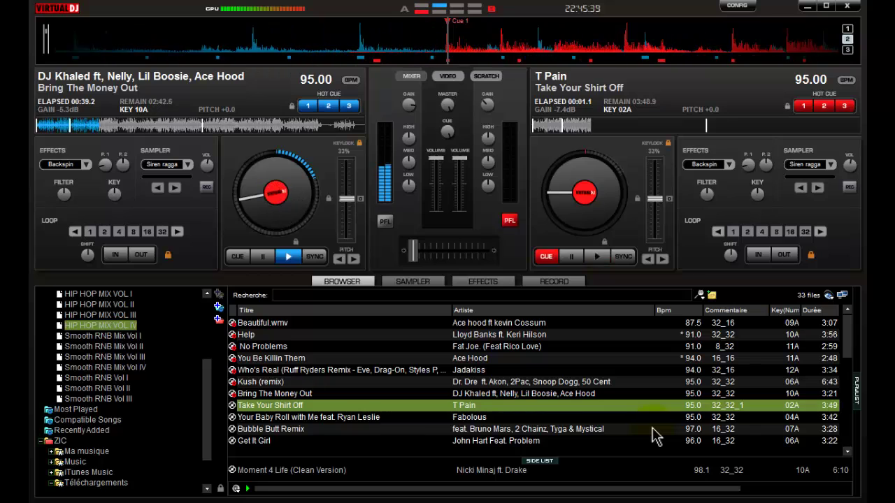
Start Take Your Shirt Off in a 32-beat loop and crossfade from Bring The Money Out until deck 2 has the full mix
{"action": "key", "text": "l"}
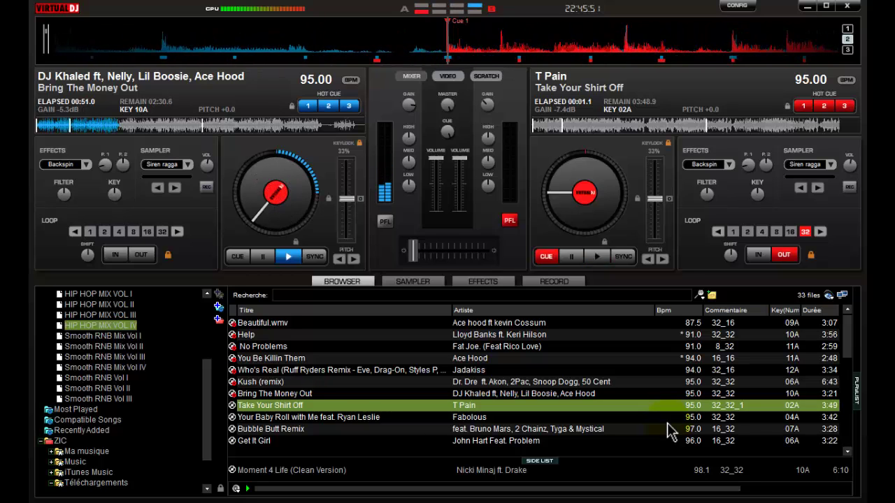
{"action": "key", "text": "space"}
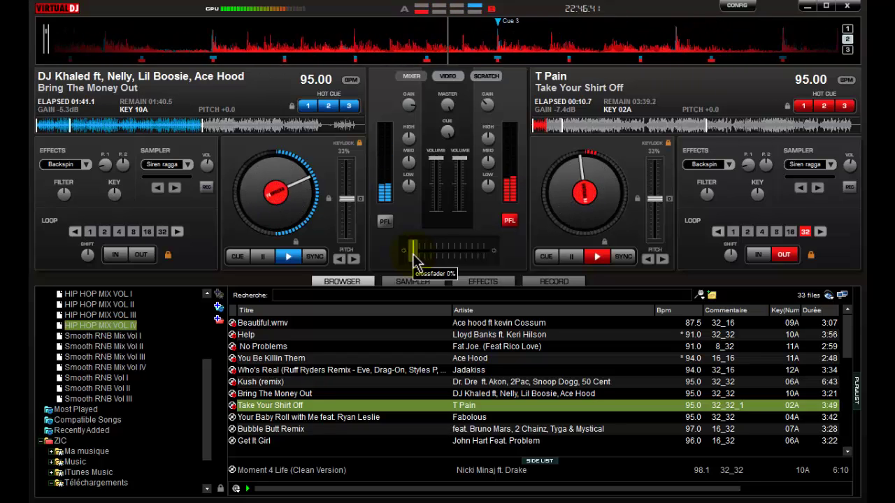
{"action": "left_click_drag", "start_coordinate": [413, 258], "coordinate": [447, 256]}
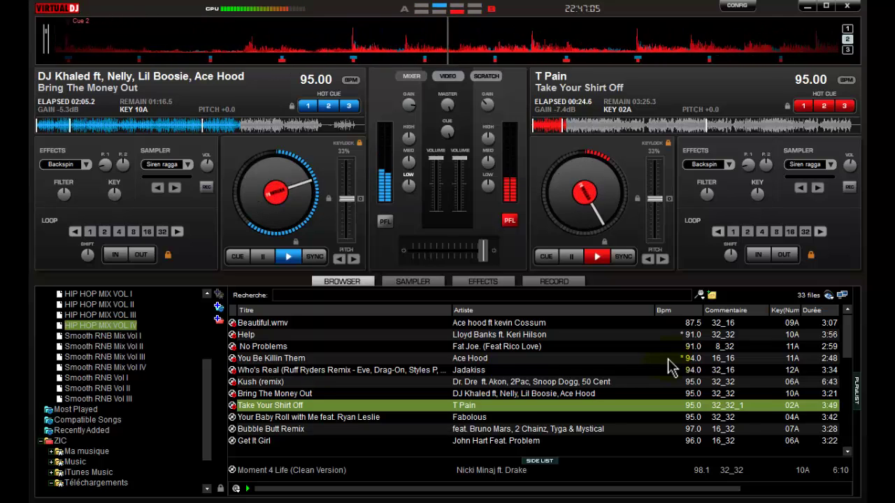
Load Your Baby Roll with Me onto deck 1 with a 32-beat loop and sync it to 95.00 BPM
{"action": "scroll", "coordinate": [669, 369], "scroll_direction": "down", "scroll_amount": 2}
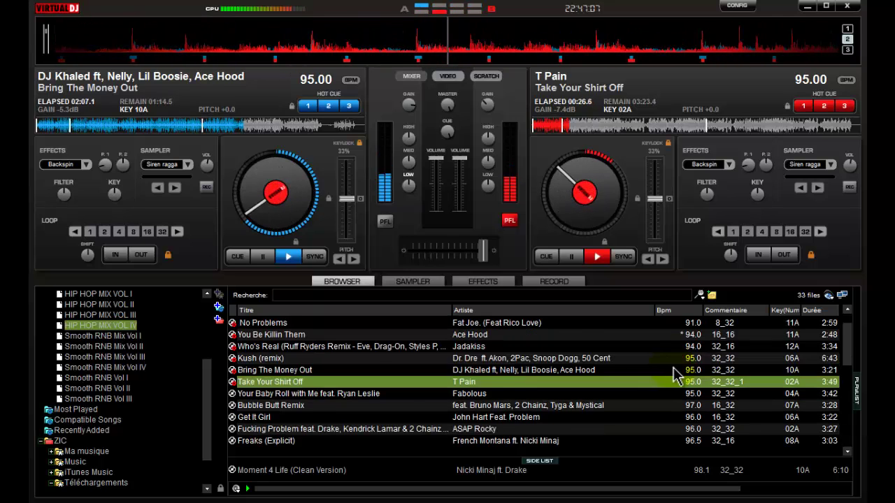
{"action": "scroll", "coordinate": [673, 374], "scroll_direction": "down", "scroll_amount": 3}
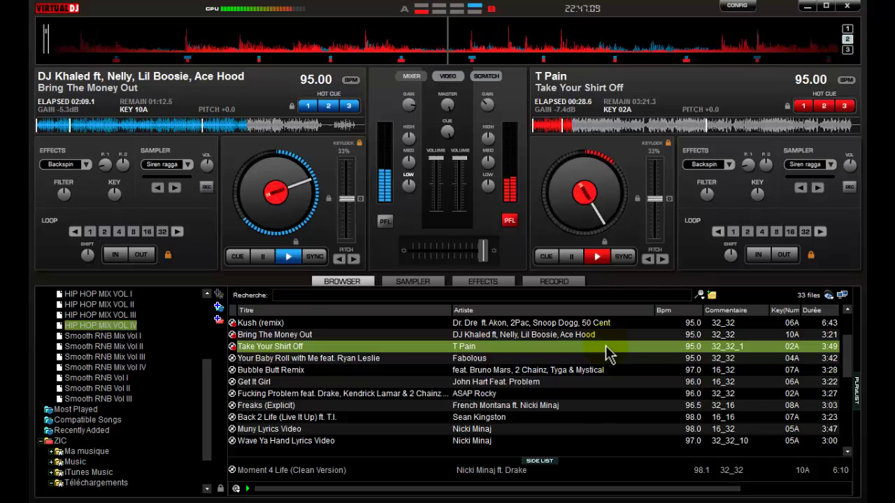
{"action": "left_click", "coordinate": [441, 358]}
{"action": "left_click_drag", "start_coordinate": [264, 225], "coordinate": [283, 223]}
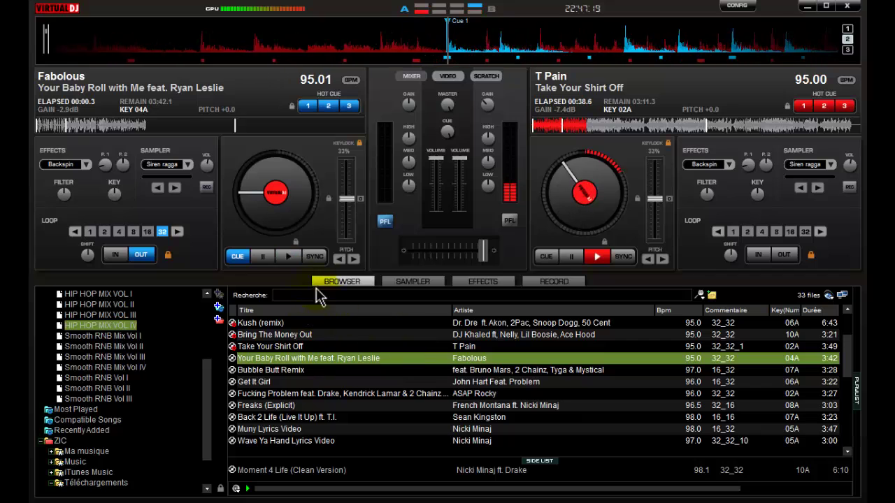
{"action": "left_click", "coordinate": [312, 259]}
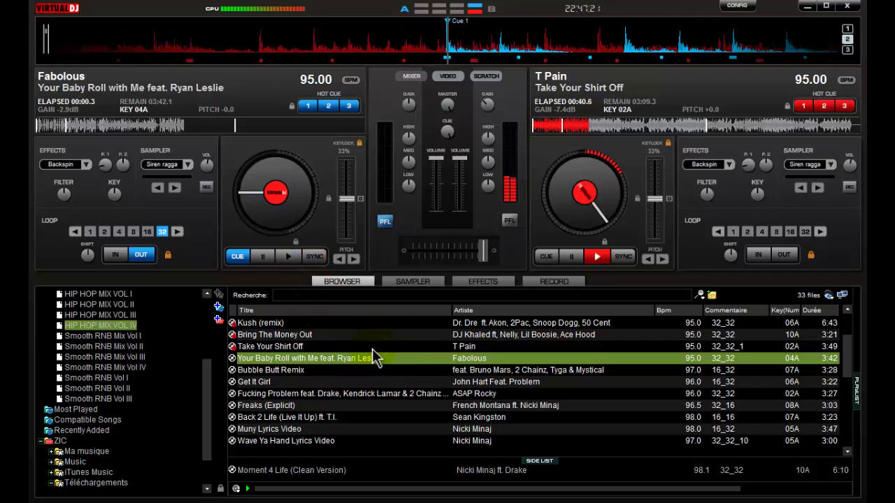
Start Your Baby Roll with Me in its 32-beat loop and restart it repeatedly from hot cue 1
{"action": "key", "text": "space"}
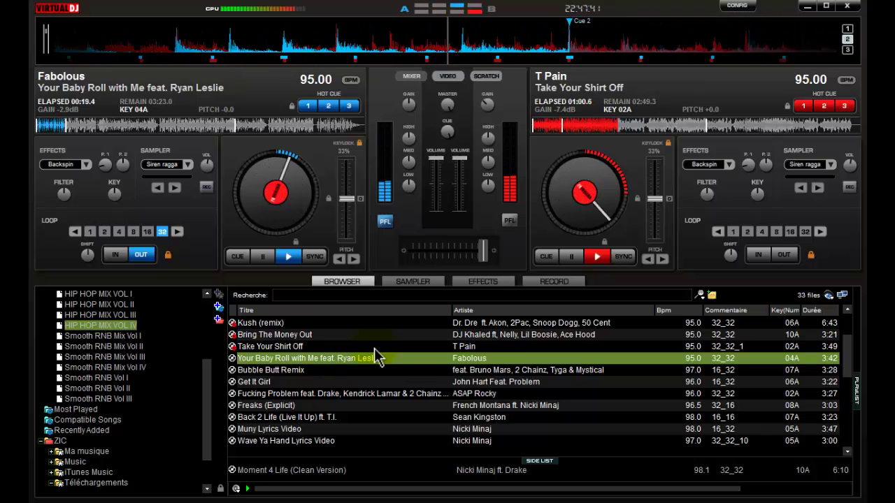
{"action": "key", "text": "1"}
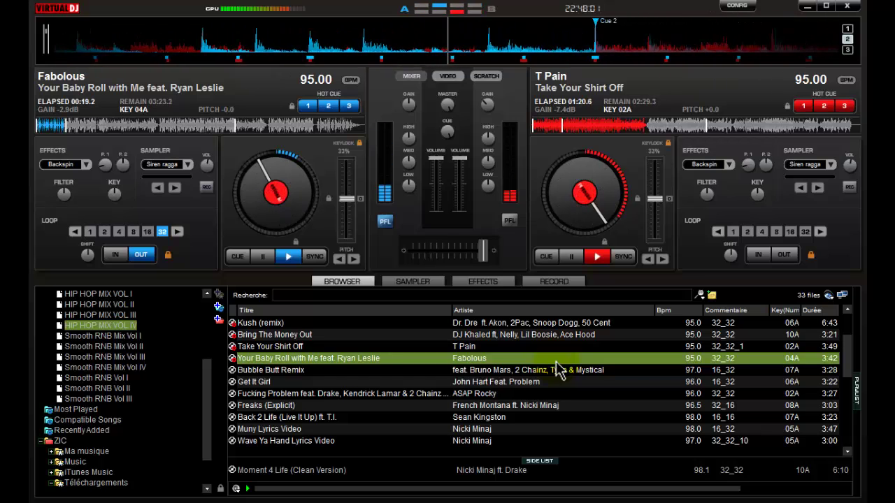
{"action": "key", "text": "1"}
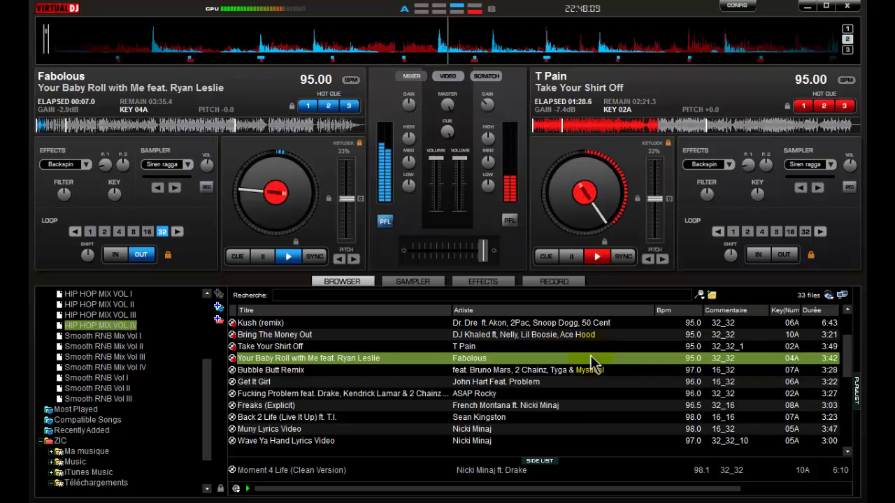
{"action": "mouse_move", "coordinate": [489, 115]}
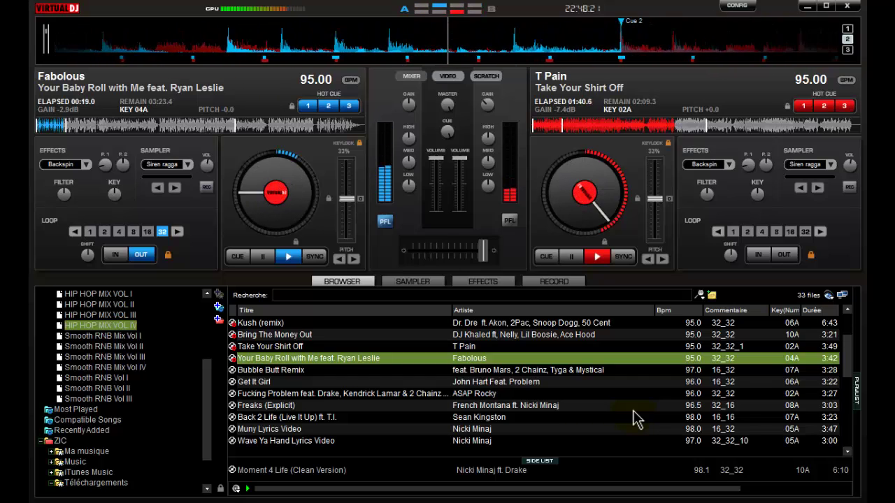
{"action": "key", "text": "1"}
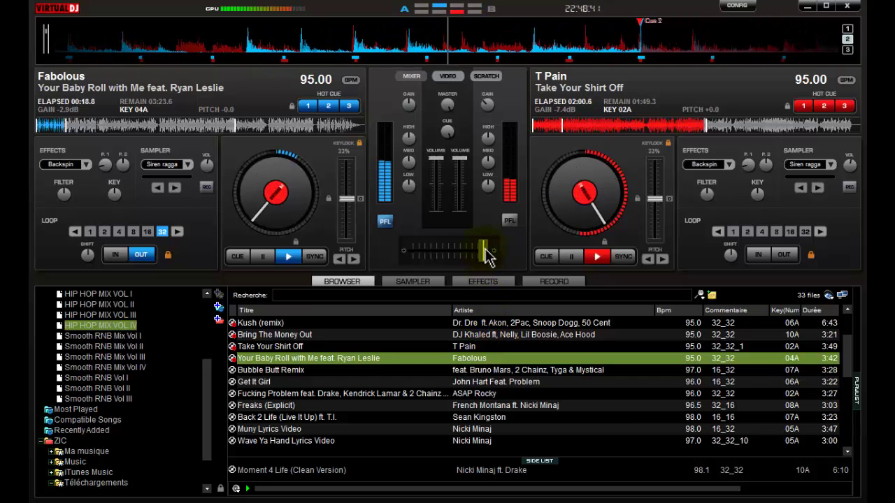
{"action": "key", "text": "1"}
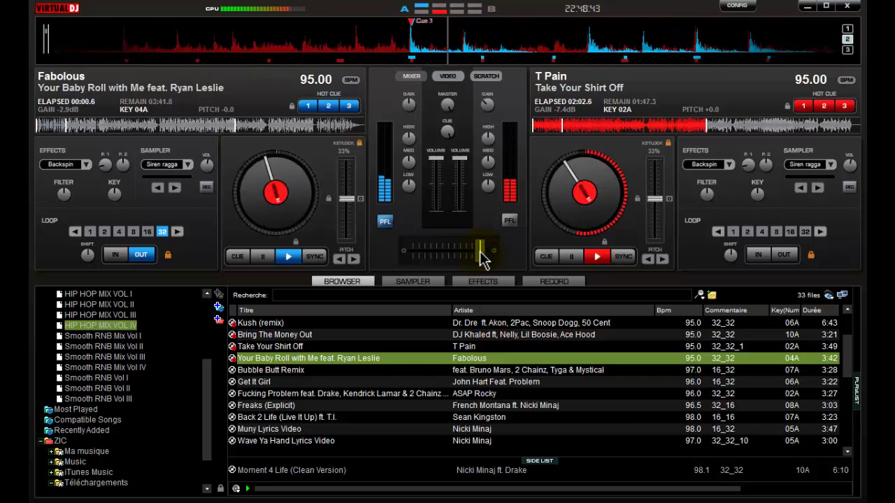
Crossfade gradually and fully to Your Baby Roll with Me while holding Take Your Shirt Off in a 1-beat loop
{"action": "left_click_drag", "start_coordinate": [483, 257], "coordinate": [452, 258]}
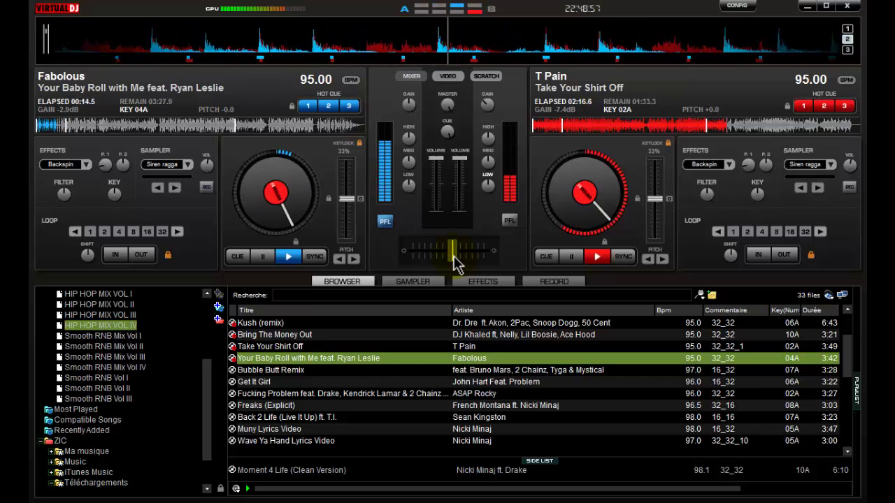
{"action": "left_click_drag", "start_coordinate": [453, 256], "coordinate": [455, 257]}
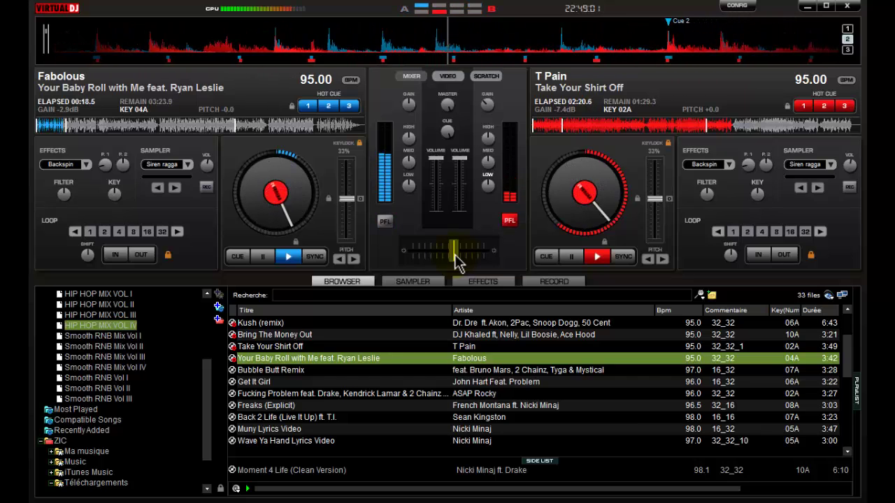
{"action": "key", "text": "l"}
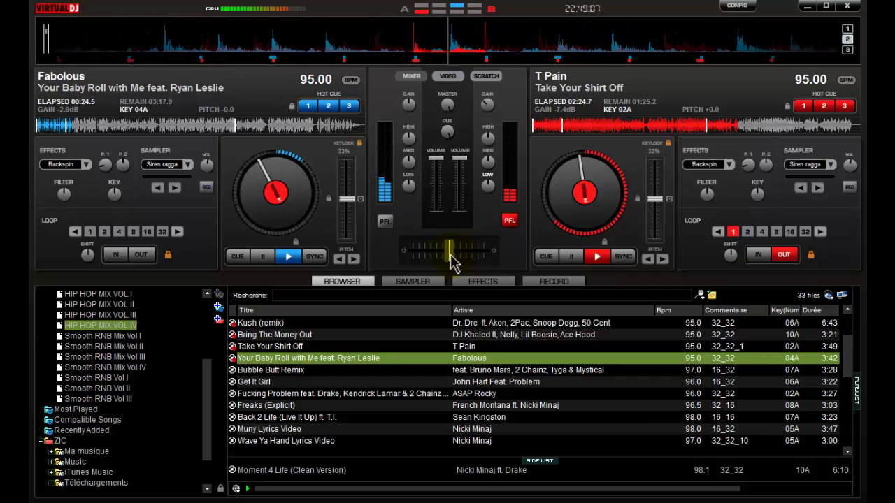
{"action": "left_click_drag", "start_coordinate": [450, 256], "coordinate": [413, 259]}
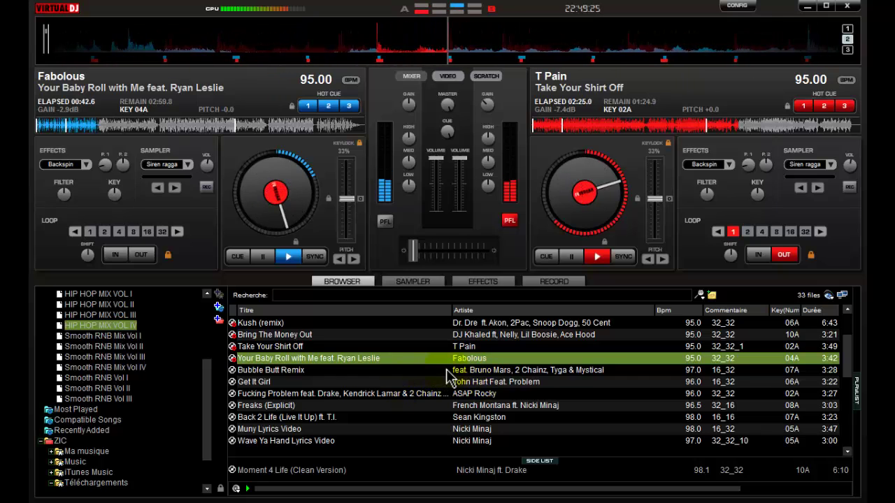
Load Bubble Butt Remix onto deck 2 in a 16-beat loop and sync Your Baby Roll with Me to its 96.36 BPM tempo
{"action": "left_click_drag", "start_coordinate": [443, 371], "coordinate": [637, 228]}
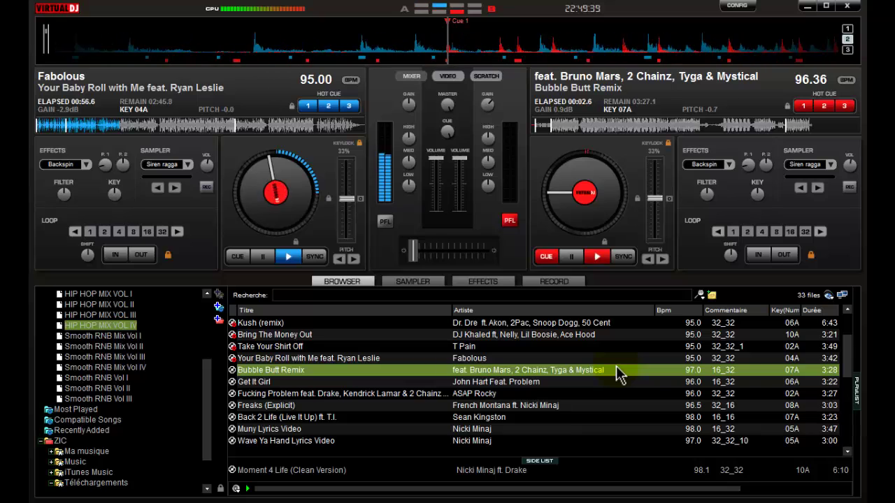
{"action": "left_click", "coordinate": [314, 258]}
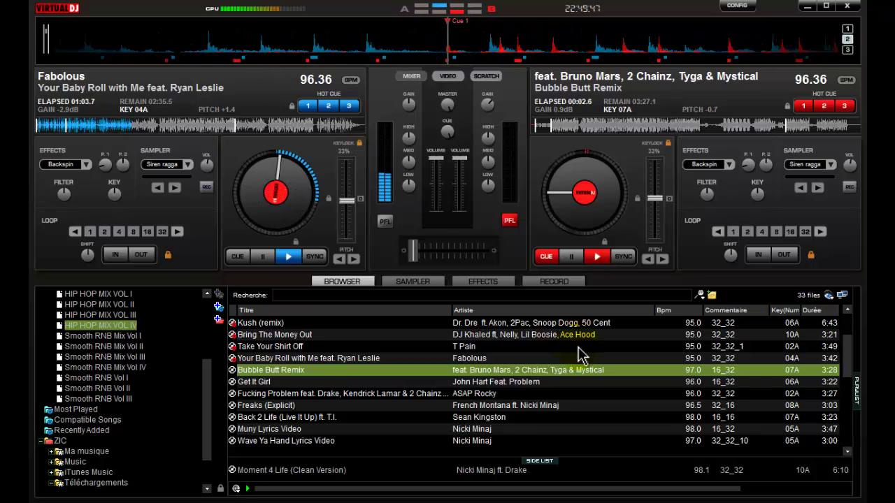
{"action": "key", "text": "l"}
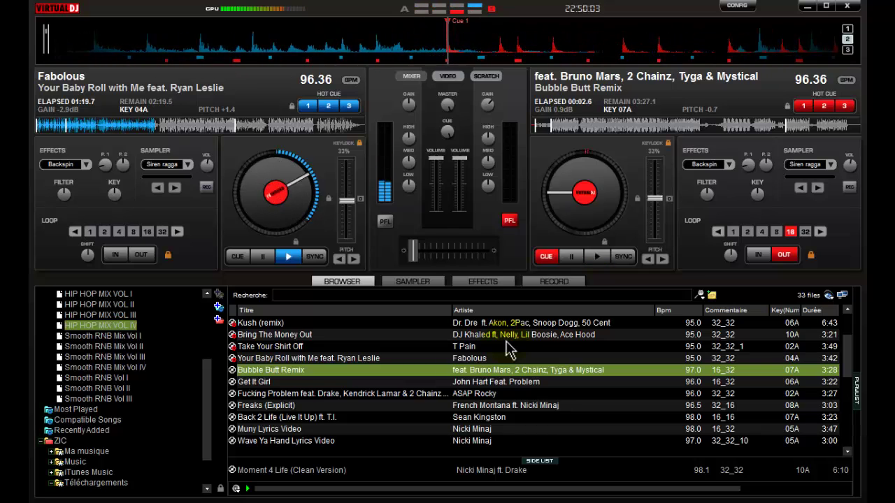
Start Bubble Butt Remix and crossfade gradually from Your Baby Roll with Me until deck 2 has the full mix
{"action": "key", "text": "space"}
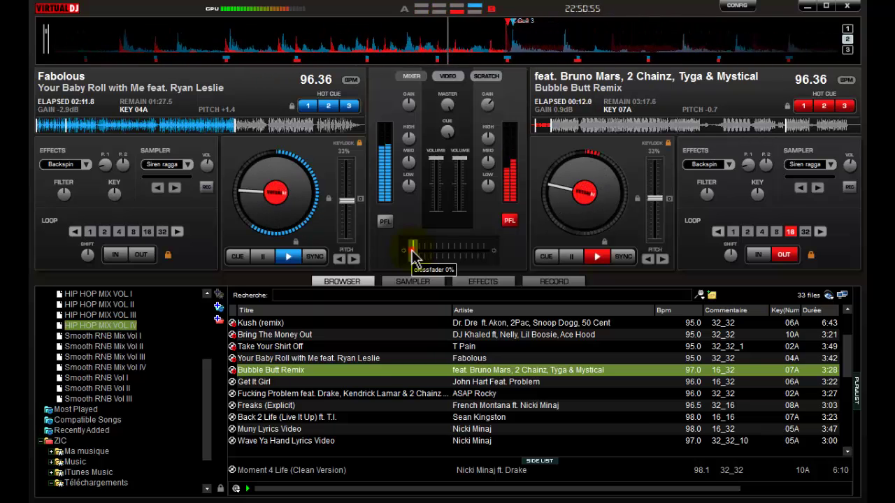
{"action": "left_click_drag", "start_coordinate": [414, 258], "coordinate": [437, 259]}
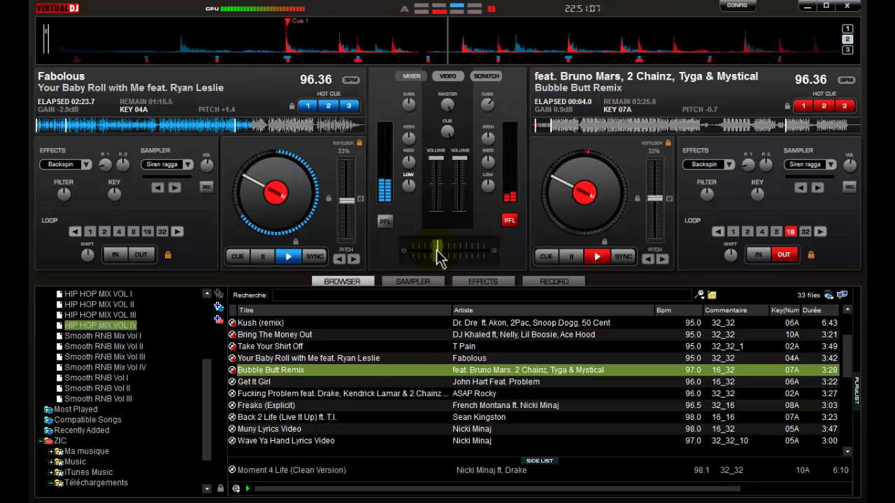
{"action": "left_click_drag", "start_coordinate": [438, 257], "coordinate": [445, 259]}
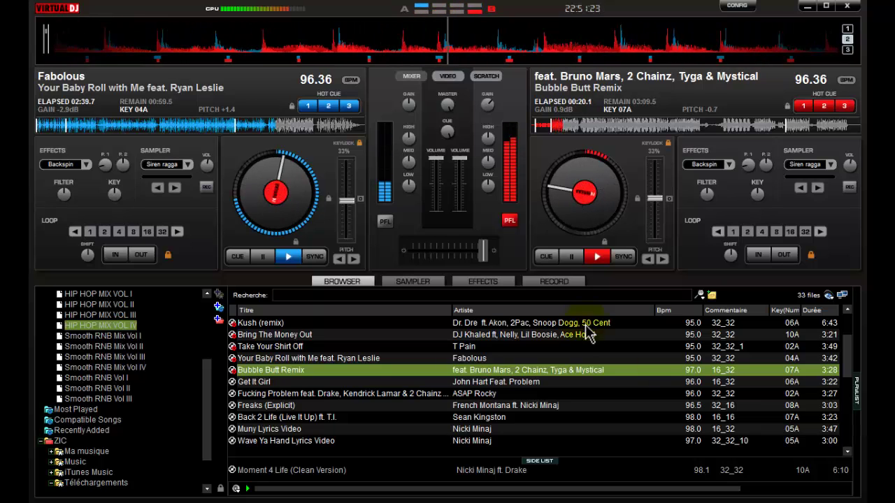
Load Get It Girl onto deck 1 with a 16-beat loop and sync it to 96.36 BPM
{"action": "double_click", "coordinate": [409, 381]}
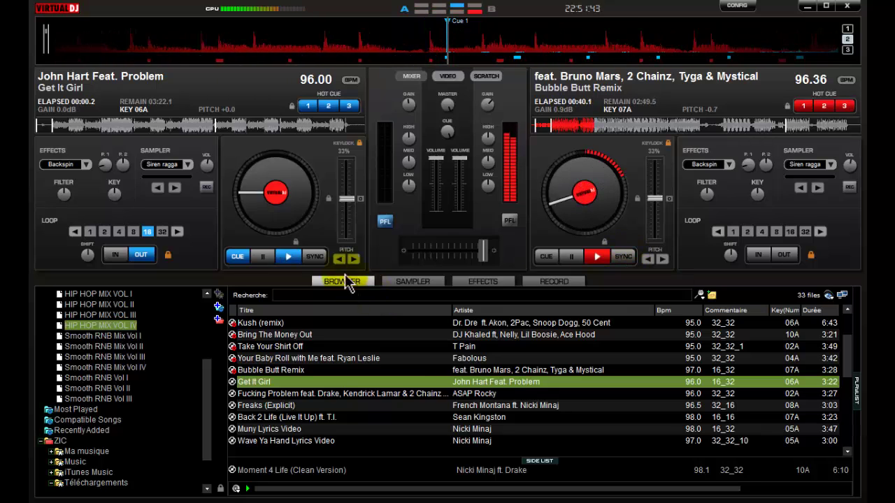
{"action": "left_click", "coordinate": [315, 256]}
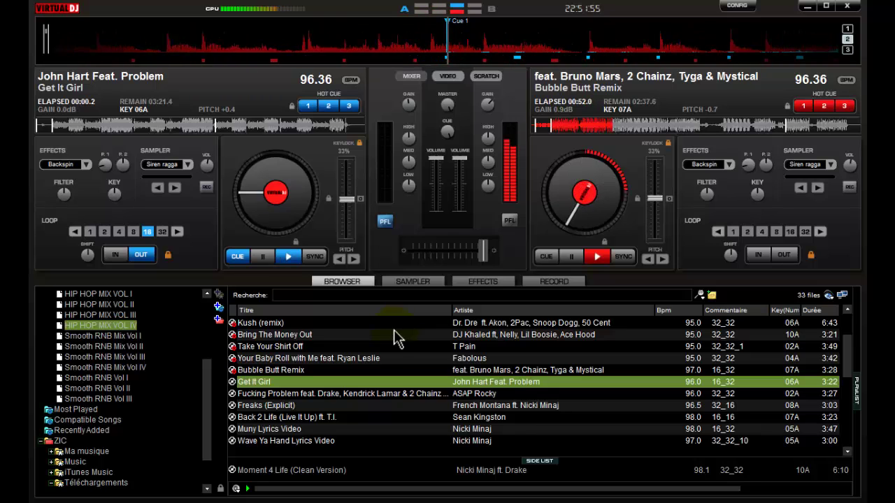
Start Get It Girl on deck 1 in its 16-beat loop and relaunch it from hot cue 1 in time with deck 2
{"action": "key", "text": "space"}
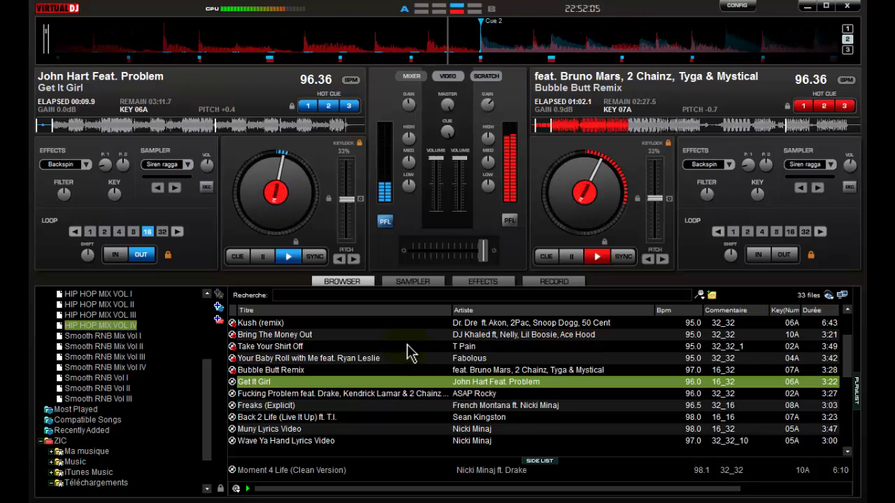
{"action": "key", "text": "Home"}
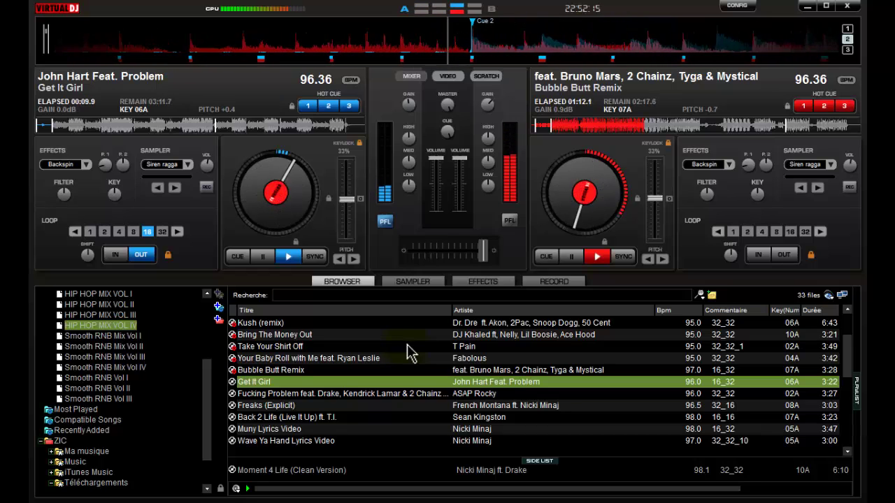
{"action": "key", "text": "1"}
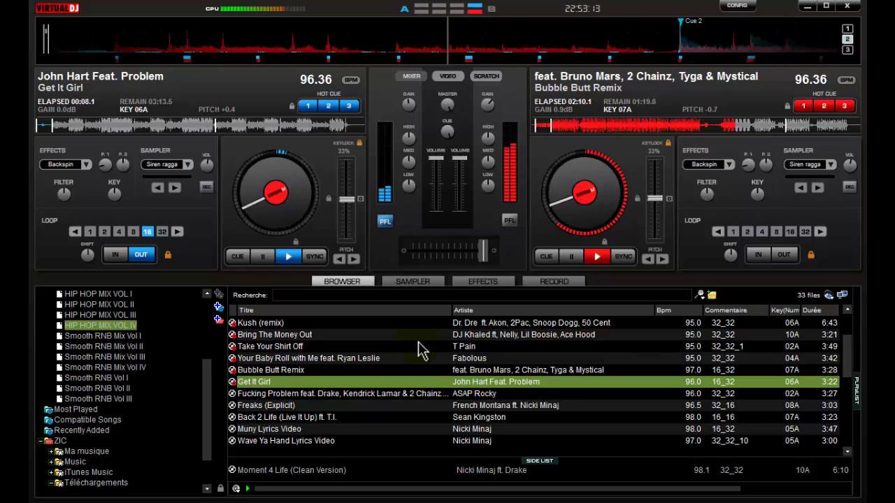
{"action": "key", "text": "Home"}
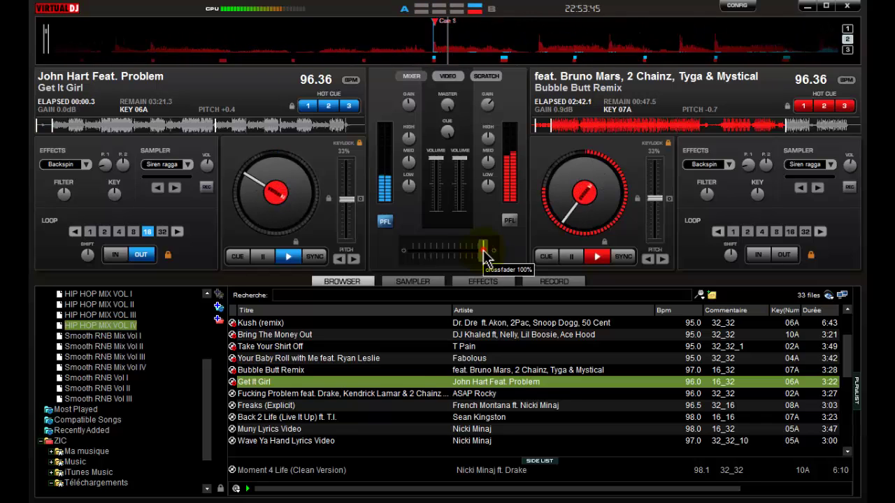
Crossfade gradually and fully from Bubble Butt Remix to Get It Girl, releasing its 16-beat loop during the transition
{"action": "left_click_drag", "start_coordinate": [484, 253], "coordinate": [467, 256]}
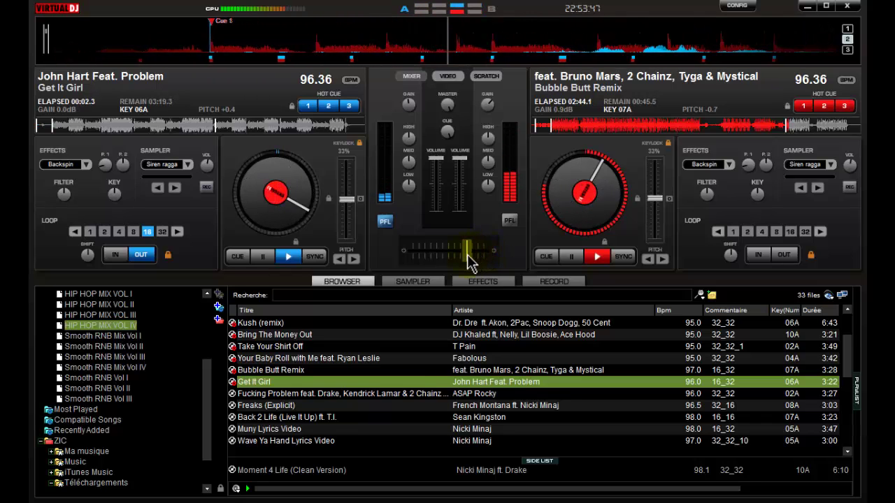
{"action": "left_click_drag", "start_coordinate": [465, 256], "coordinate": [456, 257]}
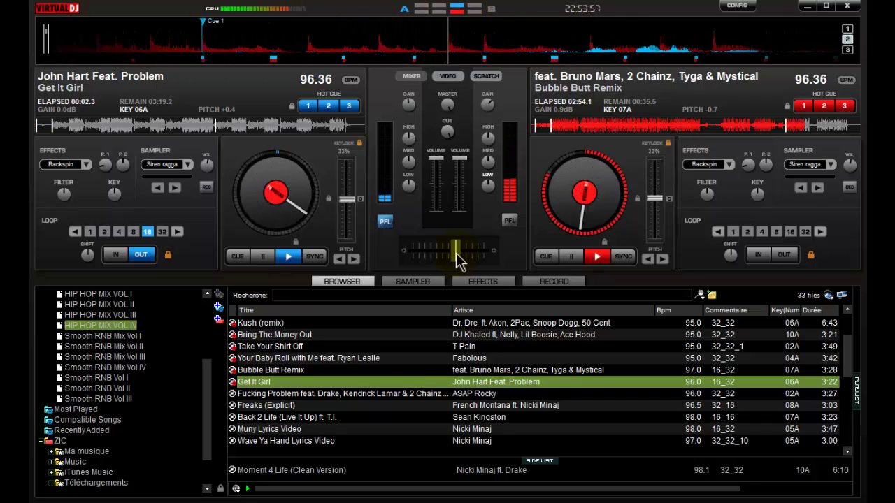
{"action": "left_click_drag", "start_coordinate": [456, 253], "coordinate": [451, 254]}
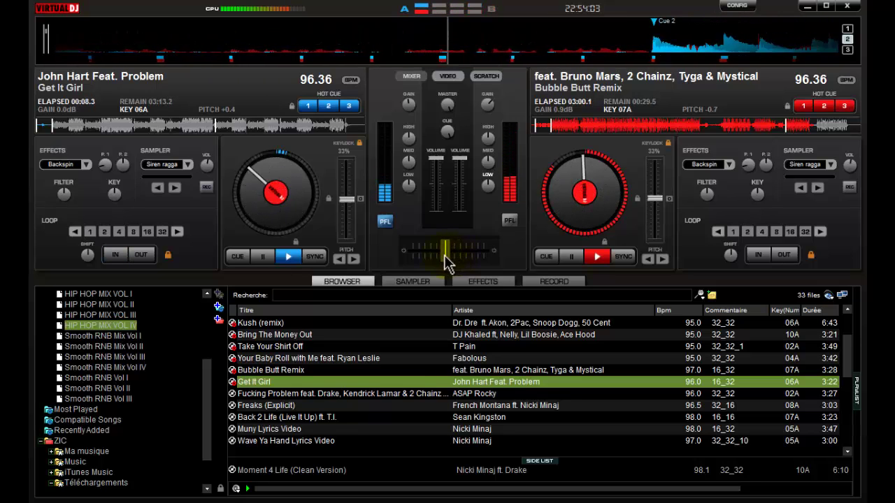
{"action": "left_click_drag", "start_coordinate": [450, 256], "coordinate": [412, 259]}
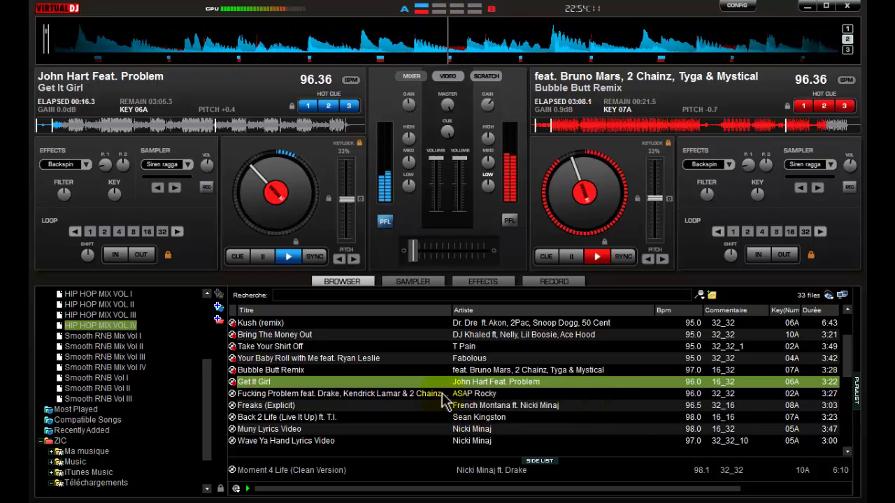
Load Fucking Problem onto deck 2 in a 32-beat loop, sync it to 96.36 BPM and start it
{"action": "left_click_drag", "start_coordinate": [446, 394], "coordinate": [635, 239]}
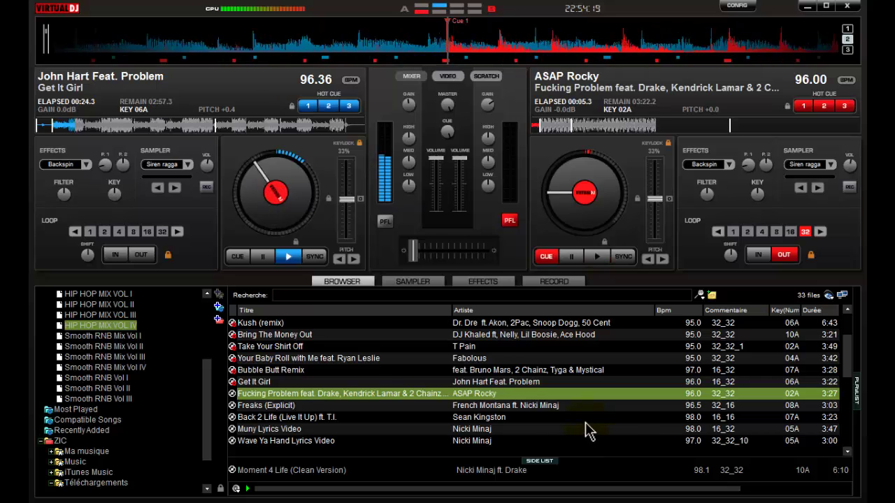
{"action": "left_click", "coordinate": [624, 258]}
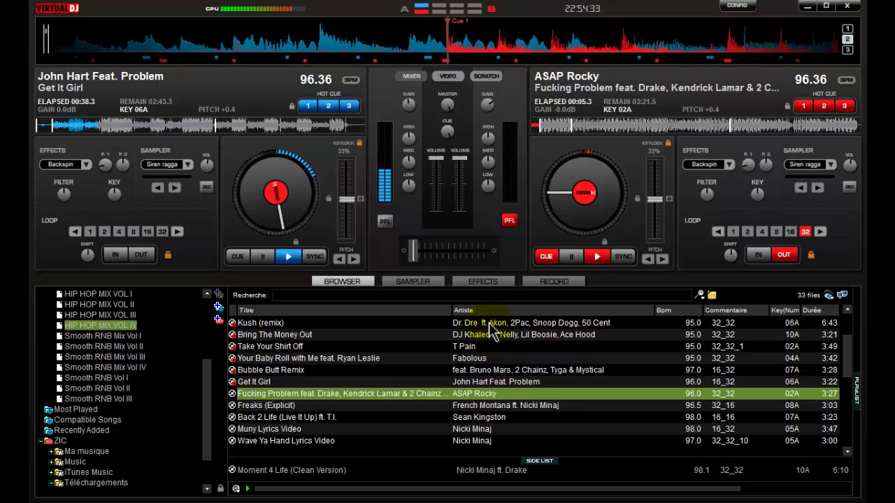
{"action": "key", "text": "space"}
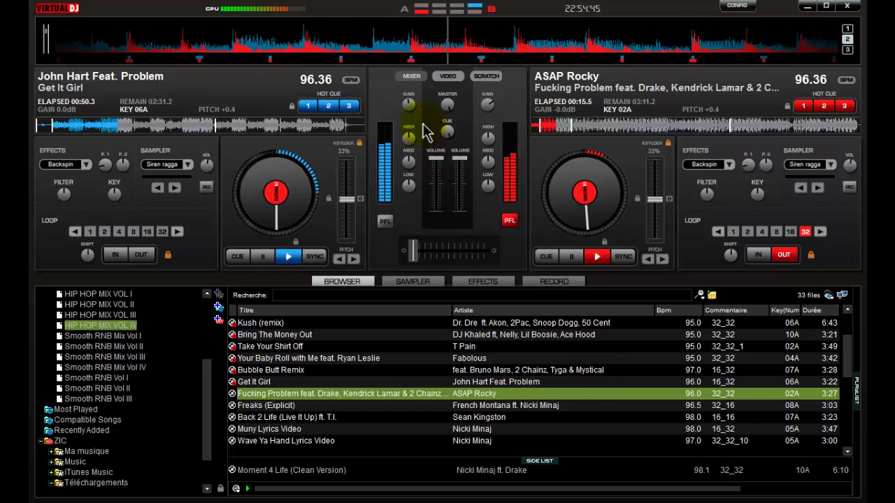
Raise the gain of Get It Girl to 1.4 dB and relaunch Fucking Problem from hot cue 1
{"action": "scroll", "coordinate": [410, 112], "scroll_direction": "up", "scroll_amount": 3}
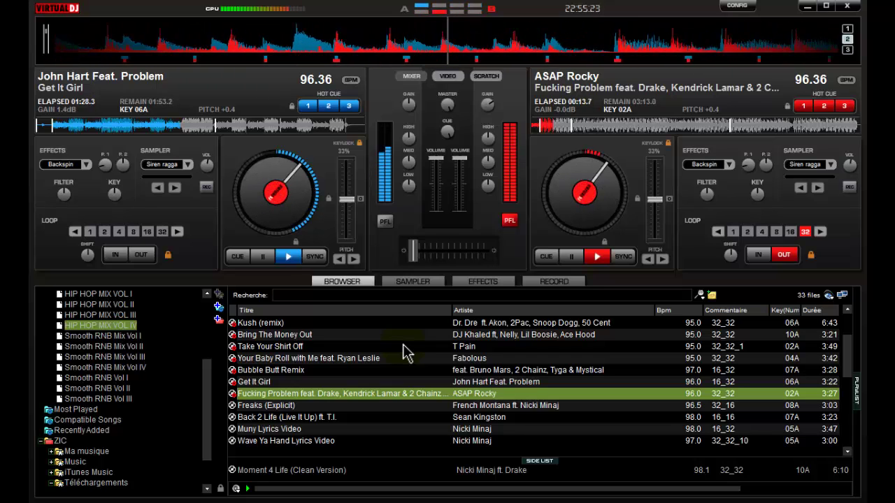
{"action": "key", "text": "1"}
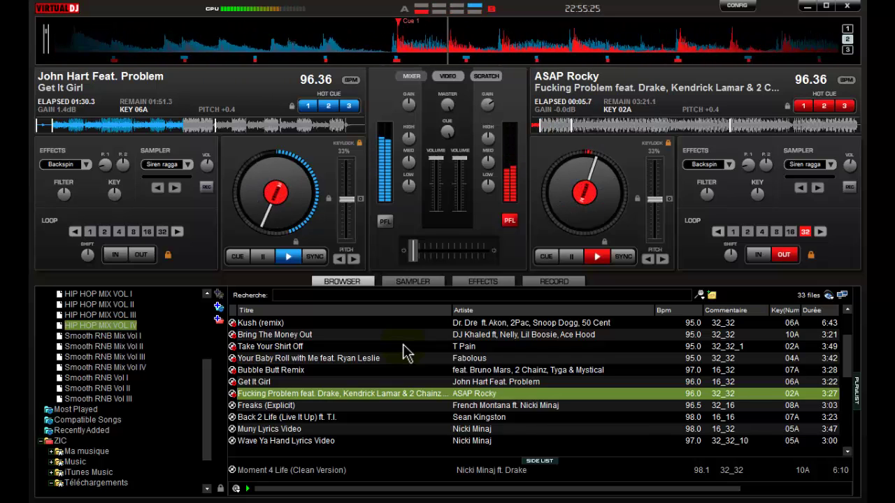
{"action": "key", "text": "s"}
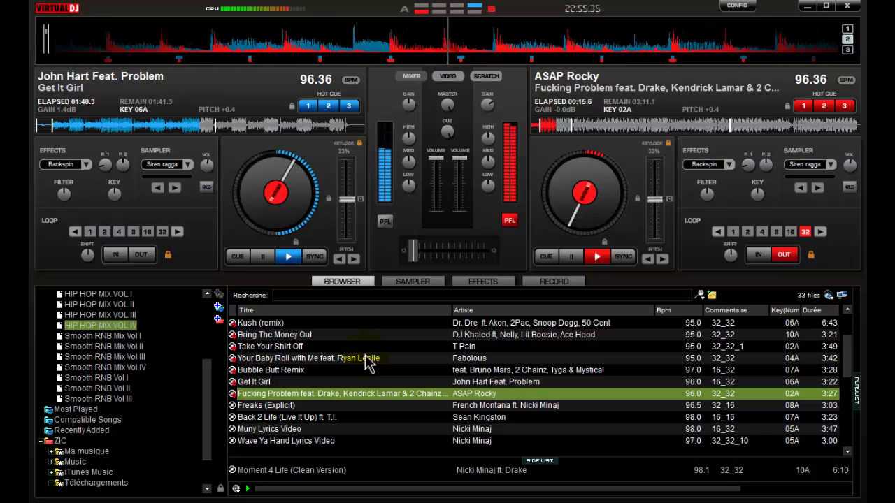
Crossfade gradually and fully from Get It Girl to Fucking Problem, releasing its 32-beat loop
{"action": "left_click", "coordinate": [414, 253]}
{"action": "left_click_drag", "start_coordinate": [413, 253], "coordinate": [443, 256]}
{"action": "left_click", "coordinate": [856, 383]}
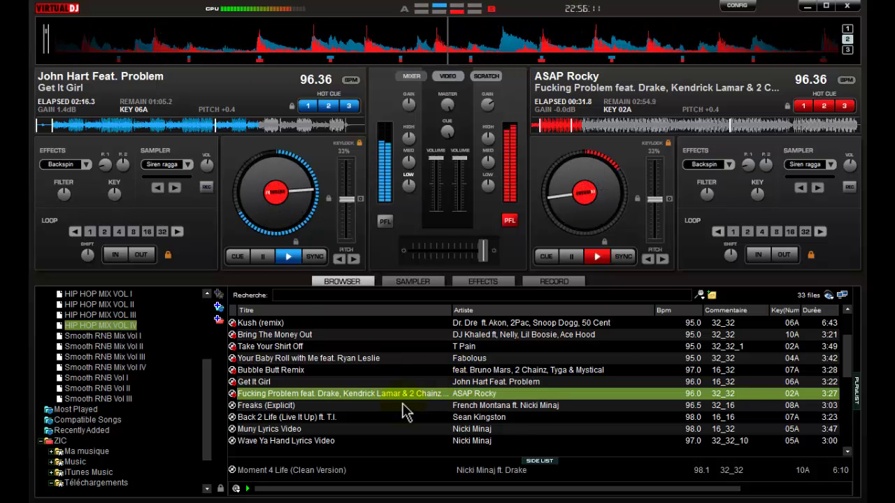
Load Freaks (Explicit) onto deck 1 in a 32-beat loop, sync it to 96.36 BPM and start it
{"action": "left_click_drag", "start_coordinate": [405, 411], "coordinate": [280, 241]}
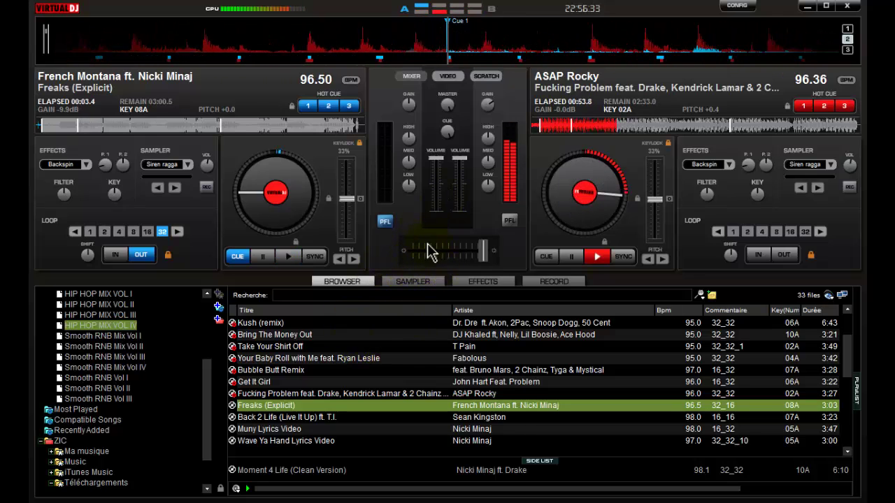
{"action": "key", "text": "space"}
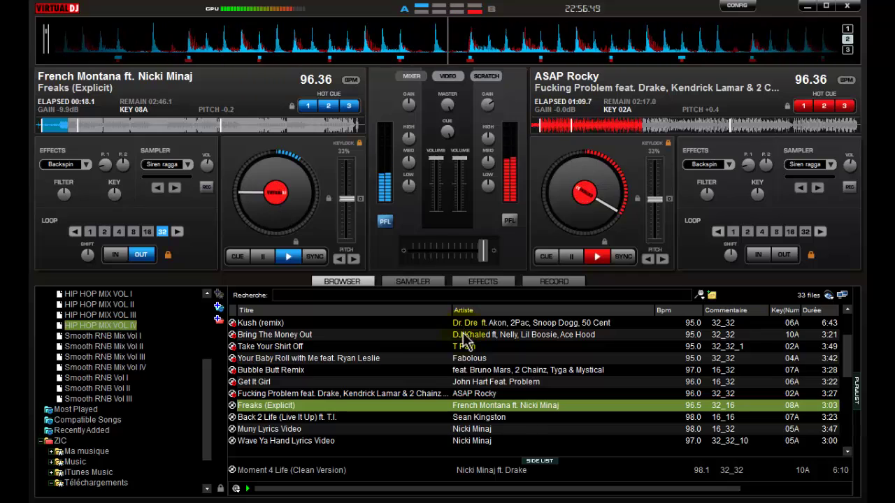
{"action": "scroll", "coordinate": [468, 374], "scroll_direction": "down", "scroll_amount": 1}
{"action": "scroll", "coordinate": [468, 374], "scroll_direction": "down", "scroll_amount": 1}
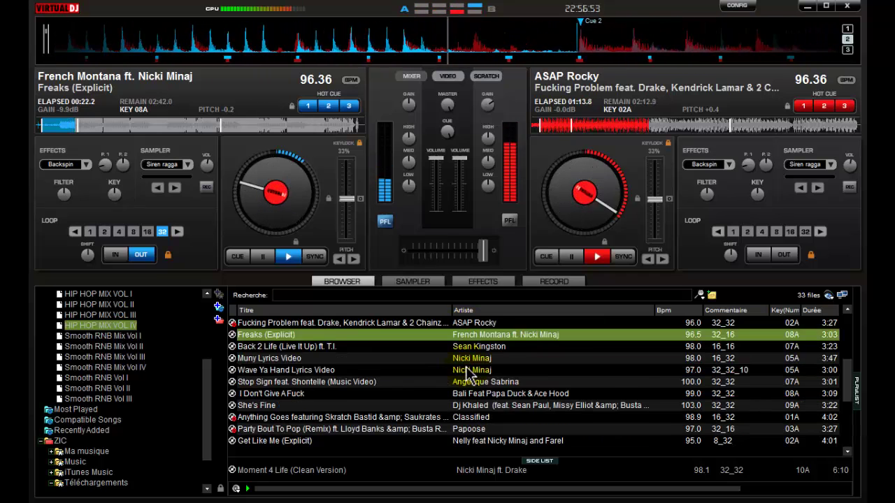
Relaunch Freaks (Explicit) from hot cue 1 and crossfade fully to it from Fucking Problem, releasing its 32-beat loop
{"action": "key", "text": "1"}
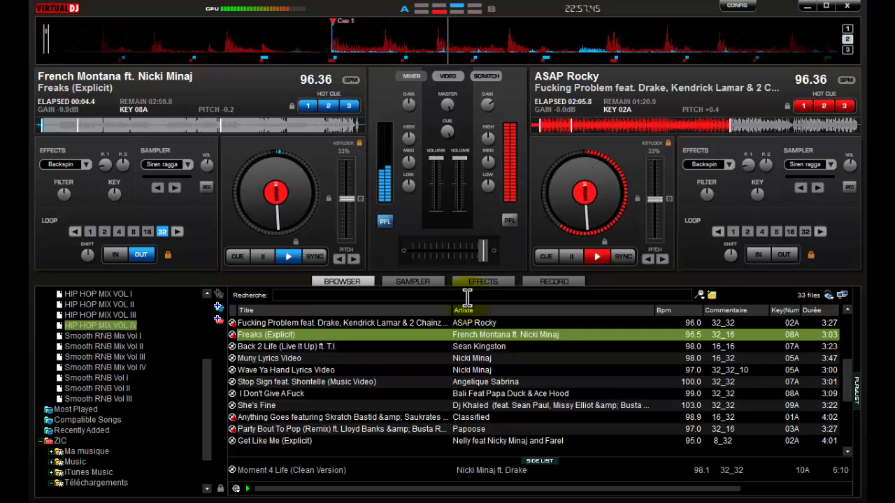
{"action": "left_click_drag", "start_coordinate": [481, 254], "coordinate": [449, 253]}
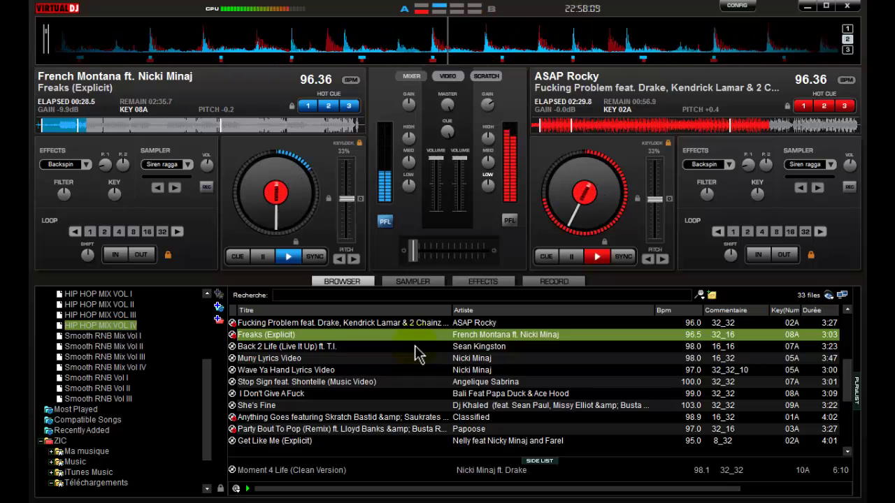
Load Back 2 Life (Live It Up) onto deck 2 in a 16-beat loop and sync Freaks (Explicit) to its 97.35 BPM tempo
{"action": "left_click_drag", "start_coordinate": [415, 346], "coordinate": [592, 217]}
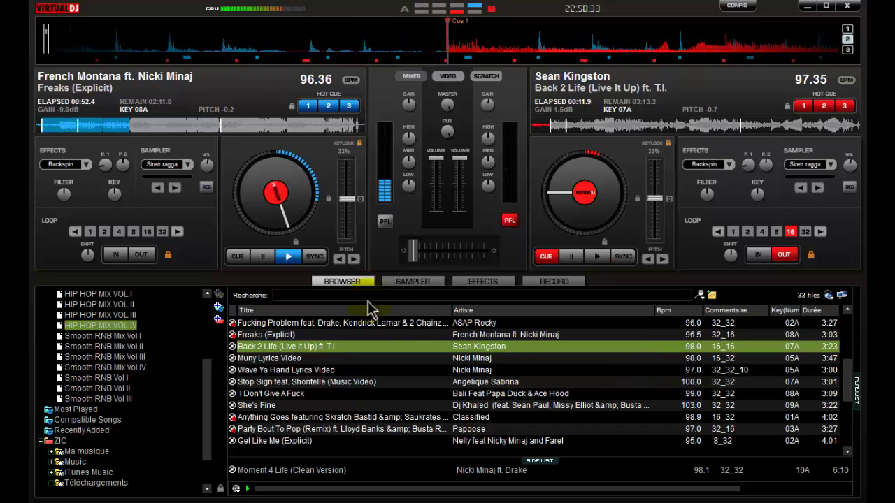
{"action": "left_click", "coordinate": [314, 257]}
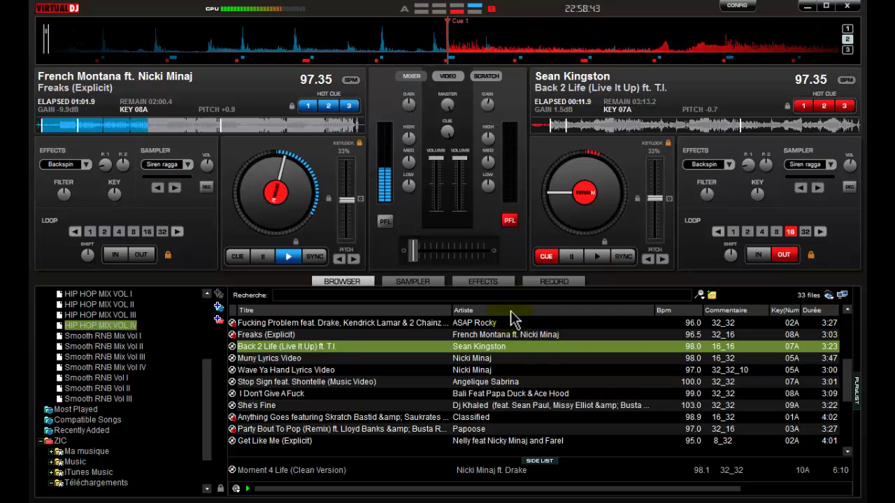
Start Back 2 Life (Live It Up) and crossfade fully from Freaks (Explicit) to deck 2
{"action": "key", "text": "space"}
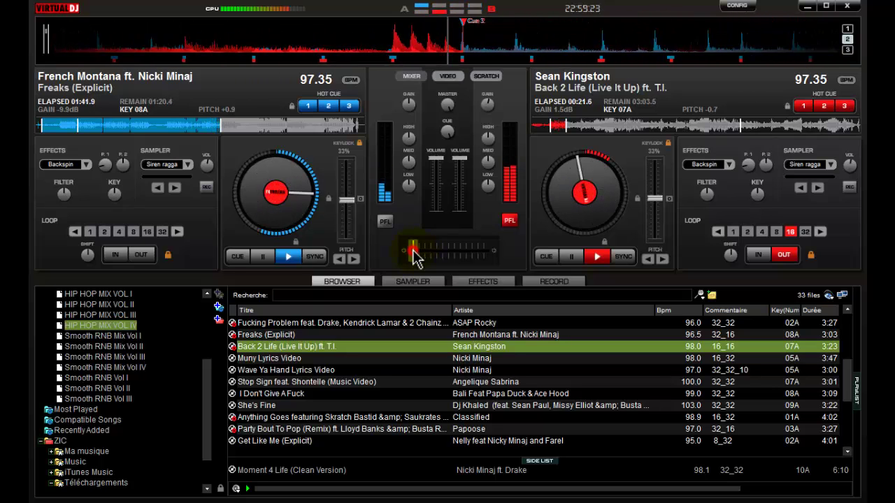
{"action": "left_click_drag", "start_coordinate": [415, 258], "coordinate": [483, 255]}
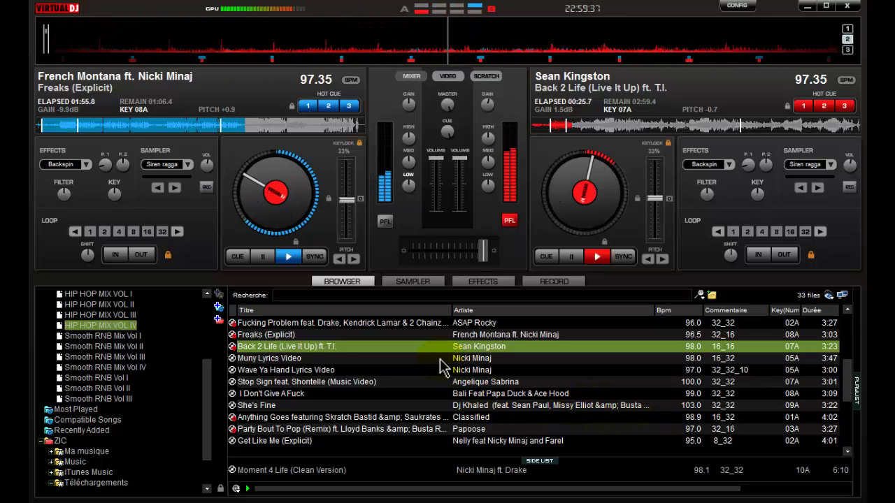
Load Muny Lyrics Video onto deck 1 with a 16-beat loop and sync Back 2 Life (Live It Up) to its 98.00 BPM tempo
{"action": "left_click_drag", "start_coordinate": [440, 359], "coordinate": [349, 237]}
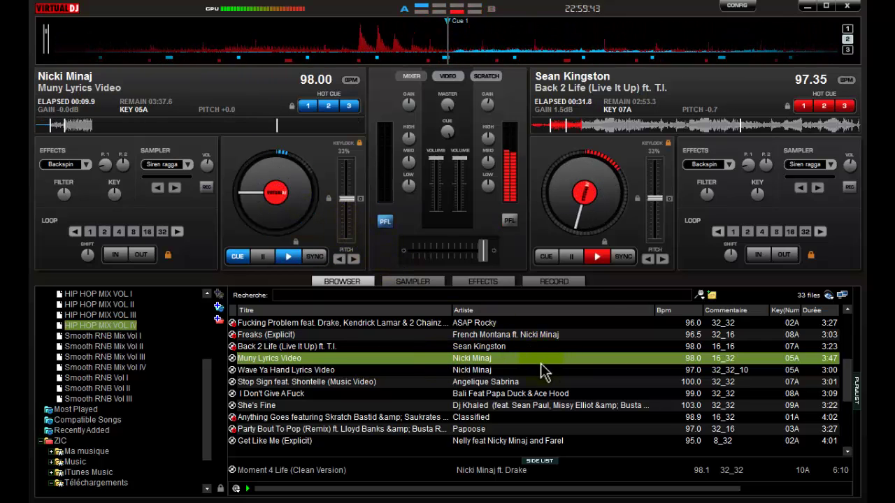
{"action": "left_click", "coordinate": [629, 260]}
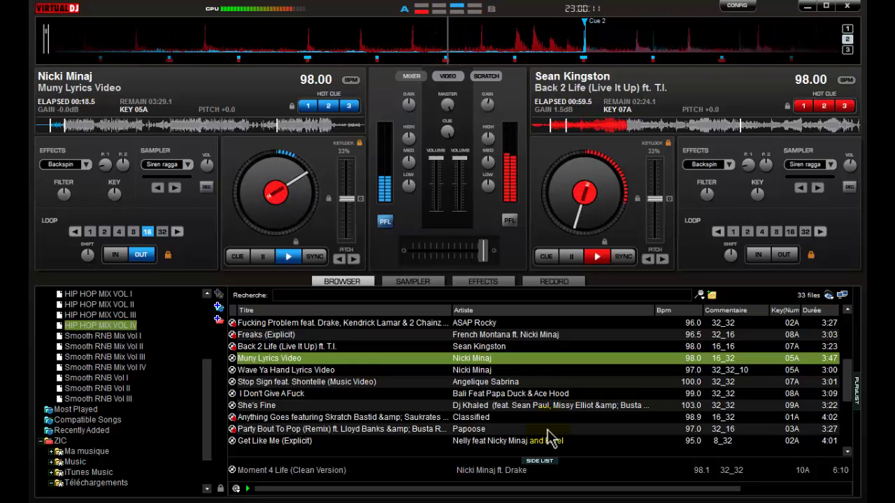
Relaunch Muny Lyrics Video from hot cue 1 and crossfade fully to it from Back 2 Life (Live It Up), releasing its 16-beat loop
{"action": "key", "text": "1"}
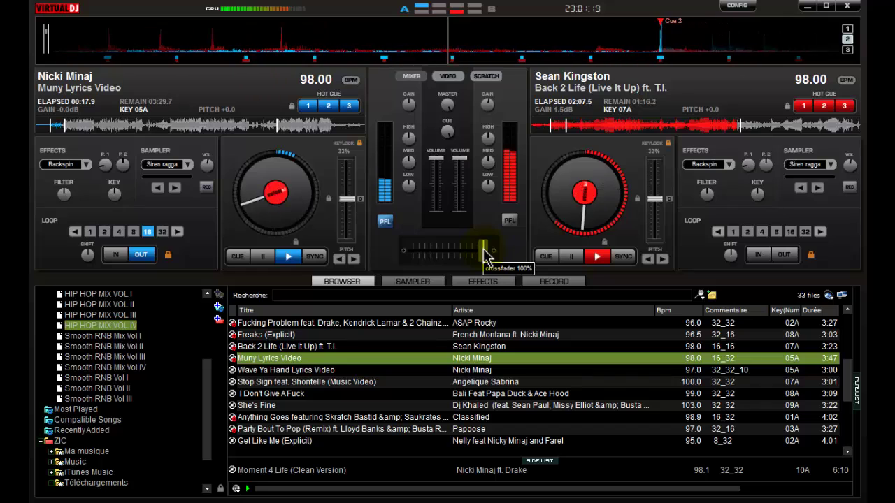
{"action": "left_click_drag", "start_coordinate": [486, 258], "coordinate": [449, 254]}
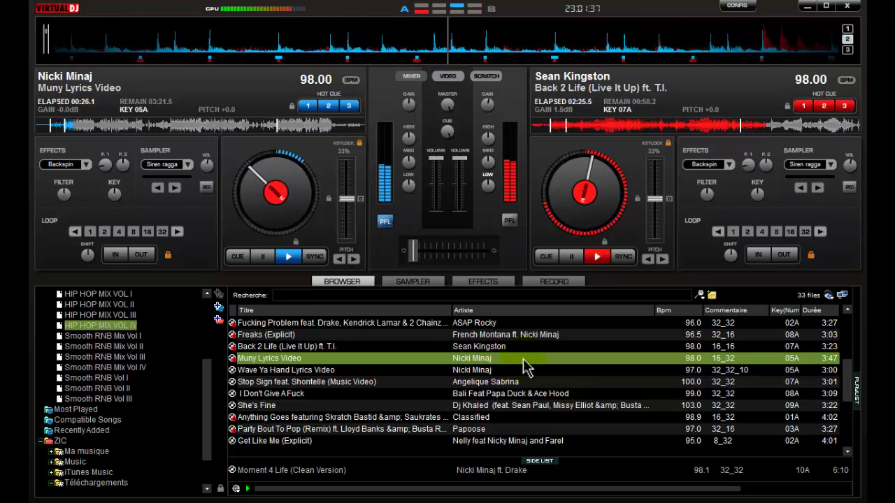
Load Wave Ya Hand Lyrics Video onto deck 2 with a 32-beat loop and sync it to 98.00 BPM
{"action": "left_click_drag", "start_coordinate": [502, 375], "coordinate": [592, 251]}
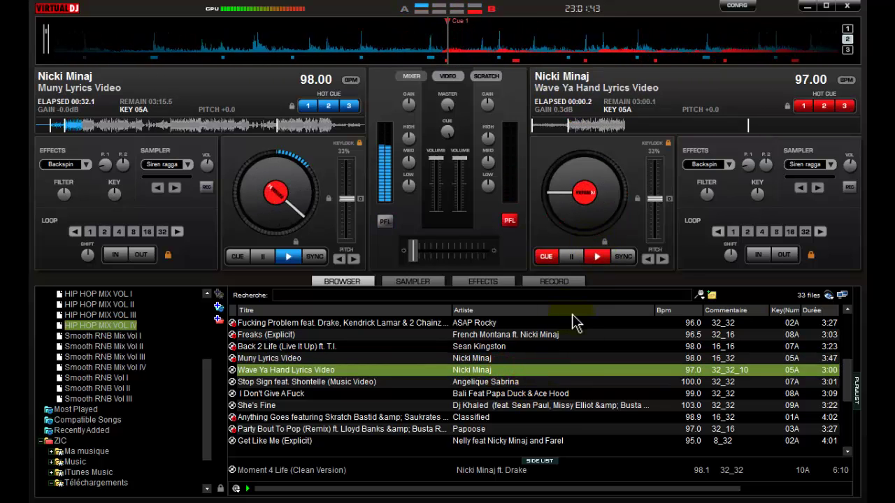
{"action": "left_click", "coordinate": [622, 257]}
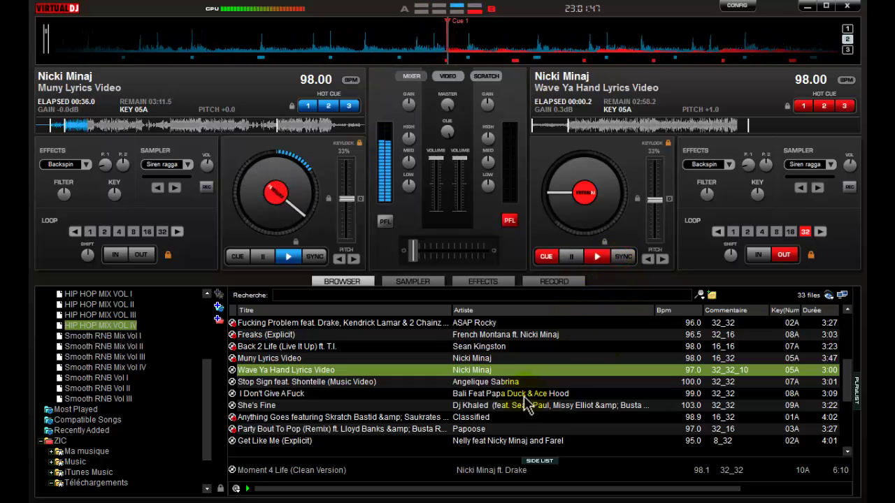
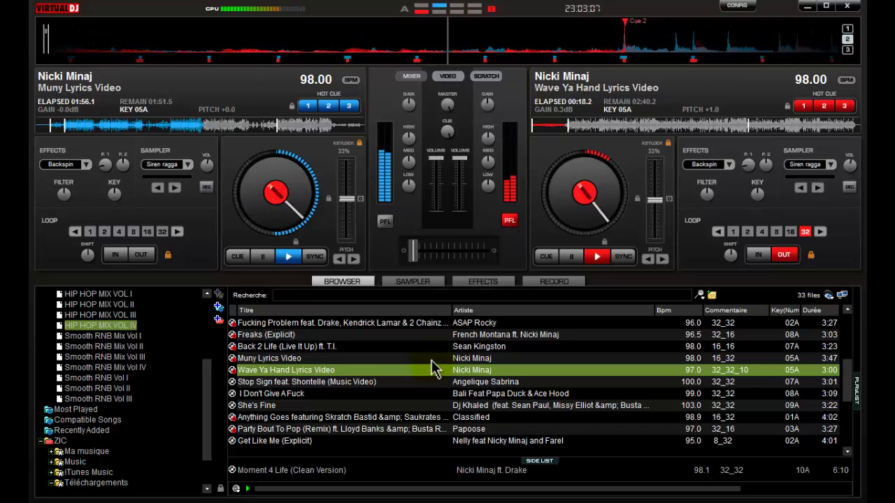
Crossfade gradually and fully from Muny Lyrics Video to Wave Ya Hand Lyrics Video, releasing its 32-beat loop
{"action": "double_click", "coordinate": [433, 370]}
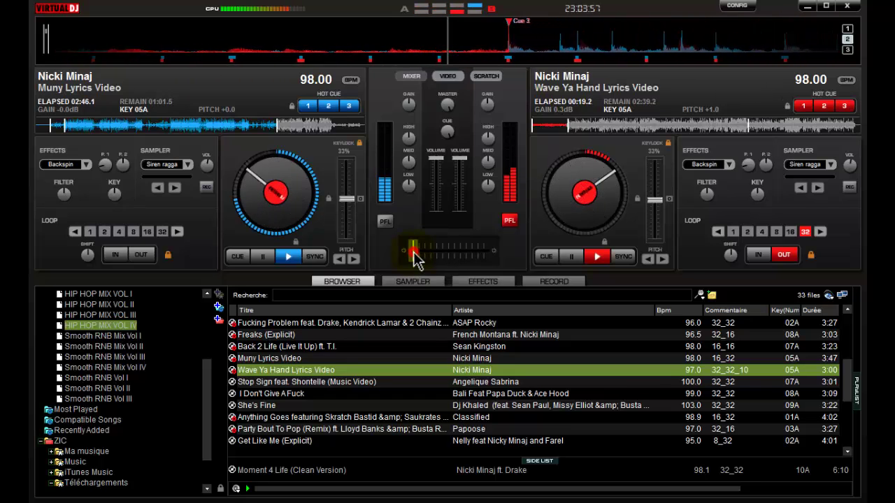
{"action": "left_click_drag", "start_coordinate": [413, 259], "coordinate": [433, 259]}
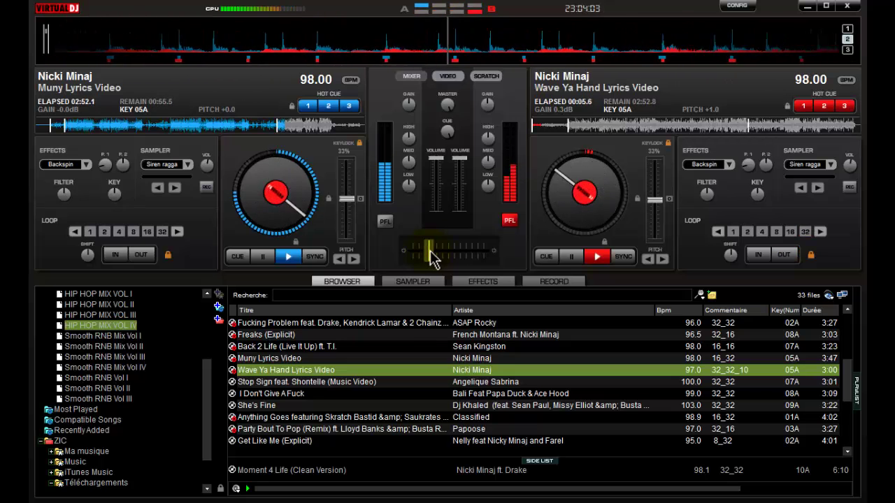
{"action": "left_click_drag", "start_coordinate": [430, 256], "coordinate": [441, 259]}
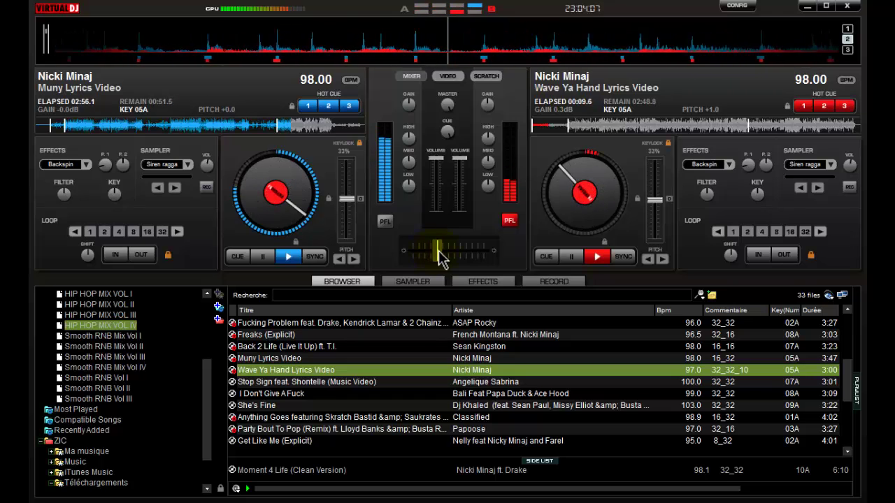
{"action": "left_click_drag", "start_coordinate": [441, 259], "coordinate": [482, 258]}
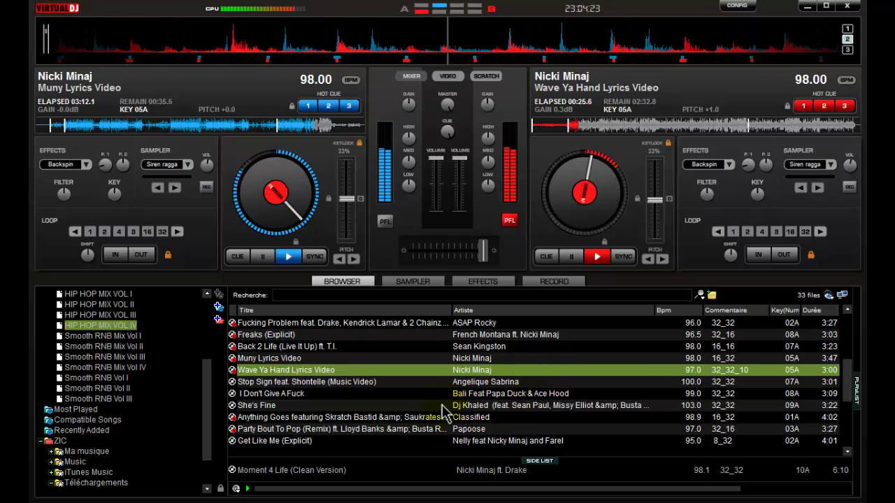
Load Stop Sign feat. Shontelle onto deck 1 synced to 98.00 BPM with a 32-beat loop, and raise its gain to 1.9 dB
{"action": "left_click_drag", "start_coordinate": [437, 383], "coordinate": [269, 212]}
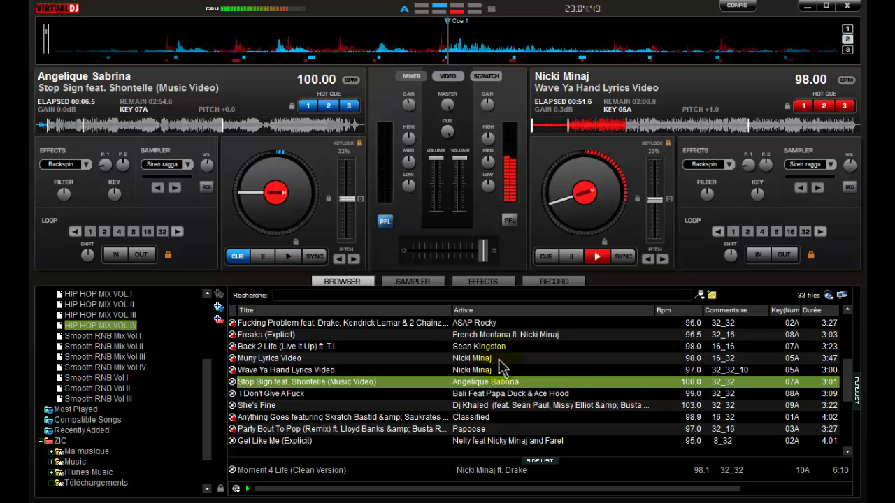
{"action": "left_click", "coordinate": [316, 257]}
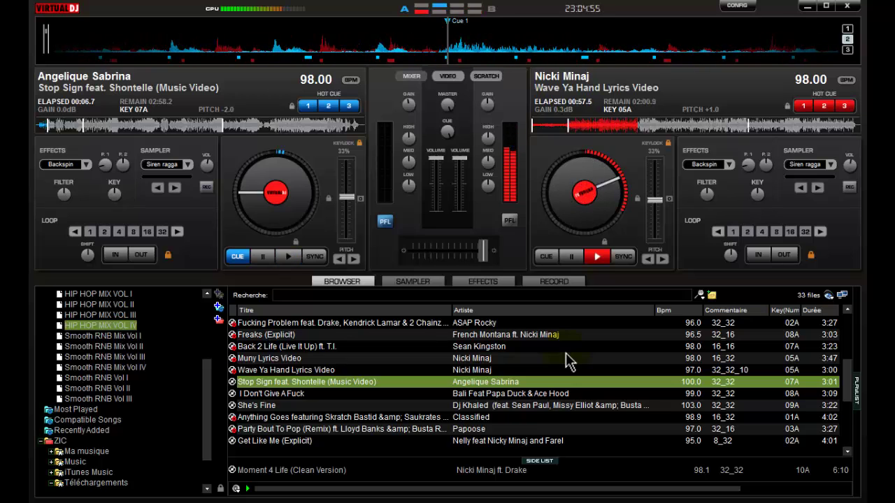
{"action": "key", "text": "l"}
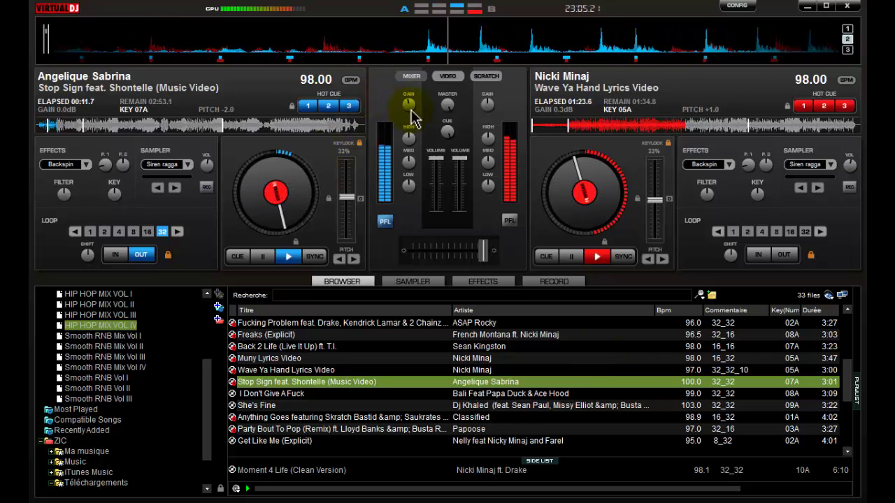
{"action": "left_click_drag", "start_coordinate": [411, 116], "coordinate": [411, 109]}
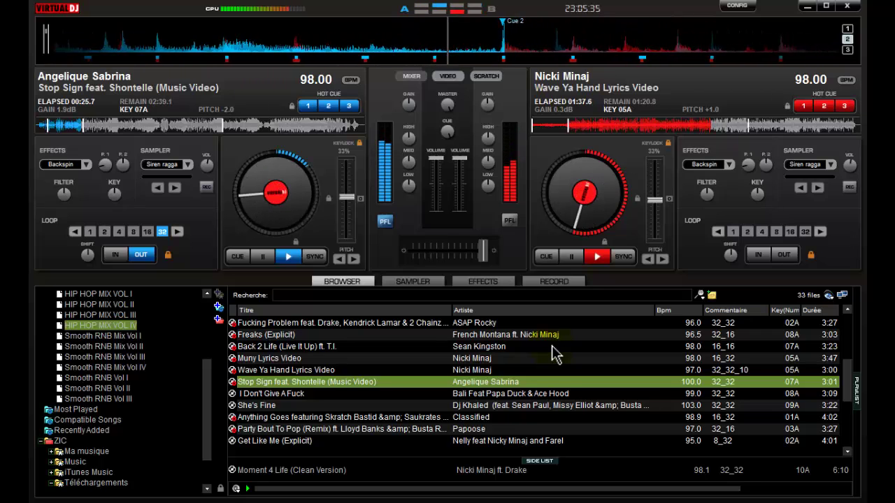
Relaunch Stop Sign from hot cue 1 and crossfade fully to it from Wave Ya Hand Lyrics Video, releasing its 32-beat loop
{"action": "key", "text": "1"}
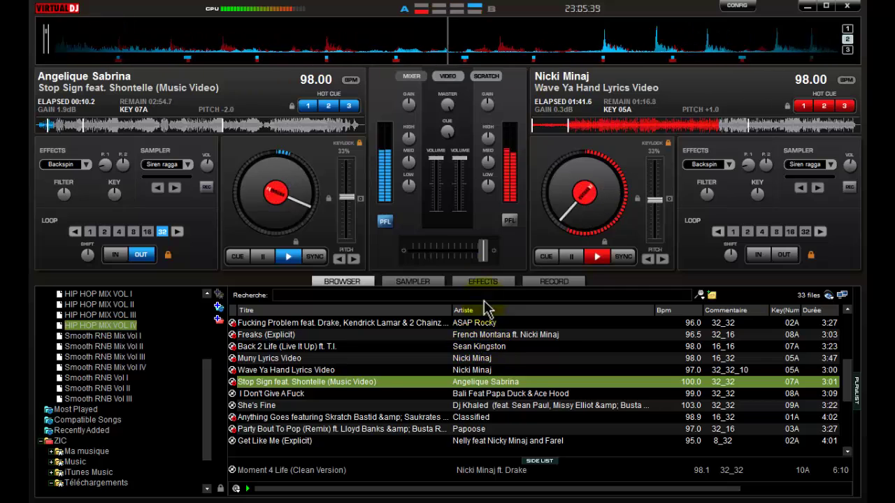
{"action": "mouse_move", "coordinate": [487, 257]}
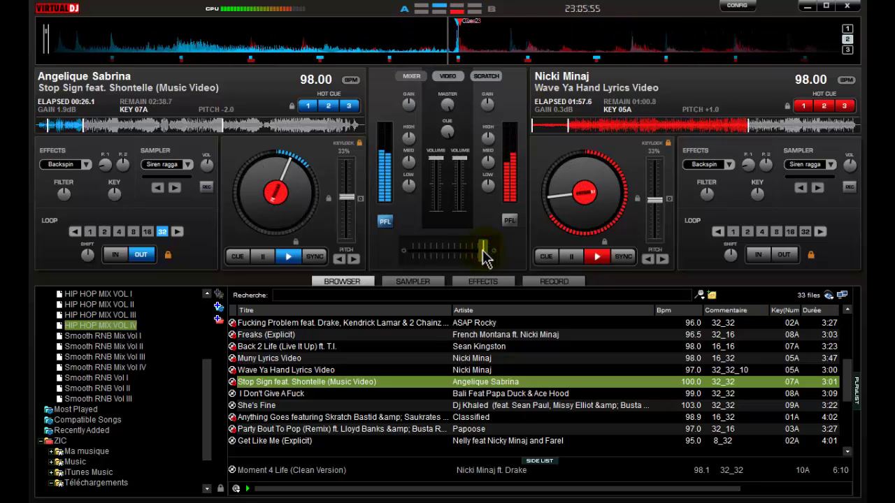
{"action": "left_click_drag", "start_coordinate": [485, 259], "coordinate": [391, 264]}
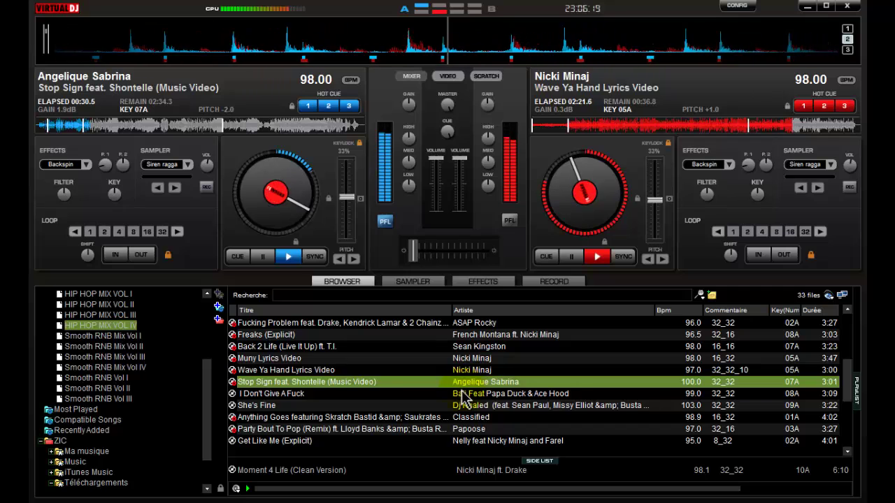
Load I Don't Give A Fuck onto deck 2 with a 32-beat loop, sync Stop Sign to its 99.00 BPM tempo and crossfade fully to it
{"action": "left_click_drag", "start_coordinate": [462, 395], "coordinate": [595, 196]}
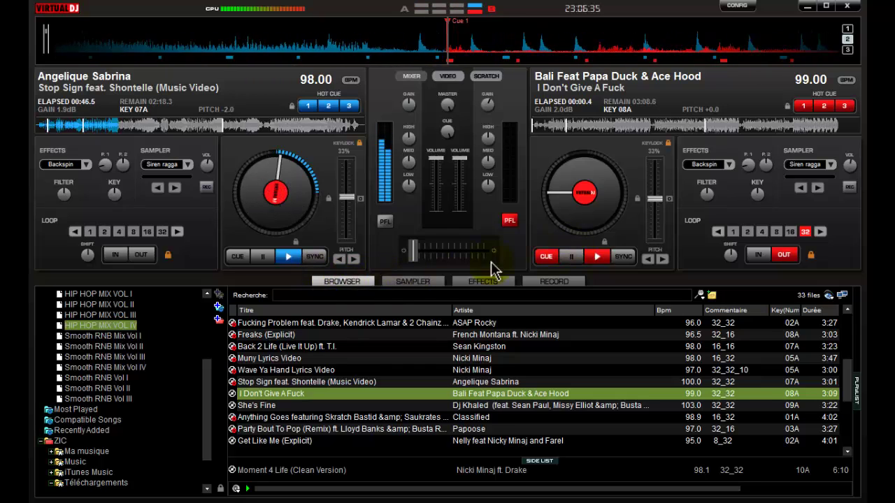
{"action": "left_click", "coordinate": [319, 260]}
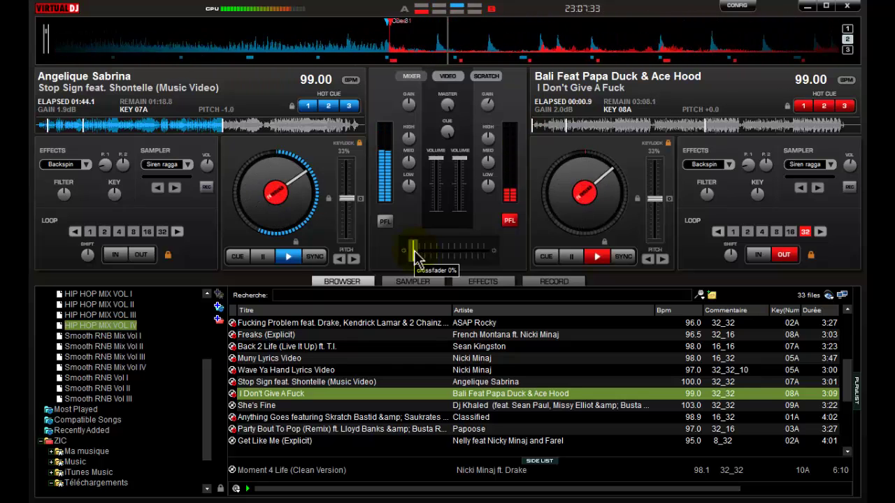
{"action": "left_click_drag", "start_coordinate": [414, 257], "coordinate": [450, 259]}
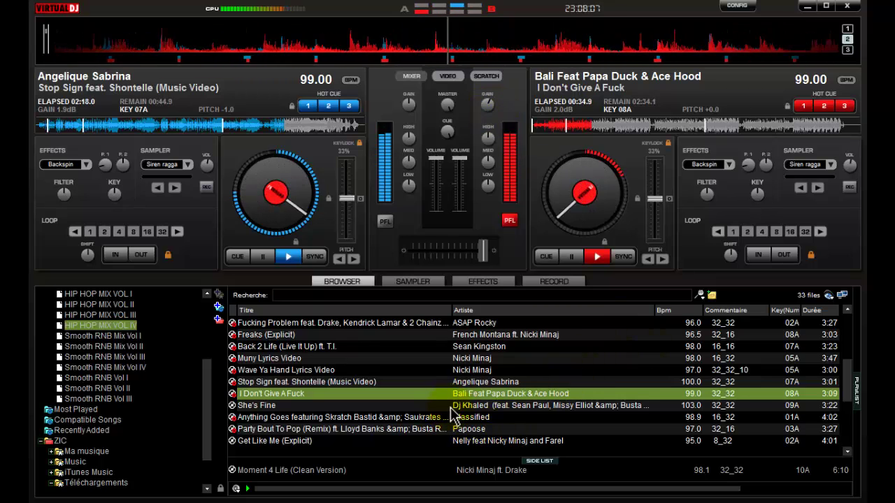
Load She's Fine onto deck 1, sync it to 99.00 BPM and crossfade fully to it from I Don't Give A Fuck
{"action": "scroll", "coordinate": [458, 413], "scroll_direction": "down", "scroll_amount": 1}
{"action": "scroll", "coordinate": [458, 413], "scroll_direction": "down", "scroll_amount": 1}
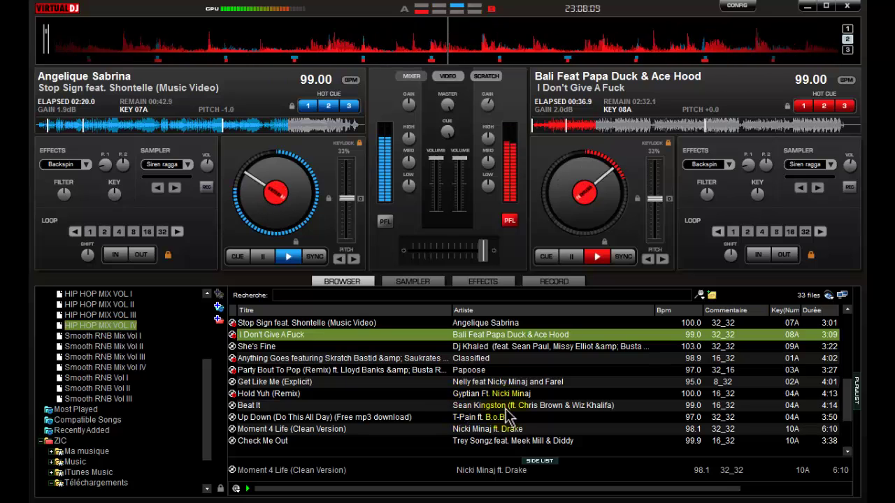
{"action": "left_click", "coordinate": [427, 346]}
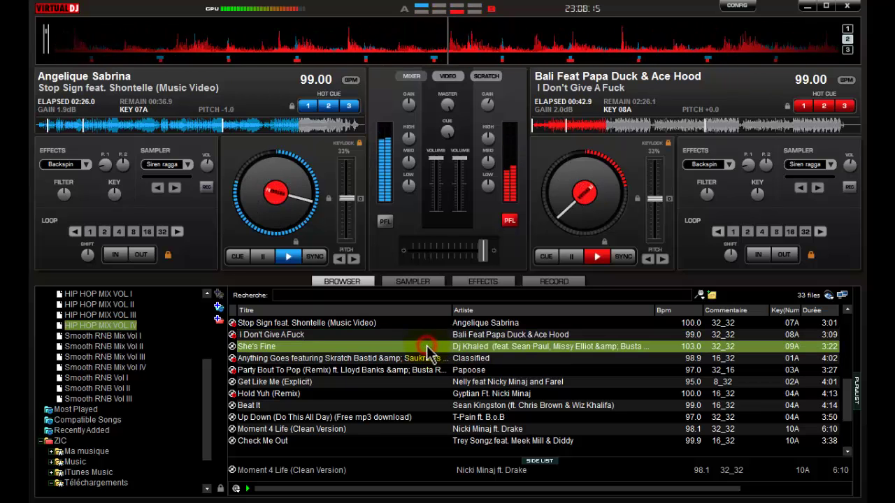
{"action": "left_click_drag", "start_coordinate": [428, 348], "coordinate": [262, 221]}
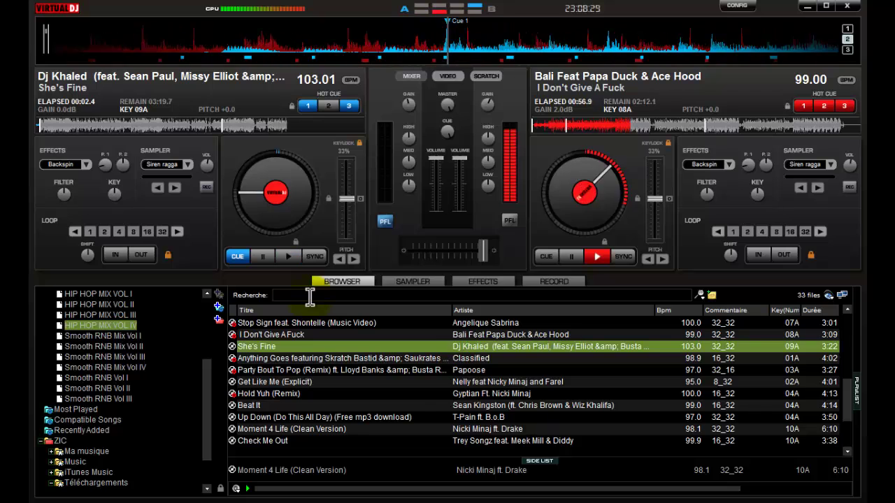
{"action": "left_click", "coordinate": [323, 257]}
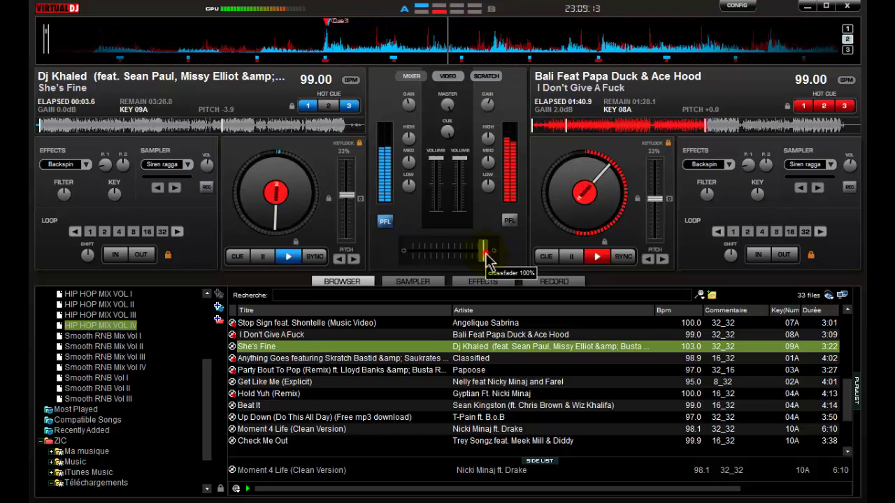
{"action": "left_click_drag", "start_coordinate": [488, 262], "coordinate": [446, 260]}
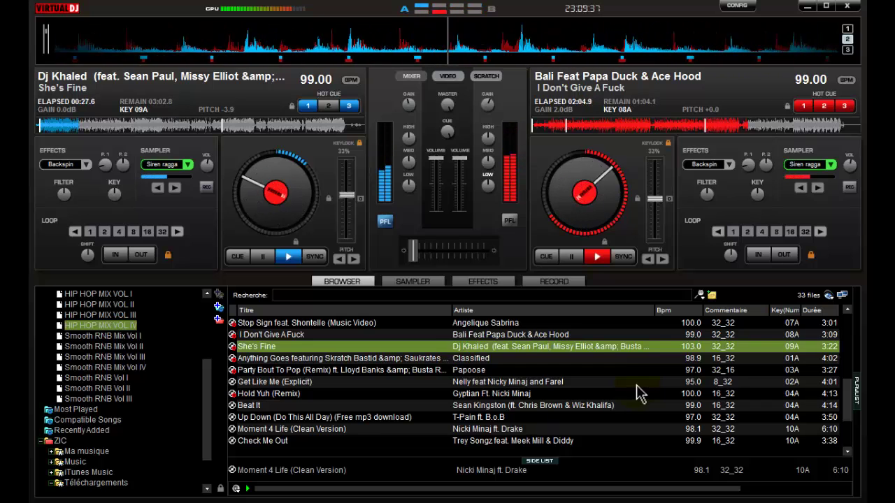
Load Anything Goes featuring Skratch Bastid onto deck 2, sync it to 99.00 BPM and set a 16-beat loop
{"action": "left_click", "coordinate": [490, 359]}
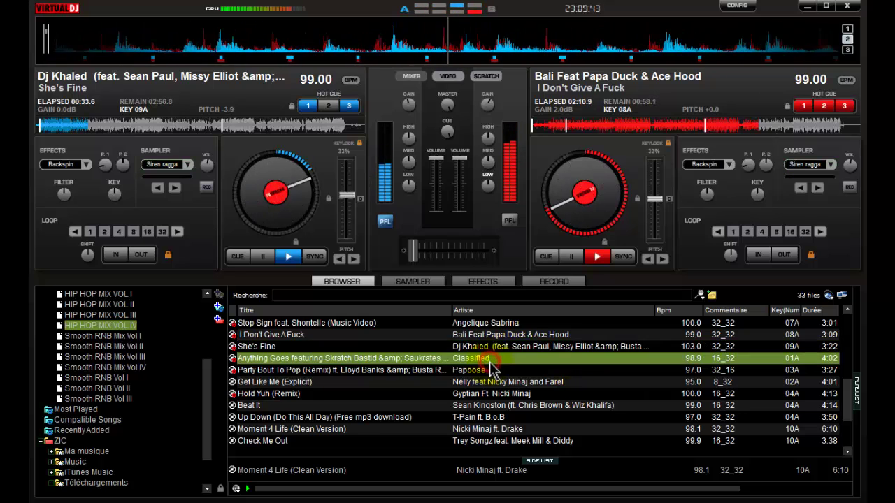
{"action": "left_click_drag", "start_coordinate": [492, 363], "coordinate": [647, 244]}
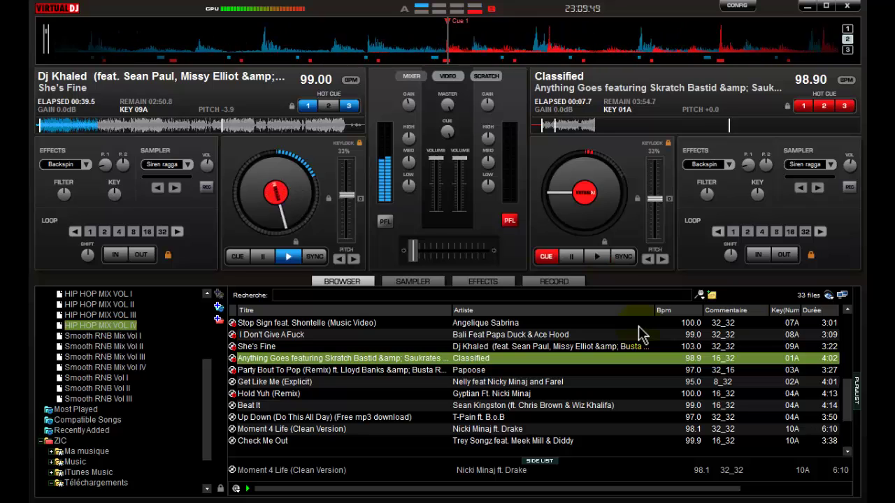
{"action": "left_click", "coordinate": [623, 257]}
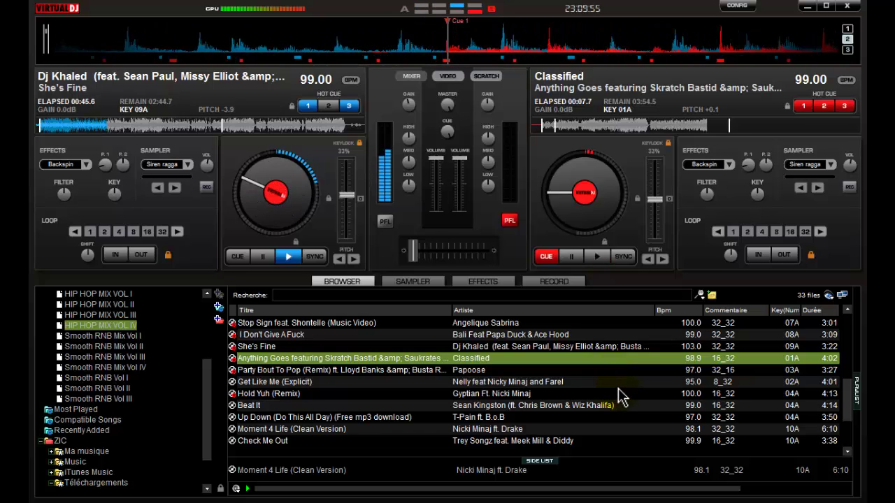
{"action": "key", "text": "l"}
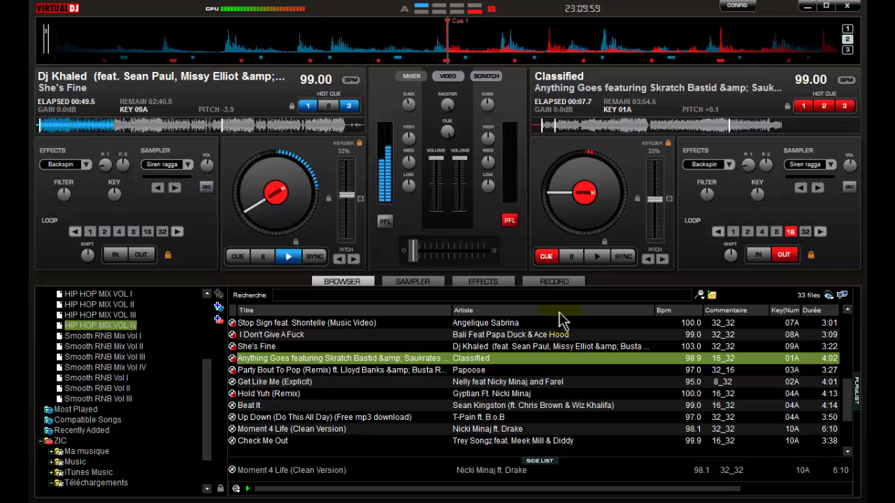
Start Anything Goes and crossfade fully to it from She's Fine, releasing its 16-beat loop
{"action": "key", "text": "space"}
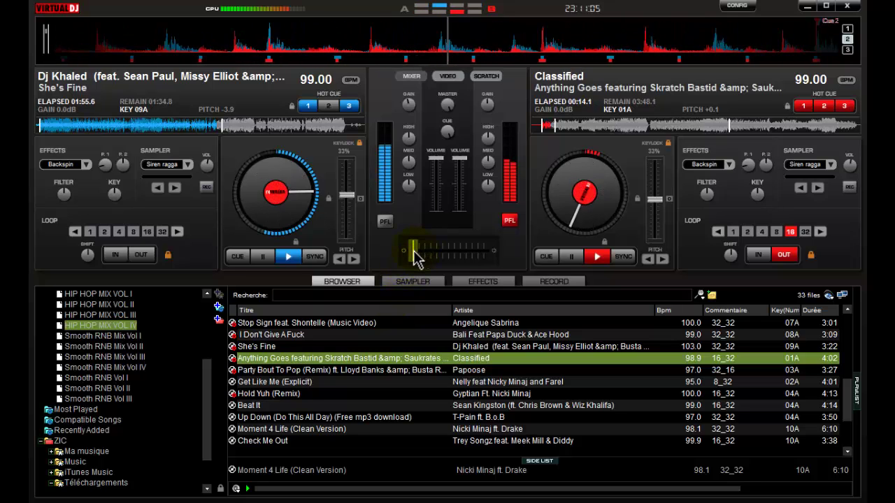
{"action": "mouse_move", "coordinate": [415, 259]}
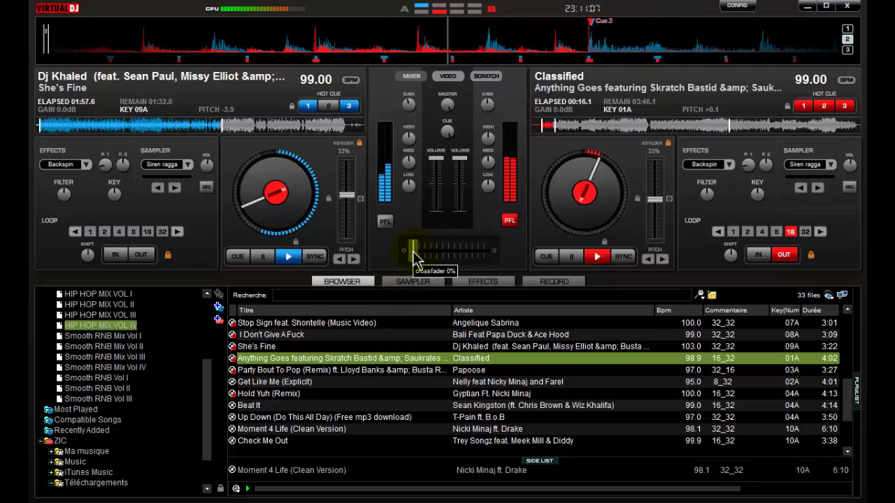
{"action": "left_click_drag", "start_coordinate": [413, 259], "coordinate": [483, 248]}
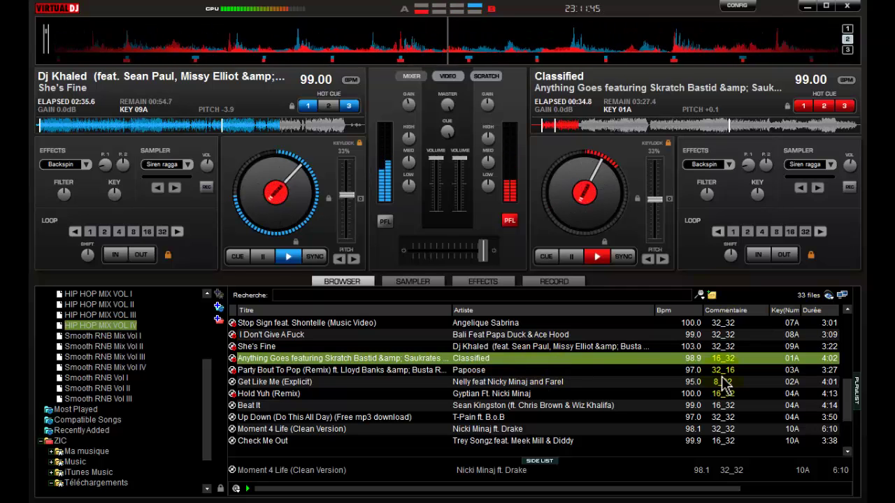
Load Party Bout To Pop (Remix) onto deck 1 synced to 99.00 BPM with a 32-beat loop, and raise deck 2's gain to 0.4 dB
{"action": "left_click", "coordinate": [400, 372]}
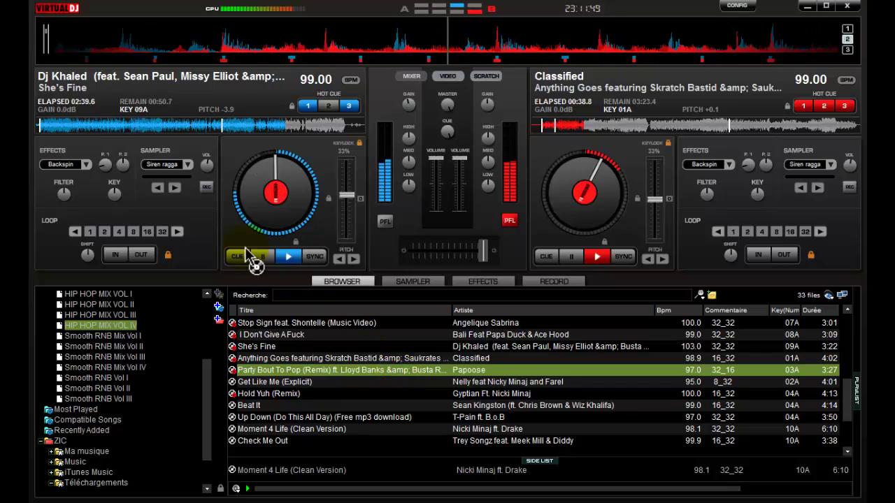
{"action": "left_click_drag", "start_coordinate": [248, 255], "coordinate": [255, 233]}
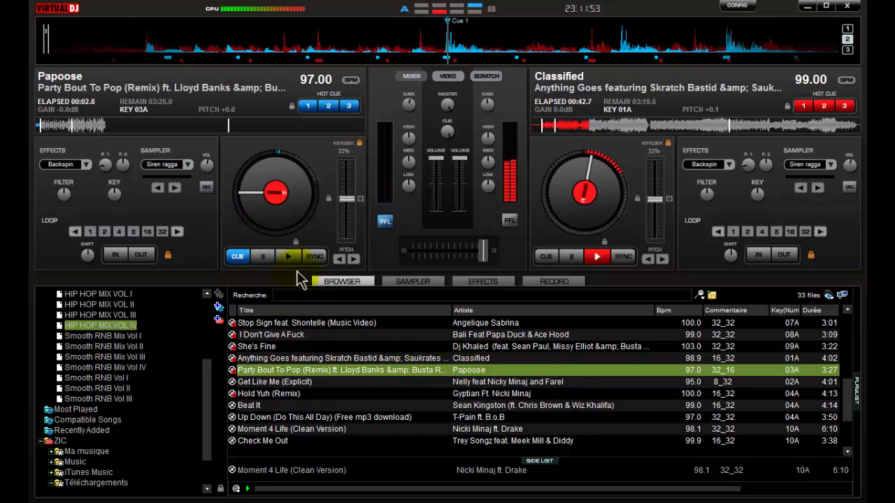
{"action": "key", "text": "s"}
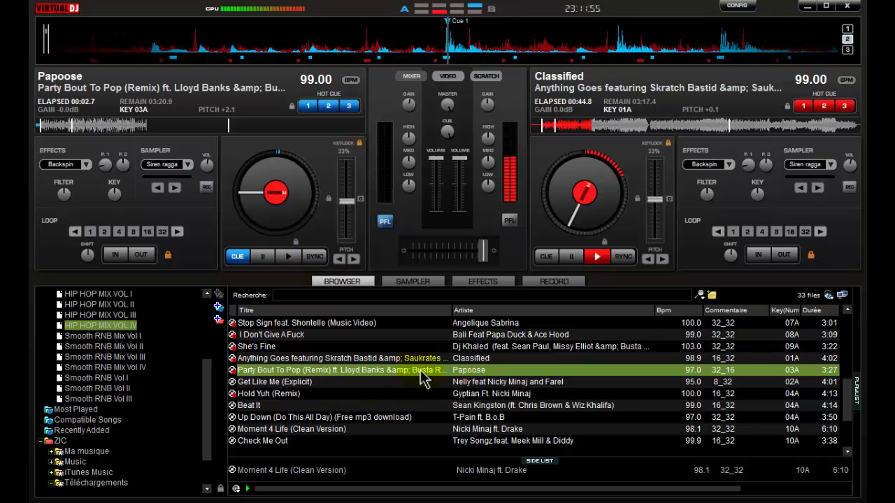
{"action": "key", "text": "l"}
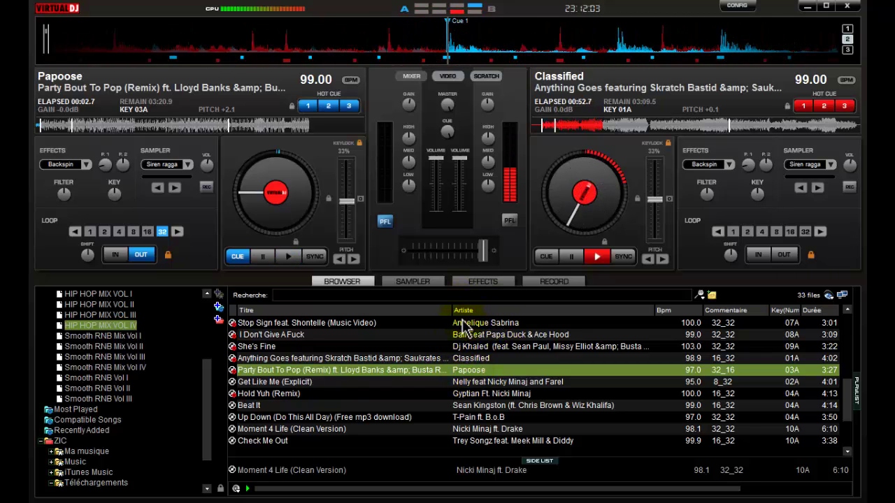
{"action": "left_click_drag", "start_coordinate": [489, 111], "coordinate": [489, 108]}
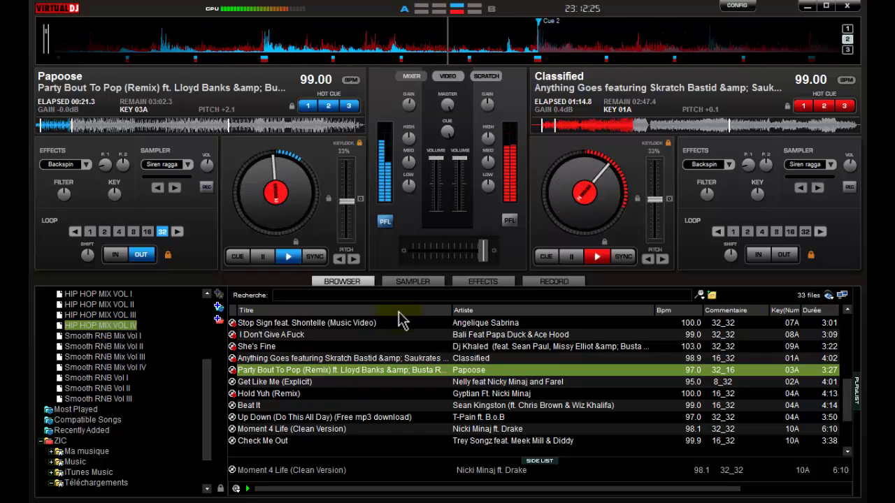
Relaunch Party Bout To Pop (Remix) from hot cue 1 repeatedly to line it up with Anything Goes
{"action": "key", "text": "1"}
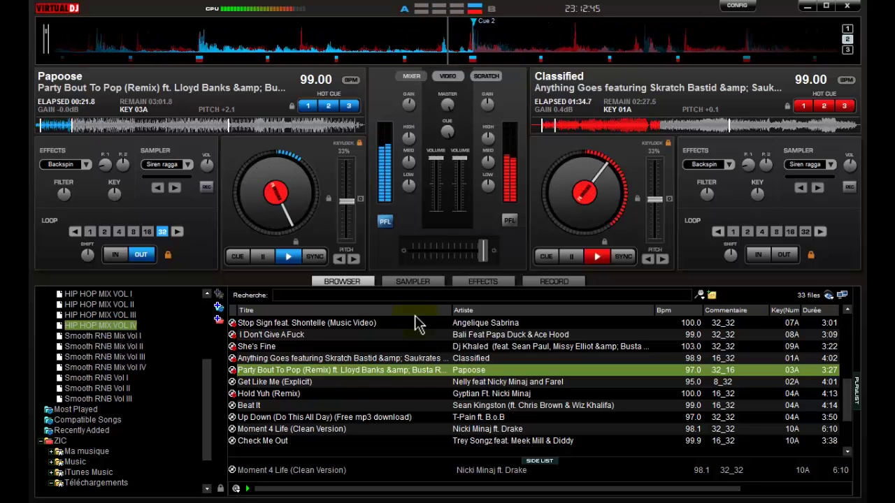
{"action": "key", "text": "1"}
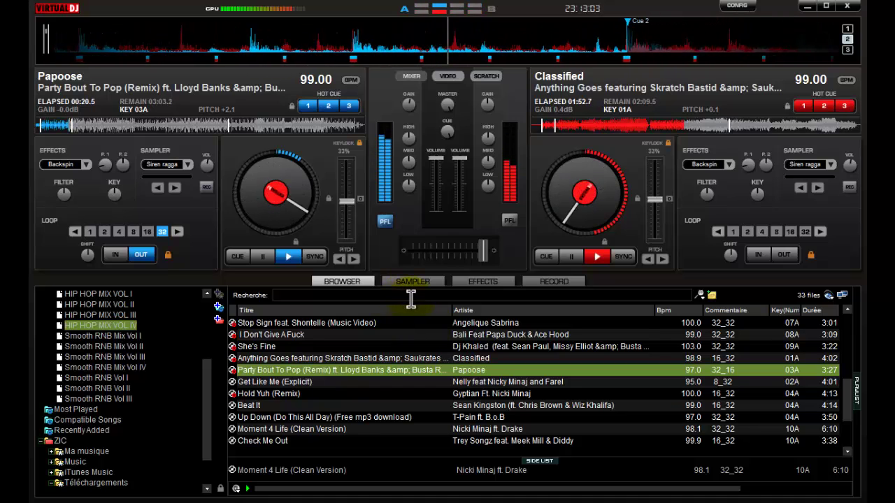
{"action": "key", "text": "1"}
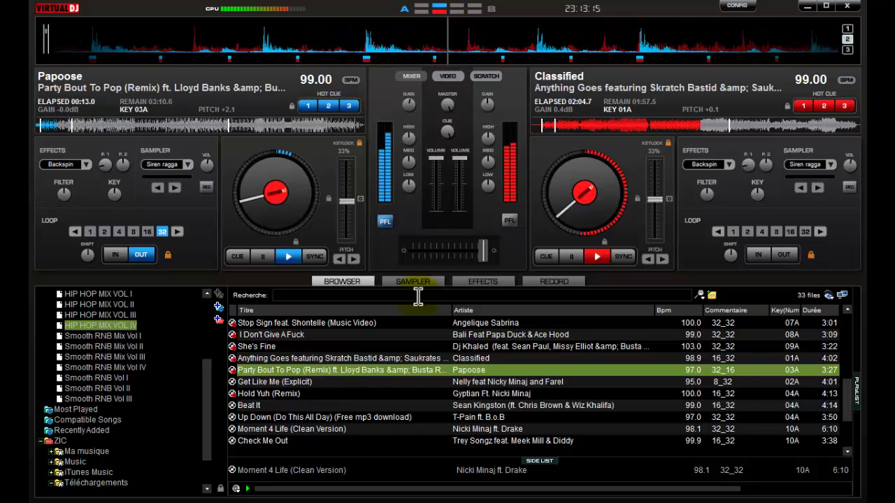
{"action": "key", "text": "1"}
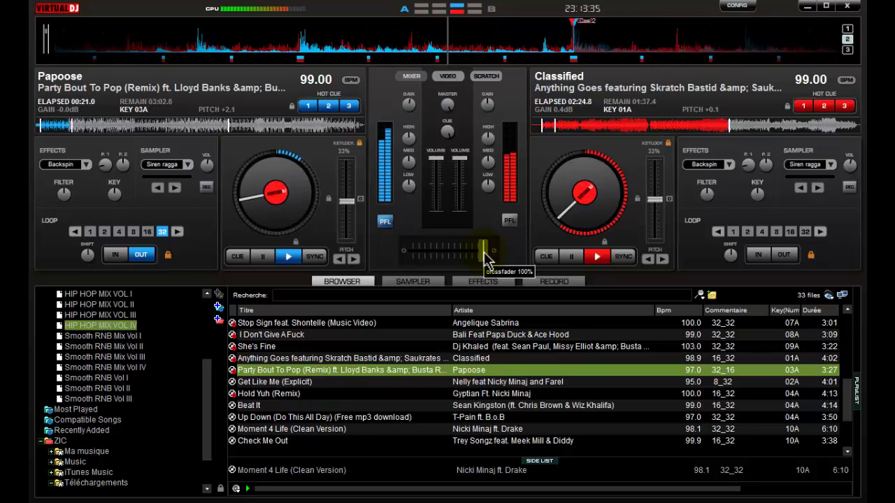
Crossfade gradually and fully from Anything Goes to Party Bout To Pop (Remix), releasing its 32-beat loop
{"action": "left_click_drag", "start_coordinate": [487, 259], "coordinate": [456, 264]}
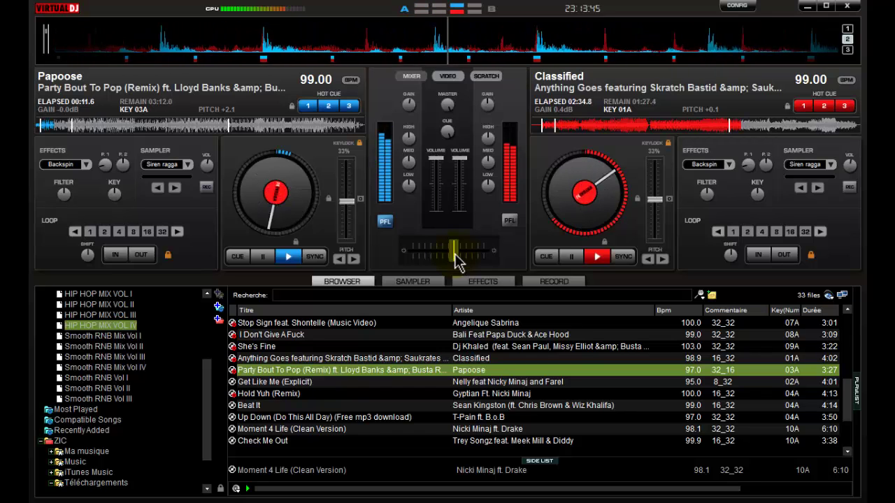
{"action": "left_click_drag", "start_coordinate": [455, 254], "coordinate": [453, 256]}
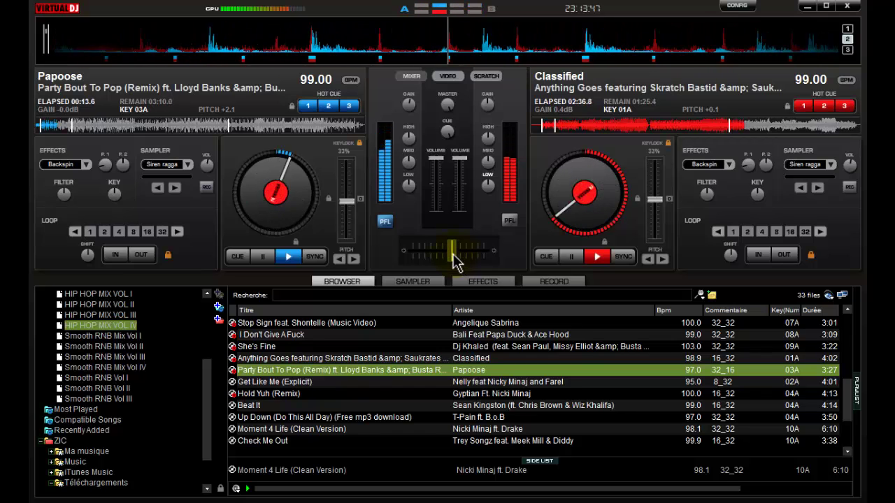
{"action": "left_click_drag", "start_coordinate": [453, 254], "coordinate": [450, 254]}
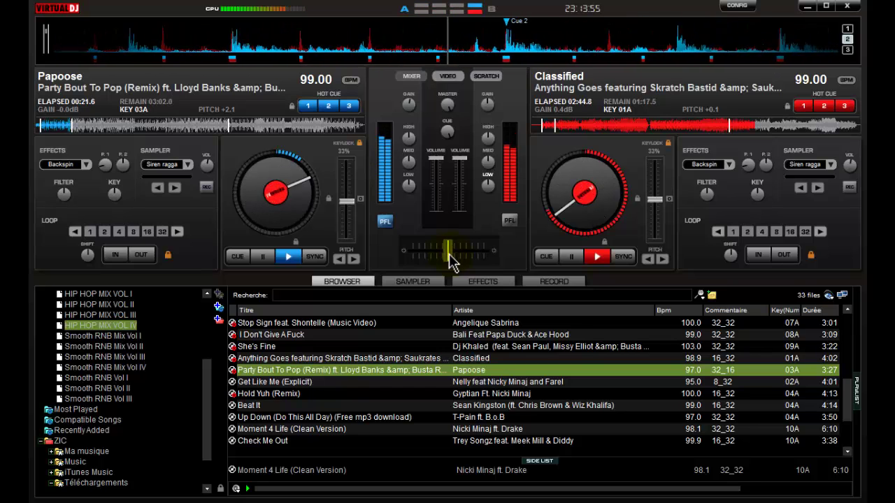
{"action": "left_click_drag", "start_coordinate": [450, 254], "coordinate": [353, 273]}
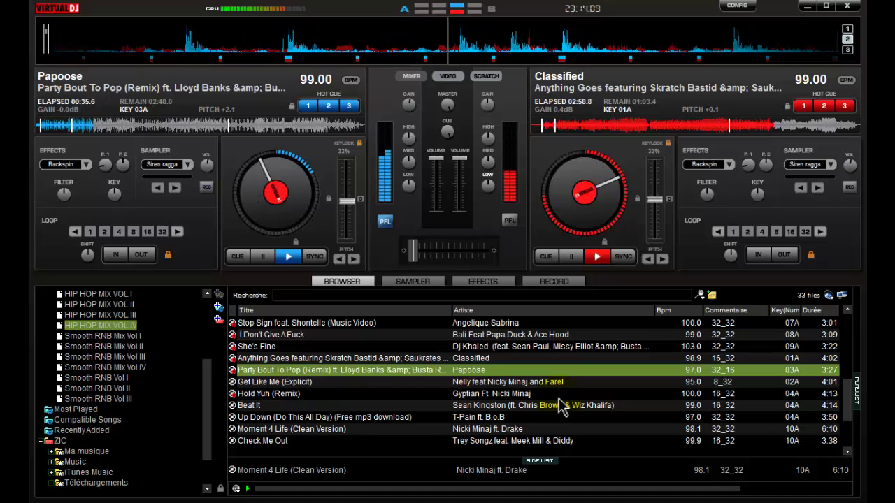
Load Get Like Me (Explicit) onto deck 2 with an 8-beat loop, start it and sync it to 99.00 BPM
{"action": "left_click", "coordinate": [486, 381]}
{"action": "left_click_drag", "start_coordinate": [487, 383], "coordinate": [619, 217]}
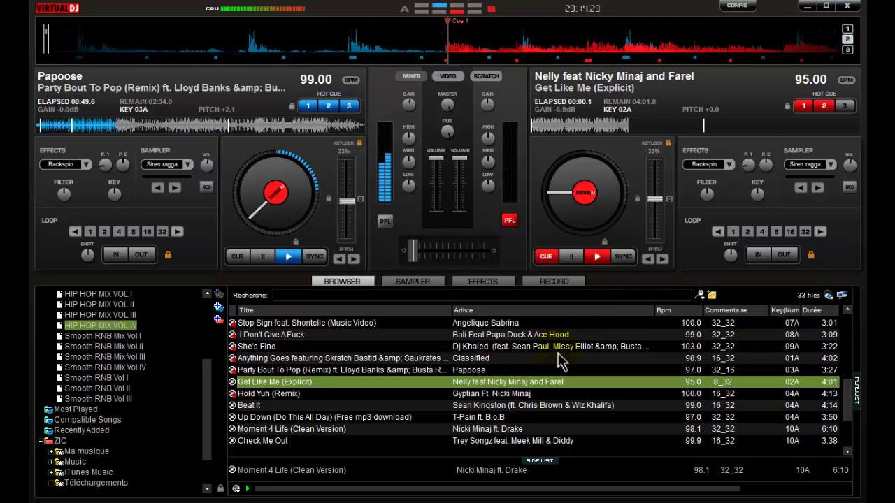
{"action": "key", "text": "l"}
{"action": "key", "text": "space"}
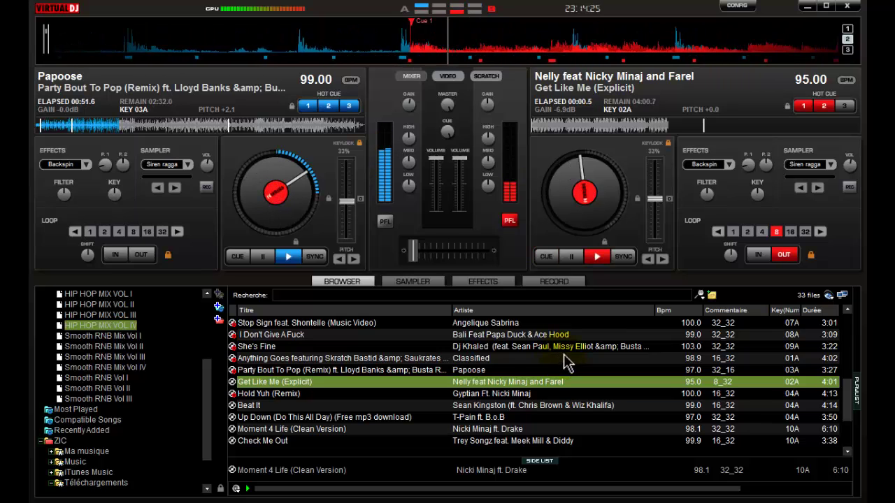
{"action": "left_click", "coordinate": [623, 257]}
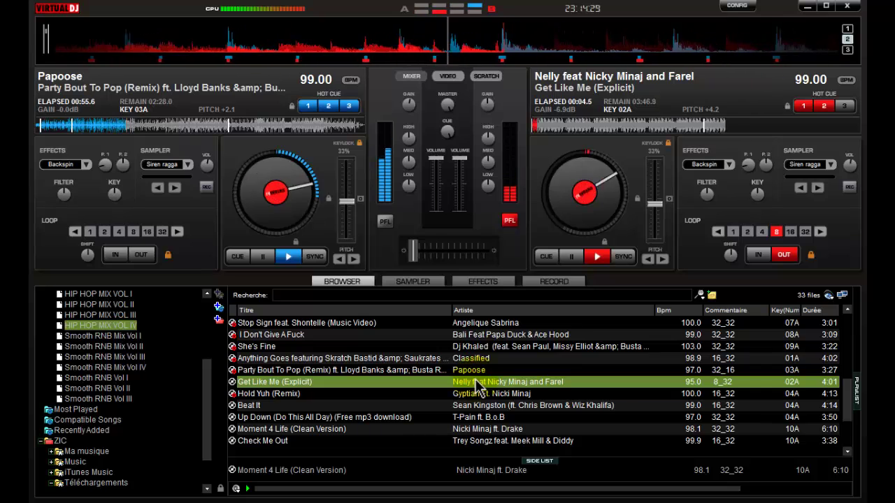
Crossfade fully from Party Bout To Pop (Remix) to Get Like Me, releasing its 8-beat loop, and raise deck 2's gain to -5.9 dB
{"action": "scroll", "coordinate": [448, 371], "scroll_direction": "down", "scroll_amount": 1}
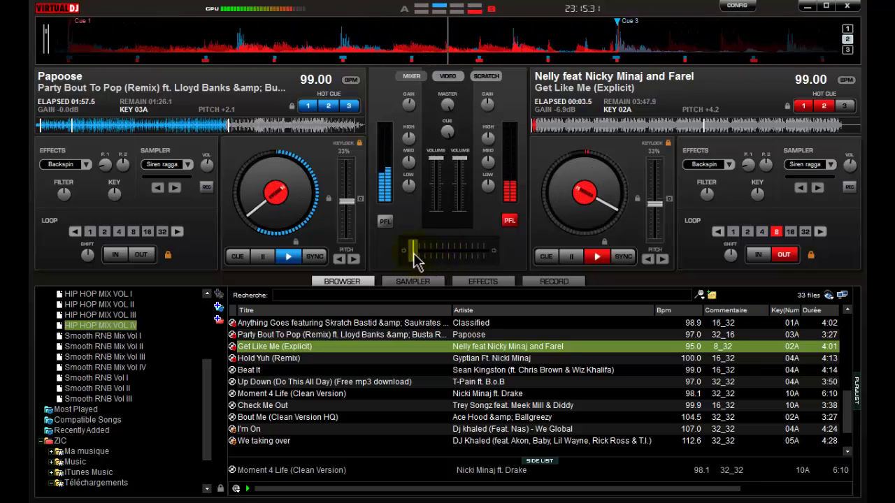
{"action": "left_click_drag", "start_coordinate": [414, 258], "coordinate": [430, 262]}
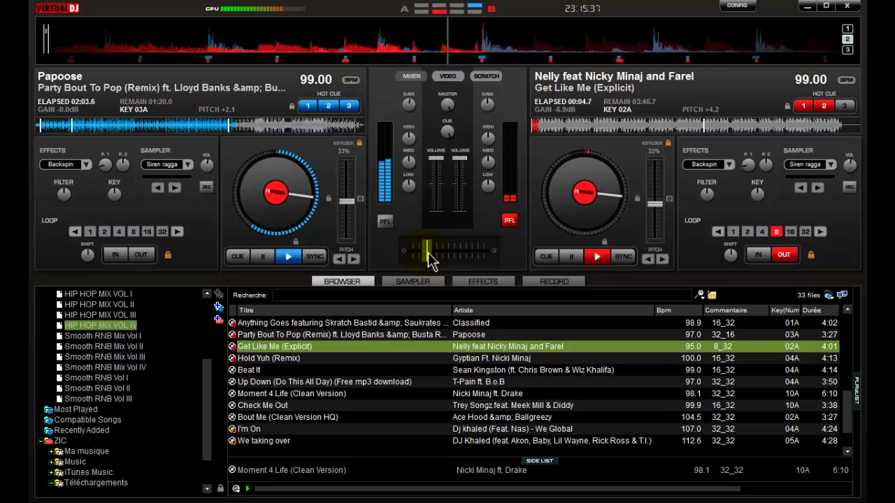
{"action": "left_click_drag", "start_coordinate": [430, 260], "coordinate": [496, 269]}
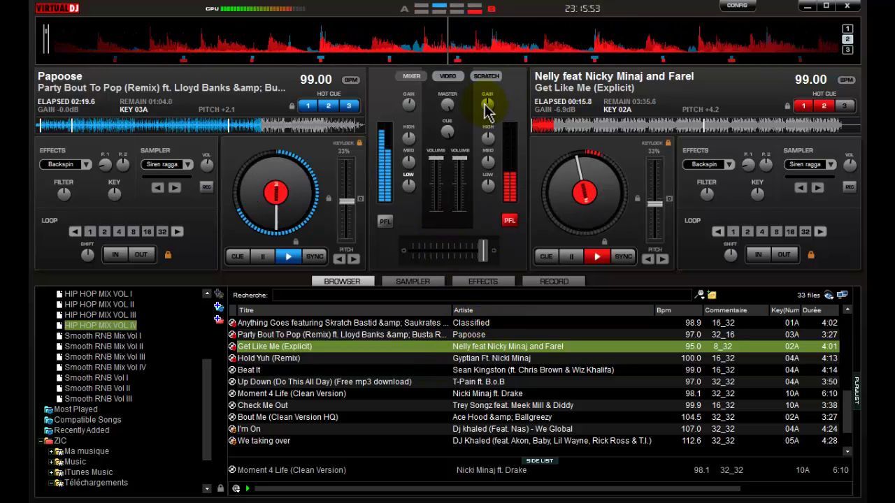
{"action": "left_click_drag", "start_coordinate": [487, 105], "coordinate": [495, 105]}
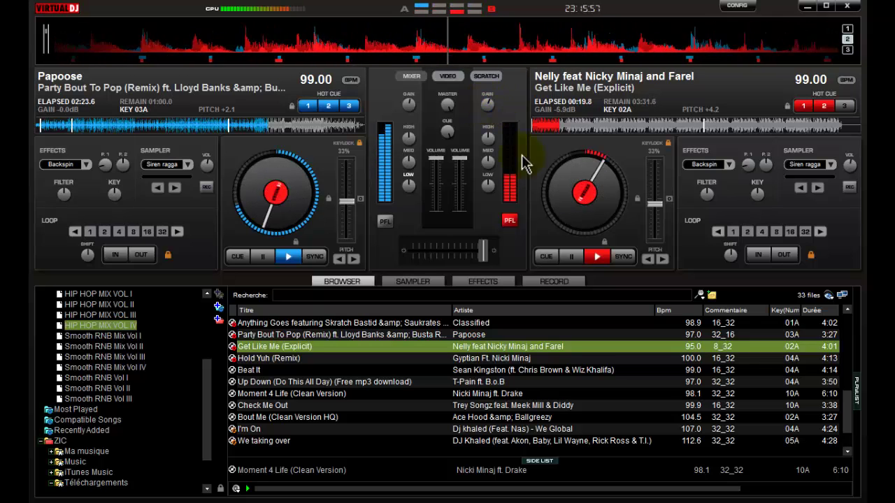
Load Hold Yuh (Remix) onto deck 1 with a 16-beat loop, synced to 99.00 BPM
{"action": "left_click", "coordinate": [433, 360]}
{"action": "left_click_drag", "start_coordinate": [434, 364], "coordinate": [302, 213]}
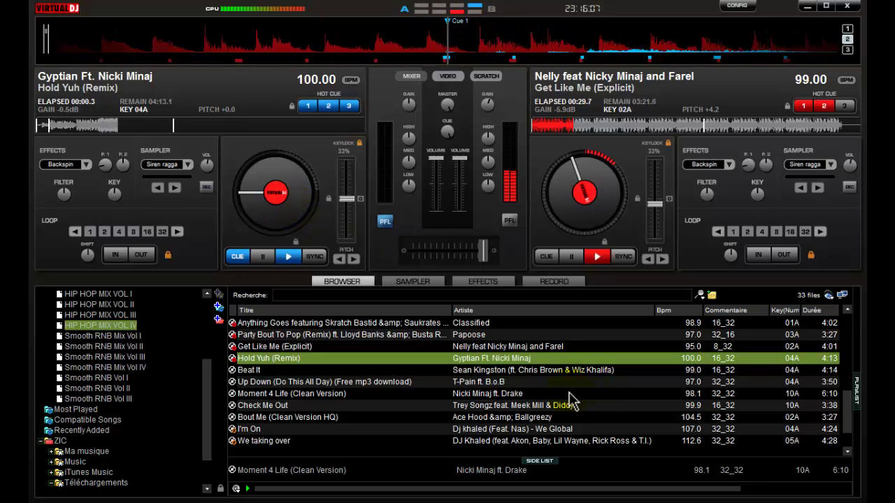
{"action": "key", "text": "l"}
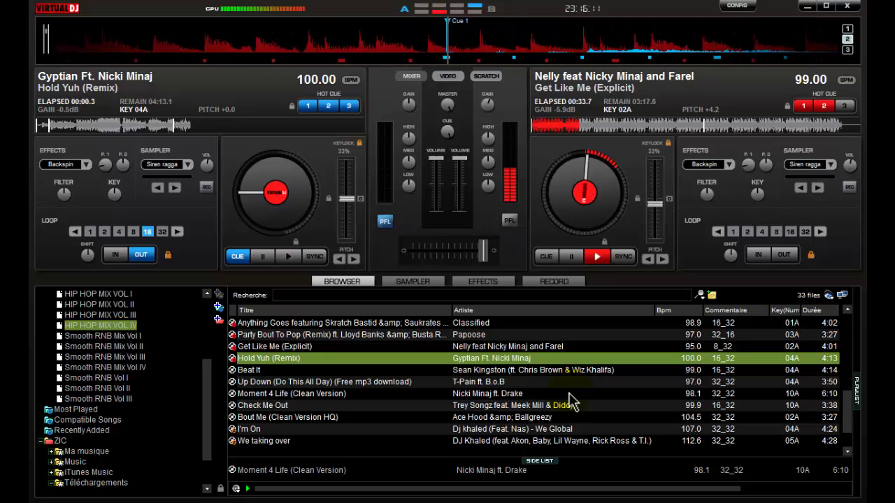
{"action": "left_click", "coordinate": [315, 257]}
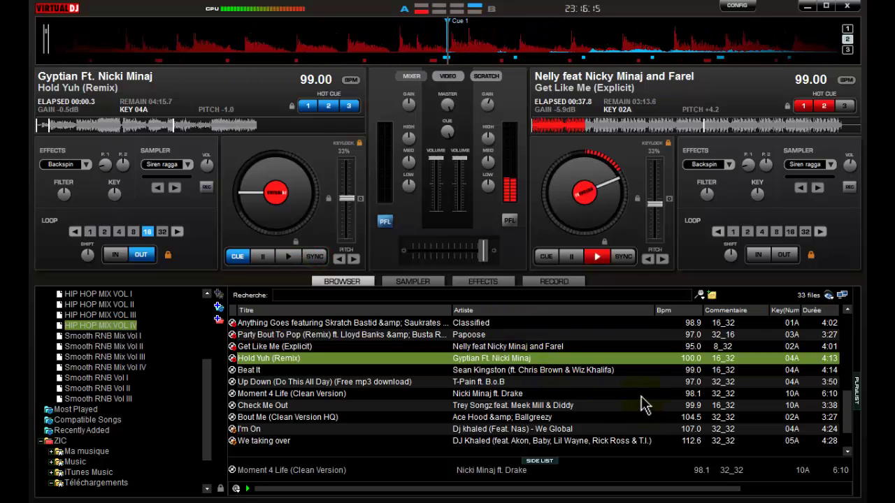
Reset Hold Yuh's pitch, sync Get Like Me to it at 100.00 BPM, and relaunch Hold Yuh from hot cue 1
{"action": "left_click", "coordinate": [361, 199]}
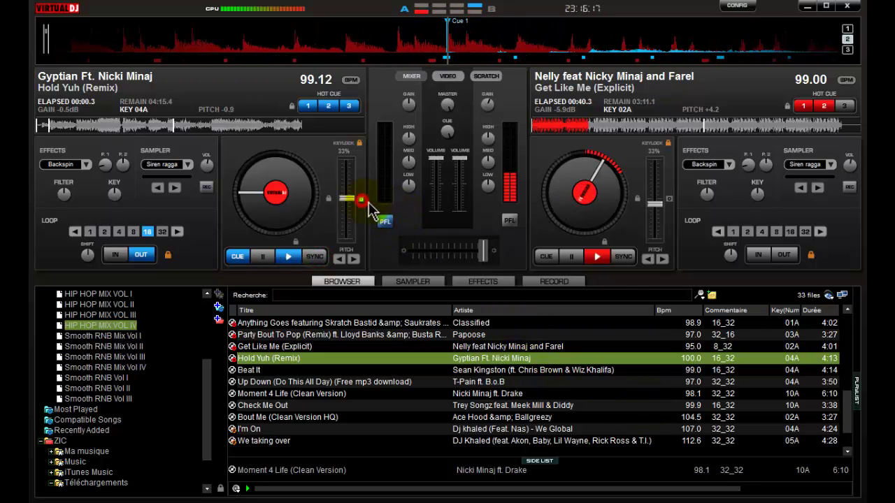
{"action": "left_click", "coordinate": [628, 258]}
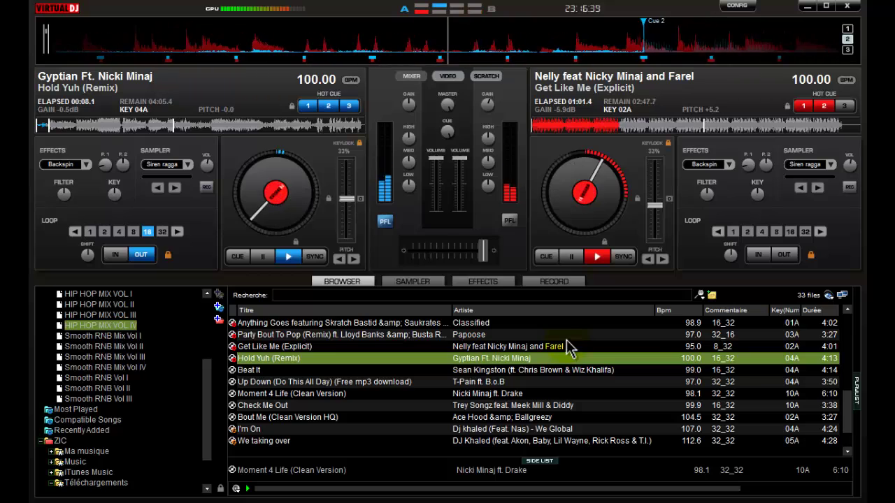
{"action": "key", "text": "1"}
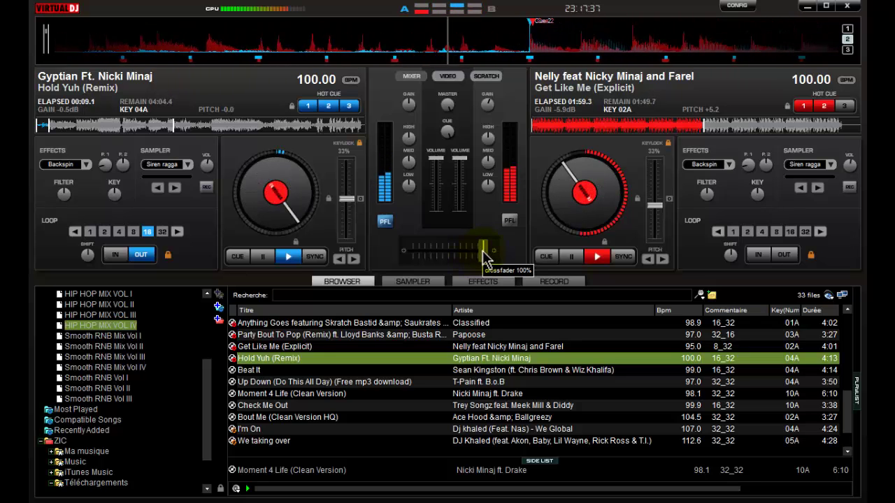
Crossfade gradually and fully from Get Like Me to Hold Yuh (Remix), releasing its 16-beat loop
{"action": "left_click_drag", "start_coordinate": [484, 255], "coordinate": [466, 257]}
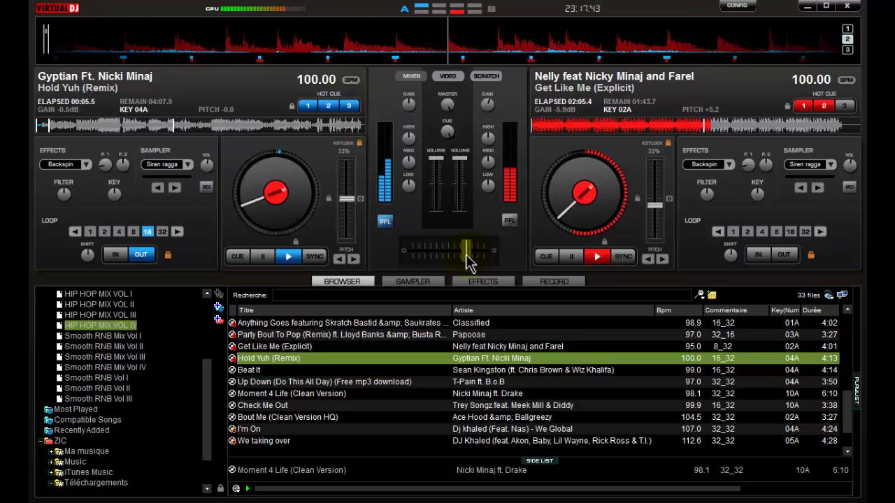
{"action": "left_click_drag", "start_coordinate": [466, 258], "coordinate": [455, 255]}
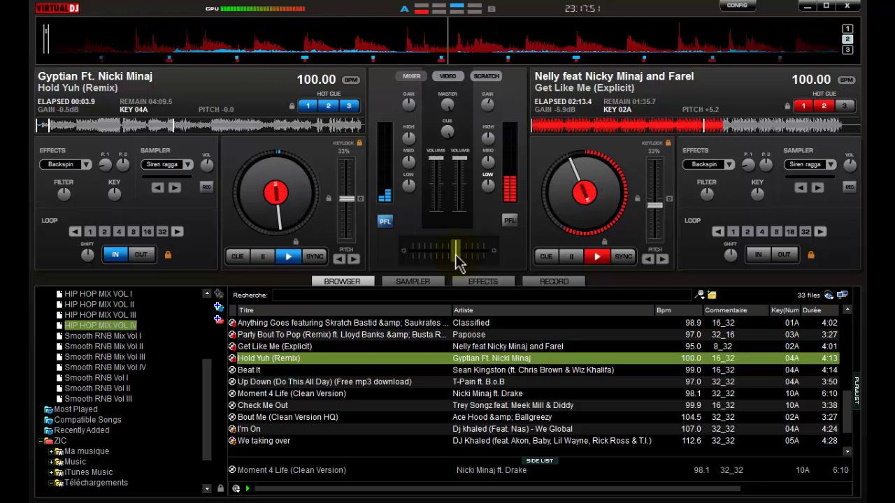
{"action": "left_click_drag", "start_coordinate": [455, 254], "coordinate": [413, 256]}
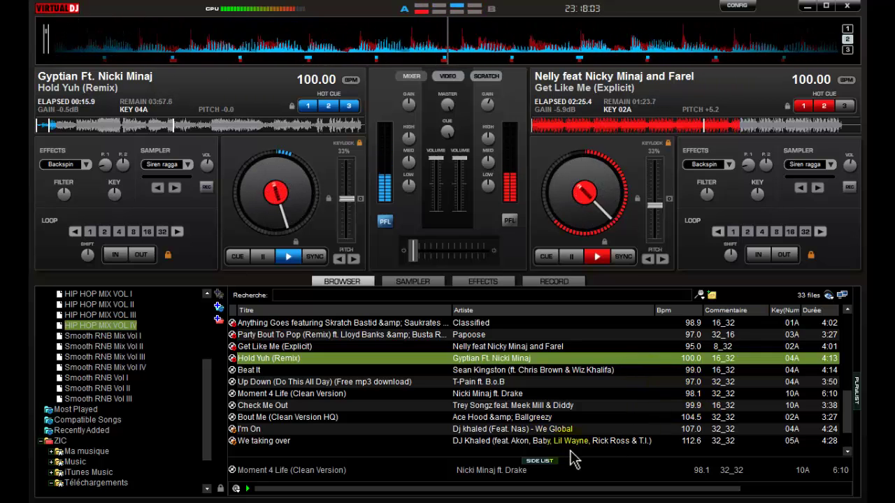
Load Beat It onto deck 2 synced to 100.00 BPM with a 16-beat loop, and raise its gain to 0.2 dB
{"action": "left_click", "coordinate": [420, 369]}
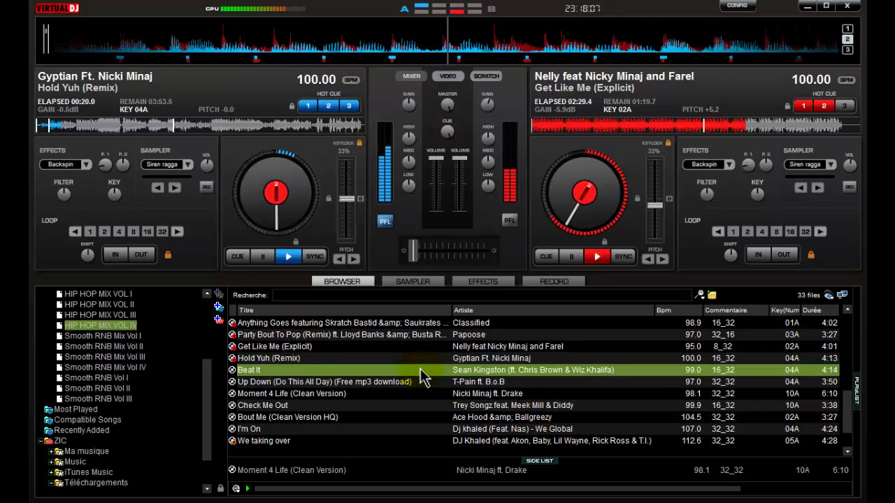
{"action": "left_click_drag", "start_coordinate": [420, 368], "coordinate": [631, 235]}
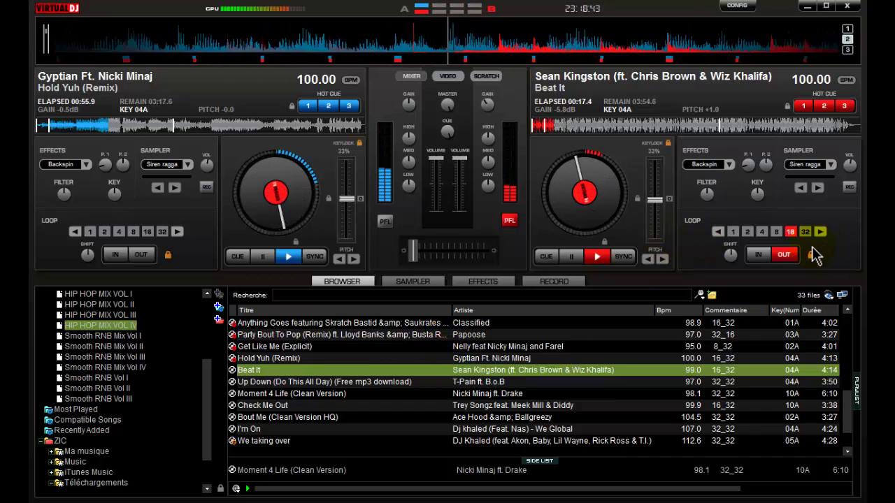
{"action": "left_click", "coordinate": [791, 255]}
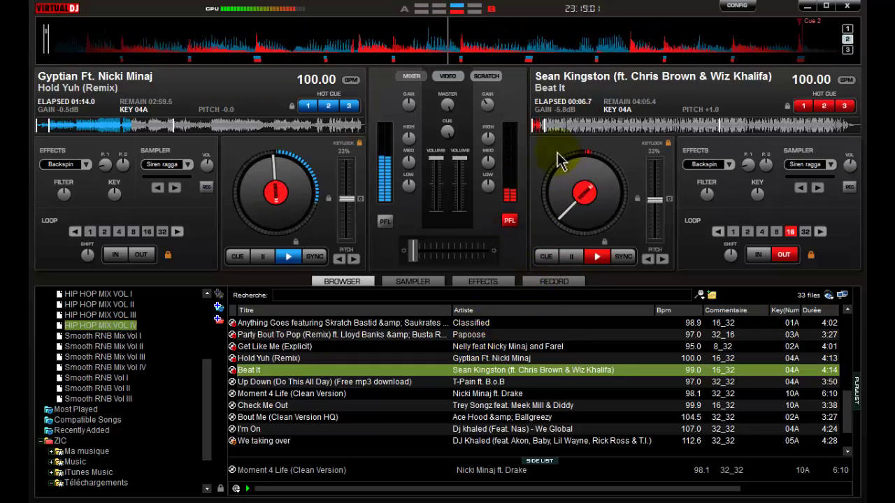
{"action": "scroll", "coordinate": [493, 117], "scroll_direction": "up", "scroll_amount": 3}
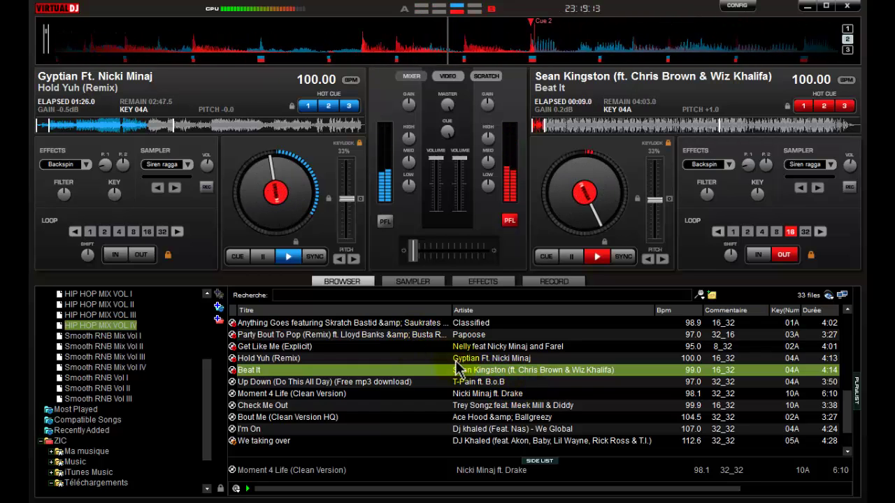
{"action": "double_click", "coordinate": [413, 370]}
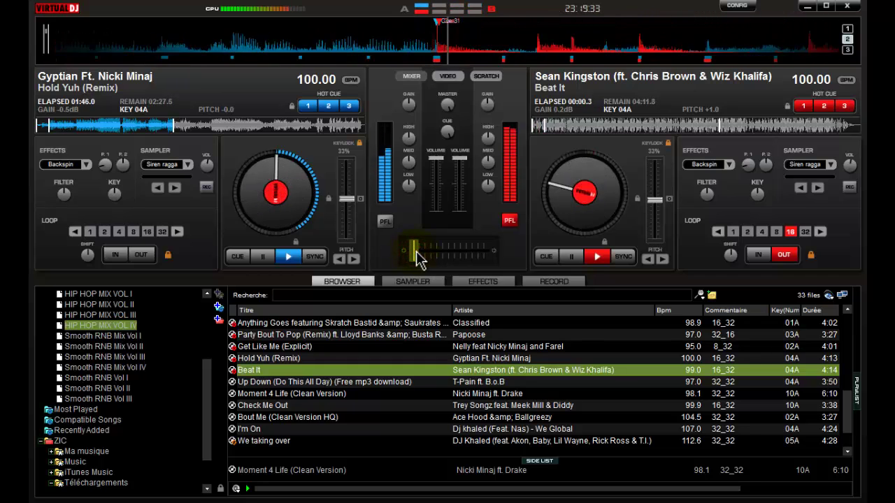
Crossfade gradually and fully from Hold Yuh (Remix) to Beat It, releasing its 16-beat loop
{"action": "left_click_drag", "start_coordinate": [412, 253], "coordinate": [434, 258]}
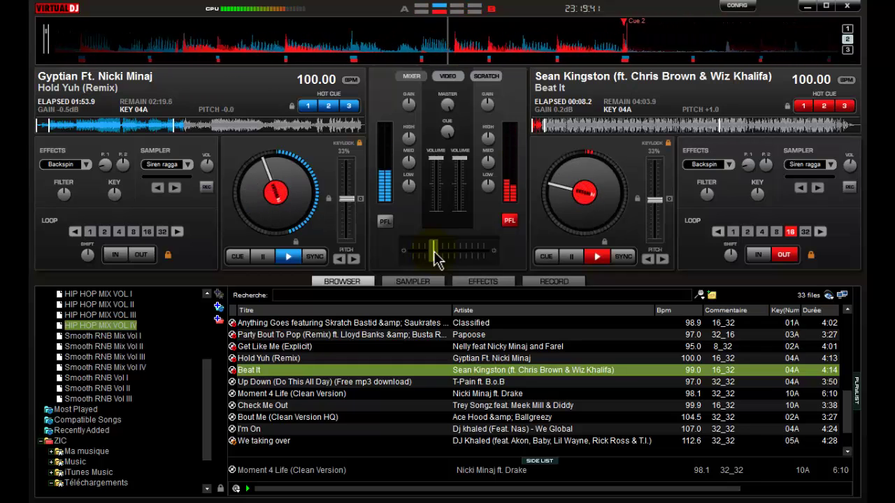
{"action": "left_click_drag", "start_coordinate": [433, 251], "coordinate": [430, 253]}
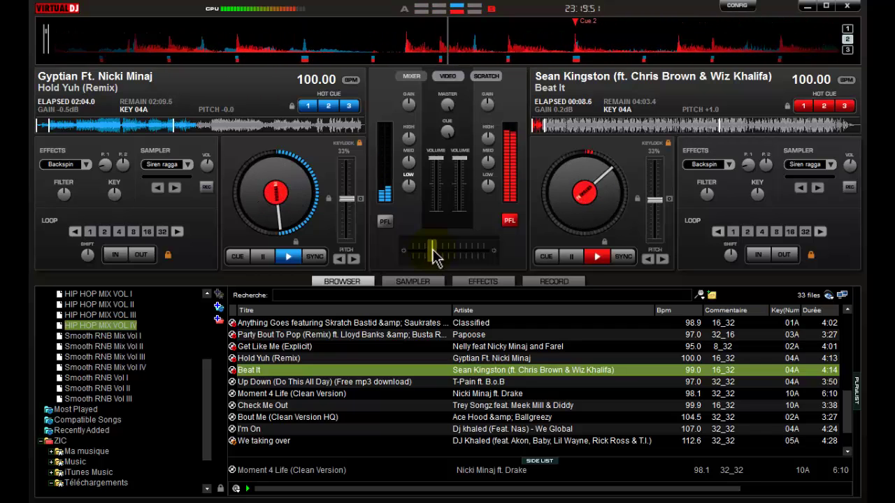
{"action": "left_click_drag", "start_coordinate": [432, 254], "coordinate": [481, 255]}
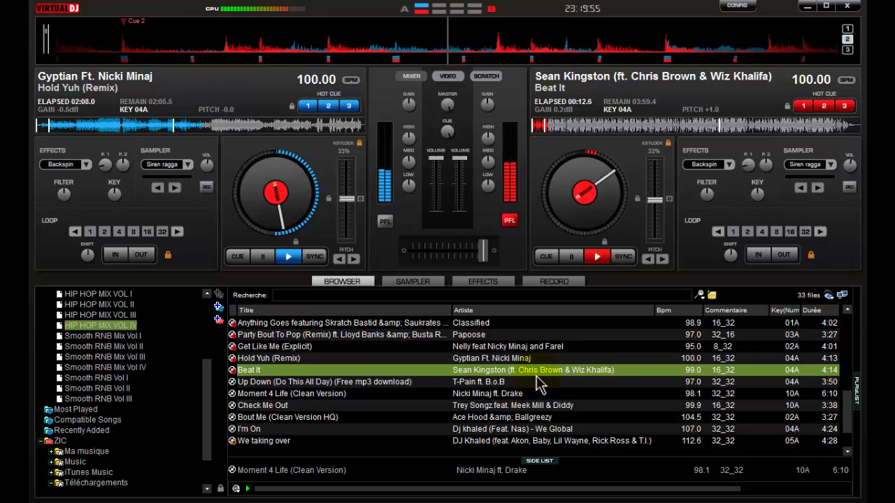
Load Up Down (Do This All Day) onto deck 1 with a 32-beat loop synced to 100.00 BPM and start it
{"action": "scroll", "coordinate": [542, 383], "scroll_direction": "down", "scroll_amount": 1}
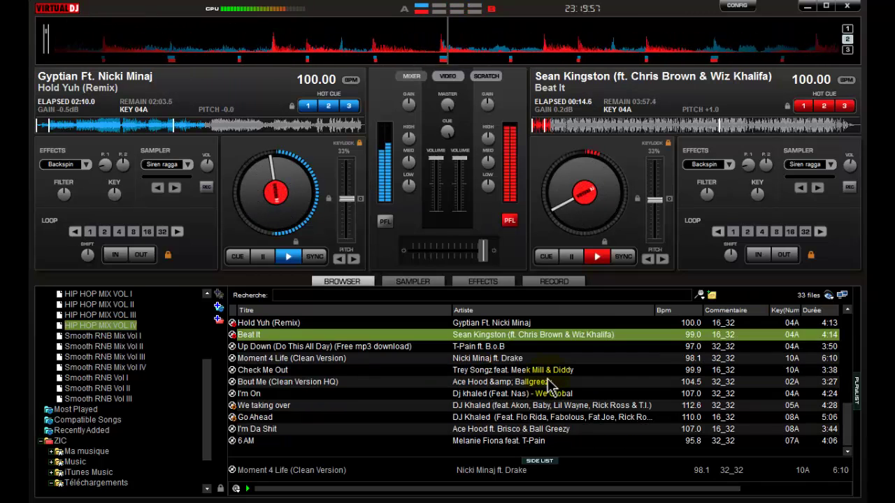
{"action": "left_click", "coordinate": [420, 346]}
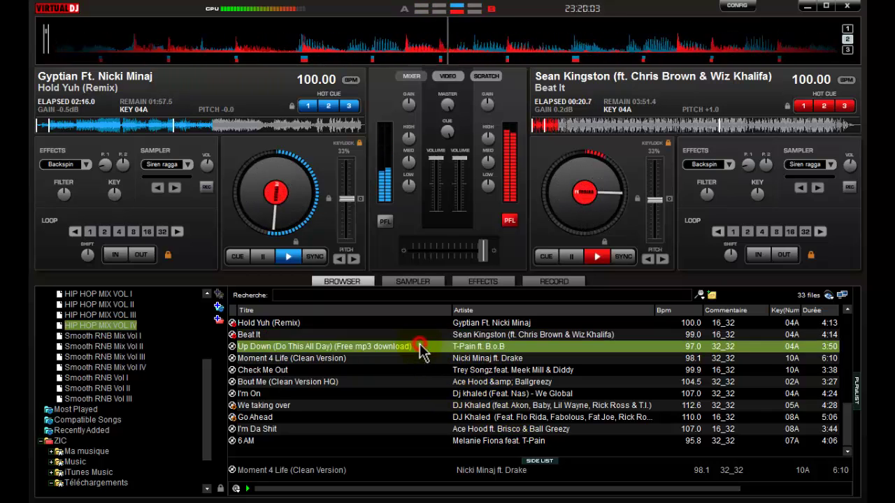
{"action": "left_click_drag", "start_coordinate": [420, 346], "coordinate": [224, 212]}
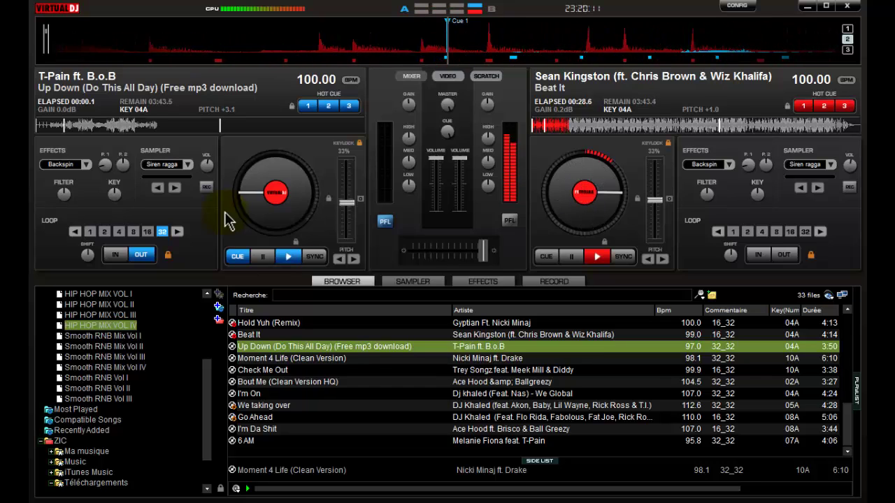
{"action": "key", "text": "space"}
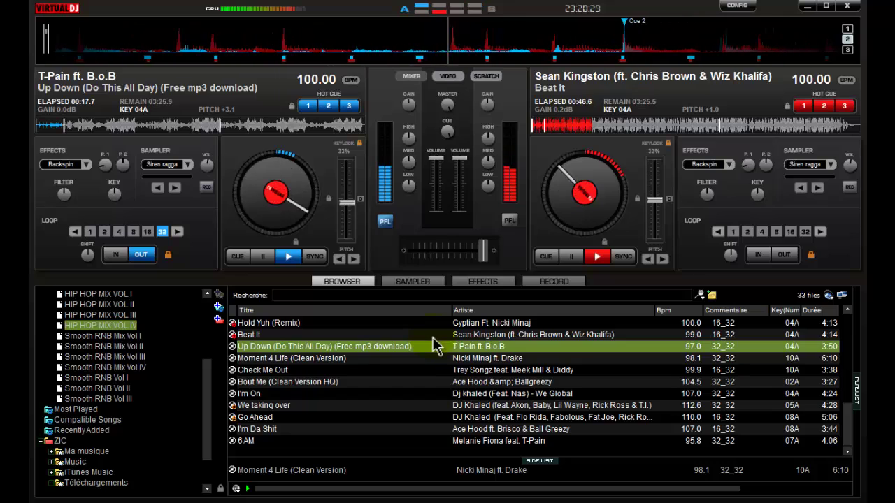
Relaunch Up Down from hot cue 1 repeatedly to line it up with Beat It, and set deck 1's gain to 0.9 dB
{"action": "key", "text": "Home"}
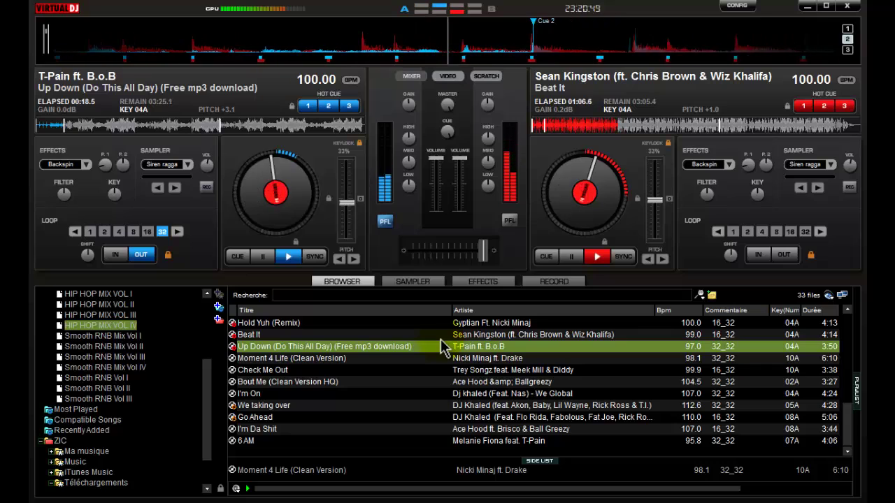
{"action": "double_click", "coordinate": [441, 347]}
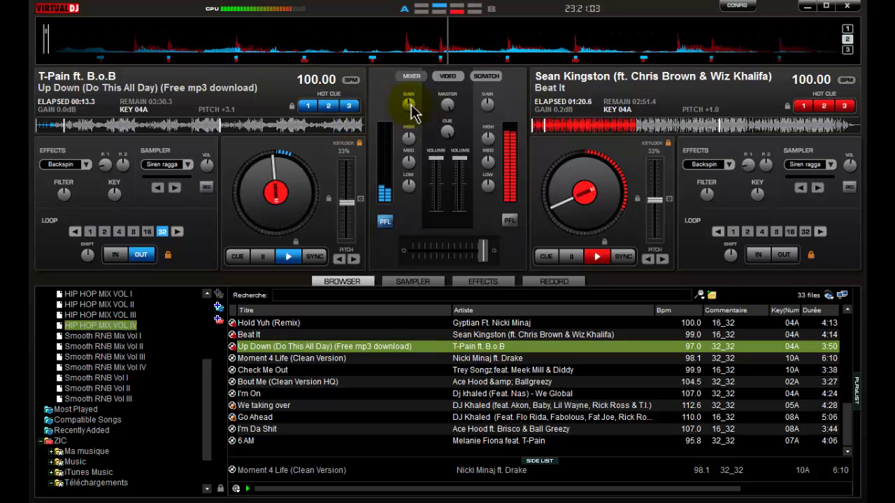
{"action": "scroll", "coordinate": [410, 106], "scroll_direction": "down", "scroll_amount": 1}
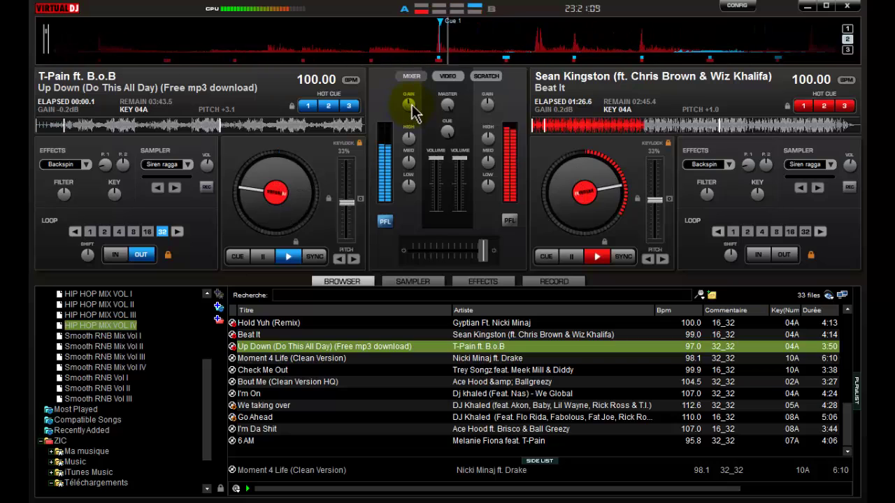
{"action": "scroll", "coordinate": [411, 106], "scroll_direction": "up", "scroll_amount": 5}
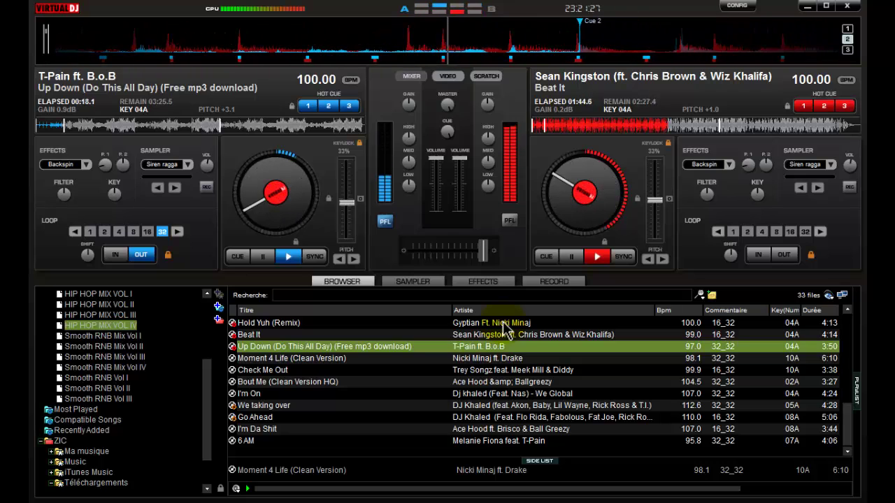
{"action": "key", "text": "1"}
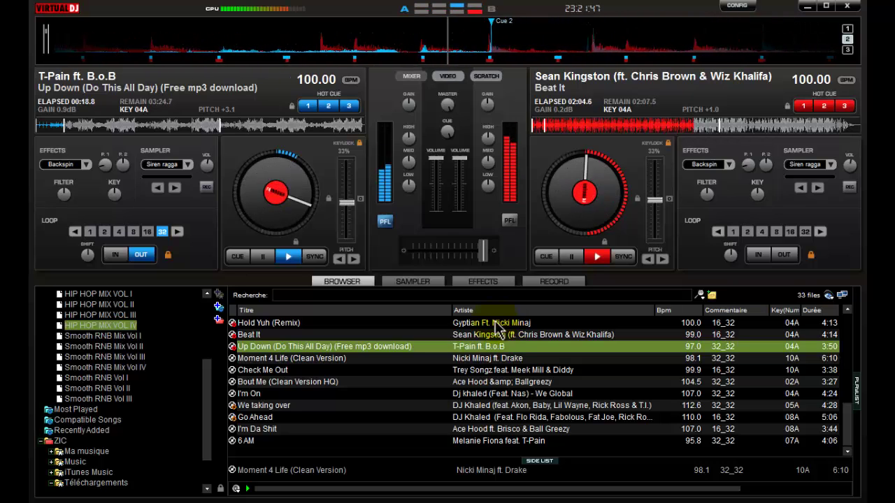
{"action": "key", "text": "1"}
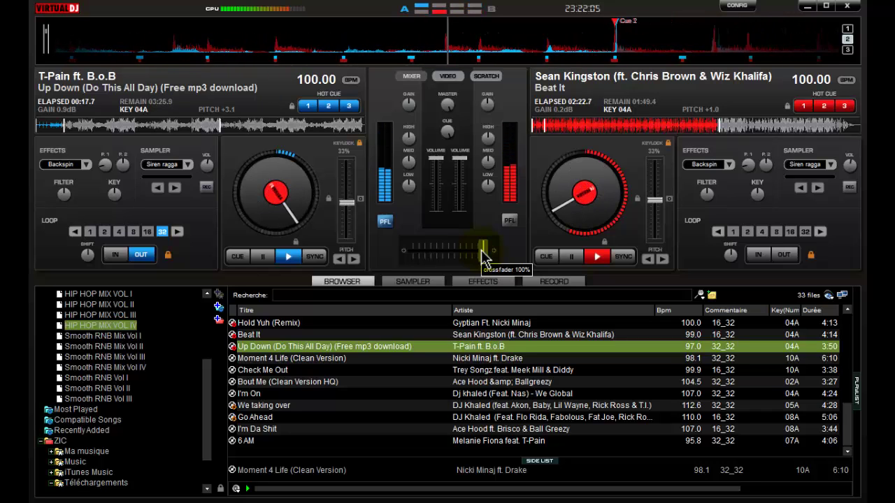
Crossfade gradually and fully from Beat It to Up Down (Do This All Day), releasing the 32-beat loop on Up Down
{"action": "left_click_drag", "start_coordinate": [483, 258], "coordinate": [453, 259]}
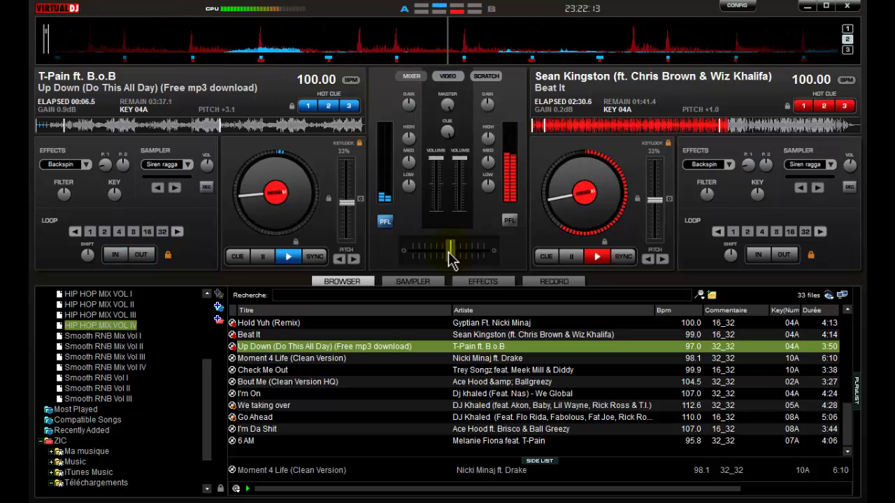
{"action": "left_click_drag", "start_coordinate": [450, 253], "coordinate": [447, 253]}
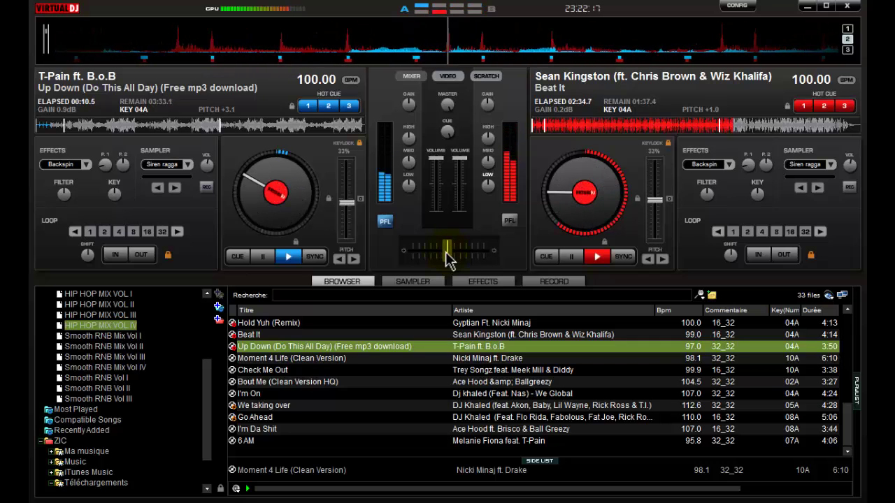
{"action": "left_click_drag", "start_coordinate": [445, 252], "coordinate": [447, 251]}
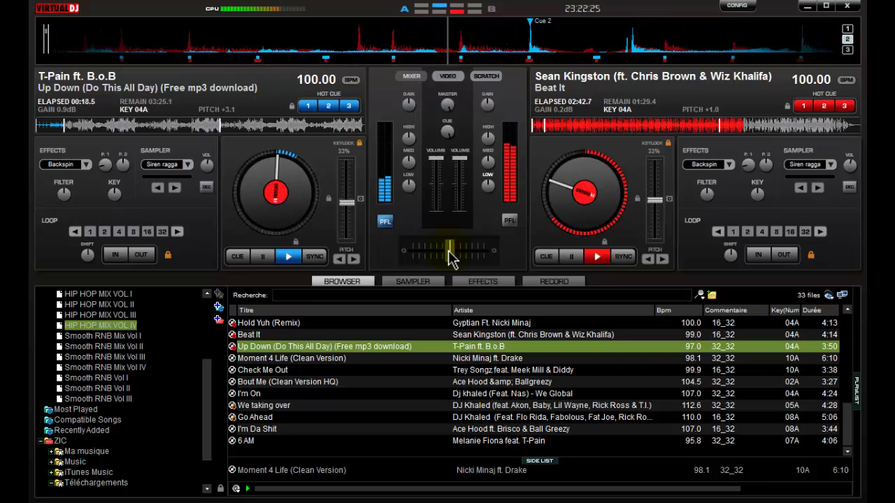
{"action": "left_click_drag", "start_coordinate": [451, 250], "coordinate": [413, 250]}
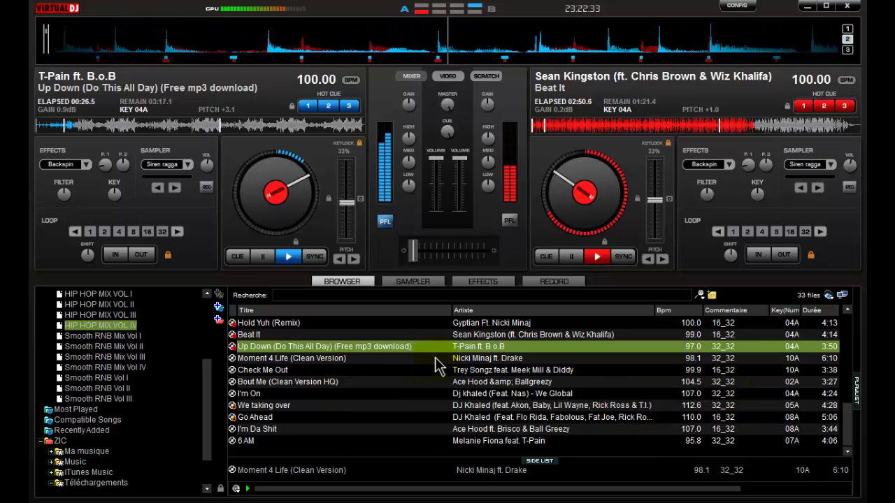
Load Moment 4 Life onto deck 2 with a 32-beat loop synced to 100.00 BPM, and crossfade gradually to it from Up Down, releasing the loop
{"action": "left_click_drag", "start_coordinate": [433, 360], "coordinate": [661, 207]}
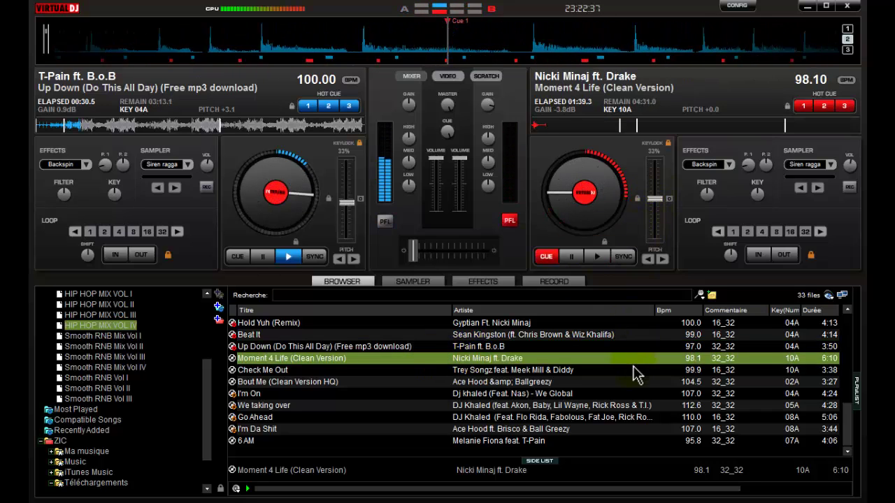
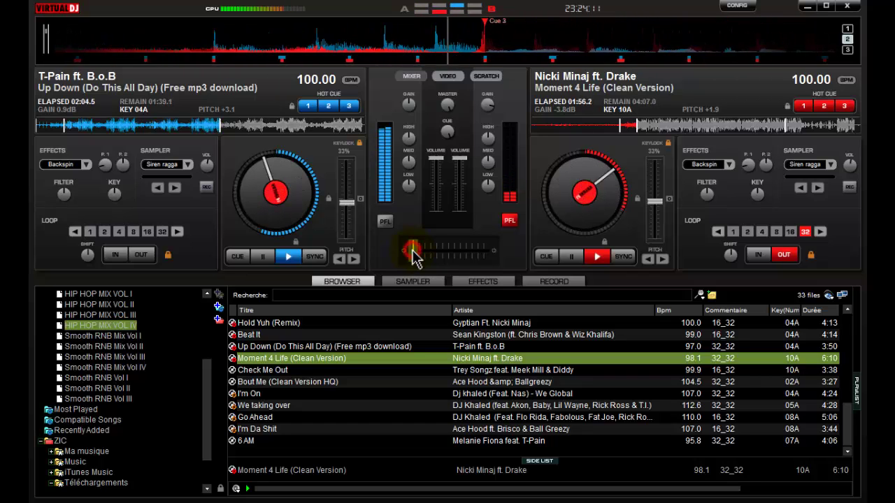
{"action": "left_click_drag", "start_coordinate": [417, 252], "coordinate": [445, 246]}
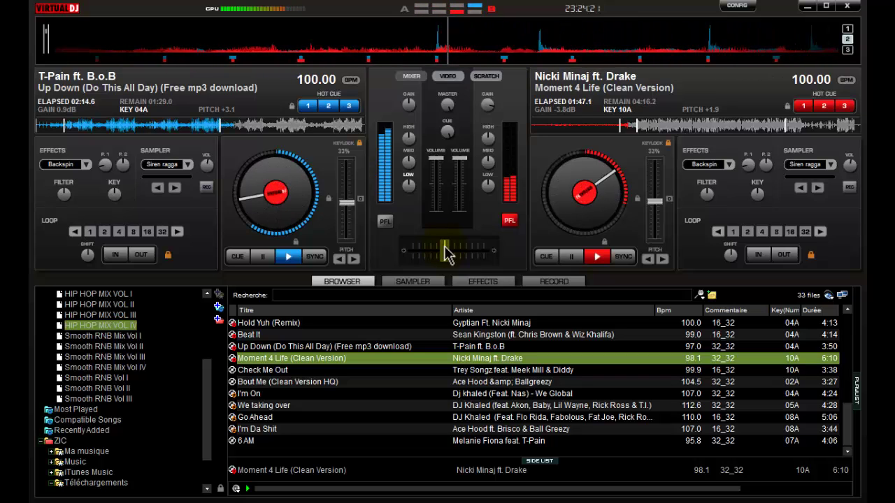
{"action": "left_click_drag", "start_coordinate": [446, 246], "coordinate": [447, 246]}
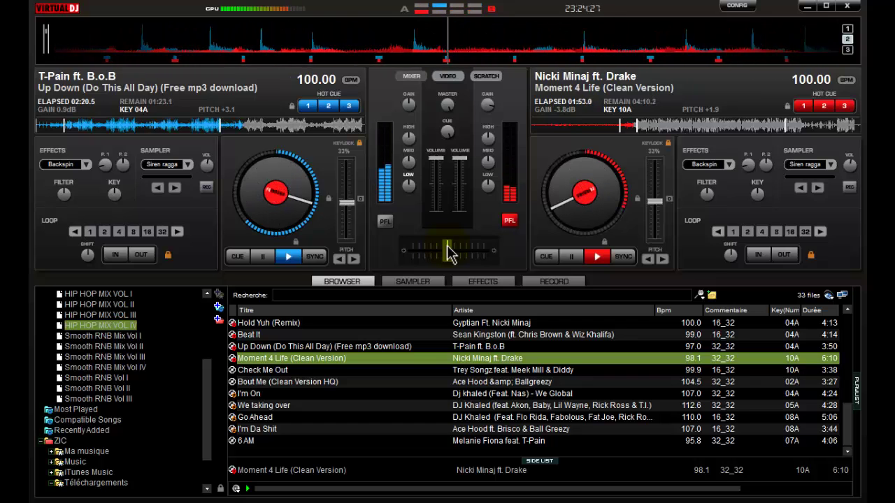
{"action": "left_click_drag", "start_coordinate": [448, 252], "coordinate": [498, 266]}
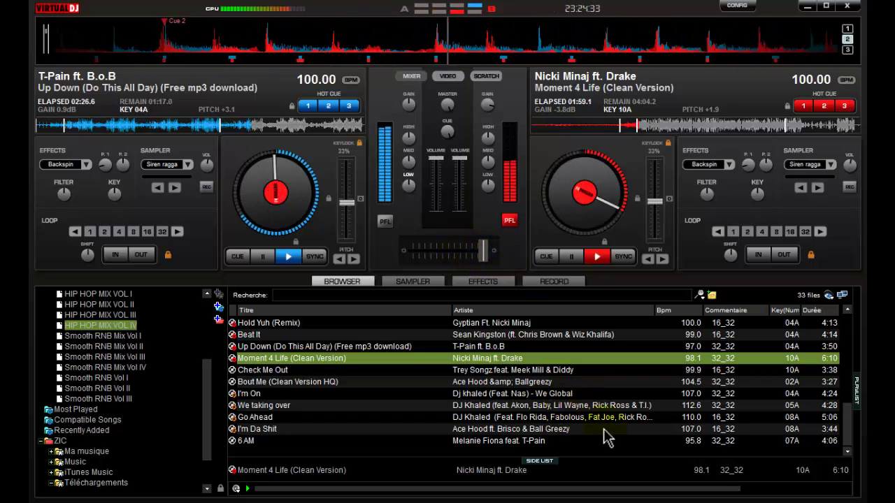
Load Check Me Out onto deck 1 with a 16-beat loop synced to 100.00 BPM and start it
{"action": "left_click", "coordinate": [435, 370]}
{"action": "left_click_drag", "start_coordinate": [318, 216], "coordinate": [322, 207]}
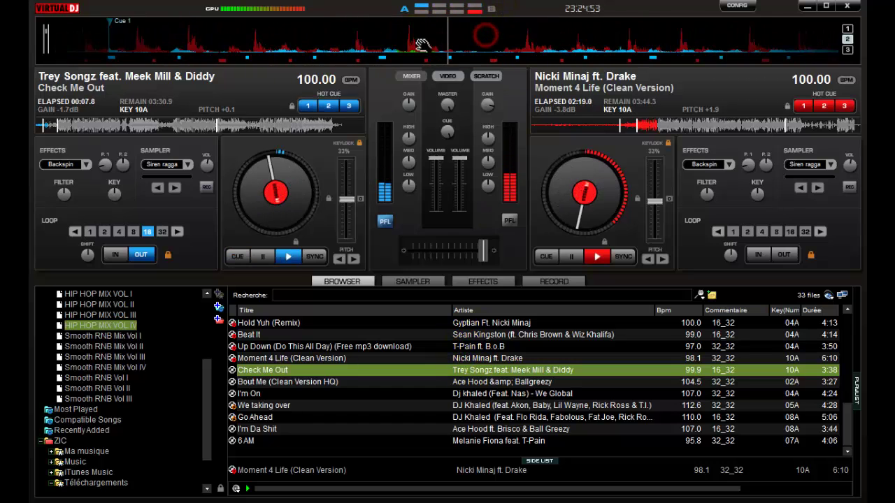
{"action": "left_click", "coordinate": [621, 205]}
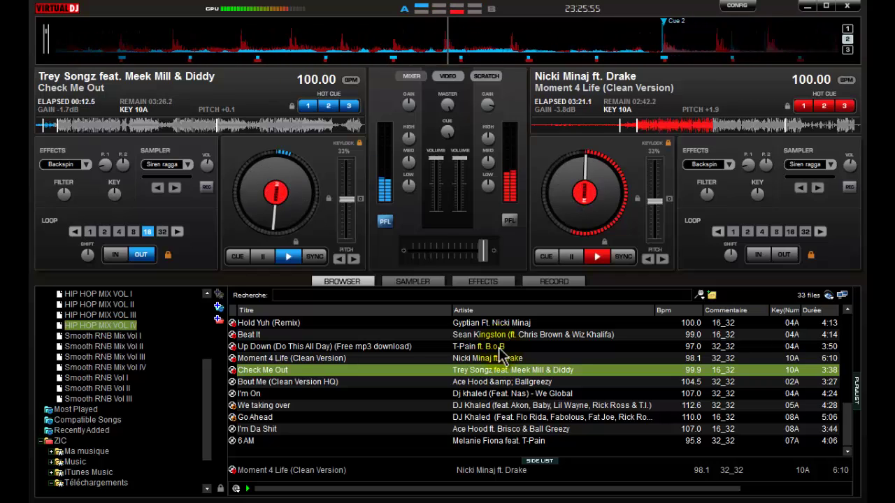
Relaunch Check Me Out from hot cue 1 to line it up with Moment 4 Life, and crossfade fully to it, releasing its loop
{"action": "key", "text": "1"}
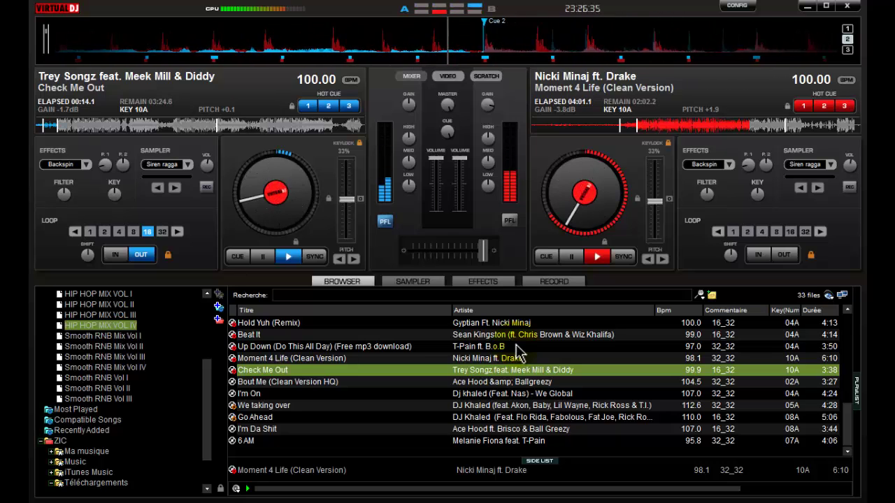
{"action": "key", "text": "1"}
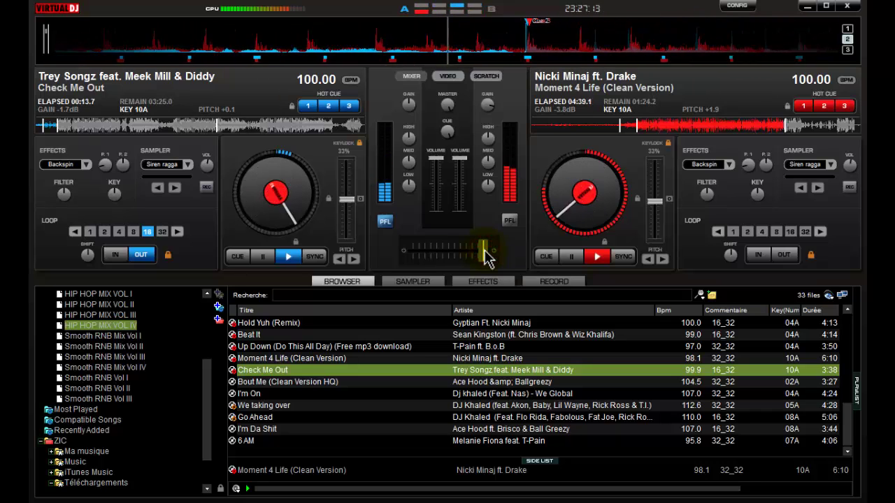
{"action": "left_click_drag", "start_coordinate": [487, 258], "coordinate": [459, 257]}
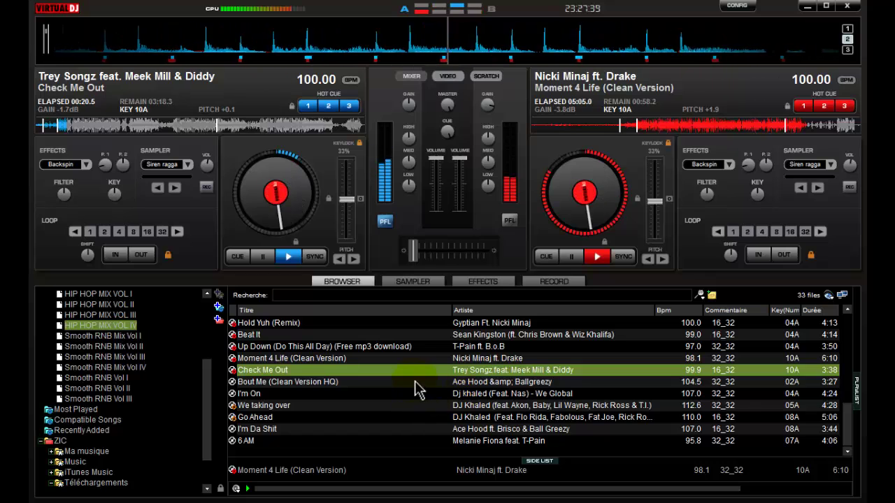
Load Bout Me onto deck 2 at 102.43 BPM with a 32-beat loop, sync Check Me Out to that tempo, and start Bout Me
{"action": "left_click_drag", "start_coordinate": [416, 385], "coordinate": [674, 195]}
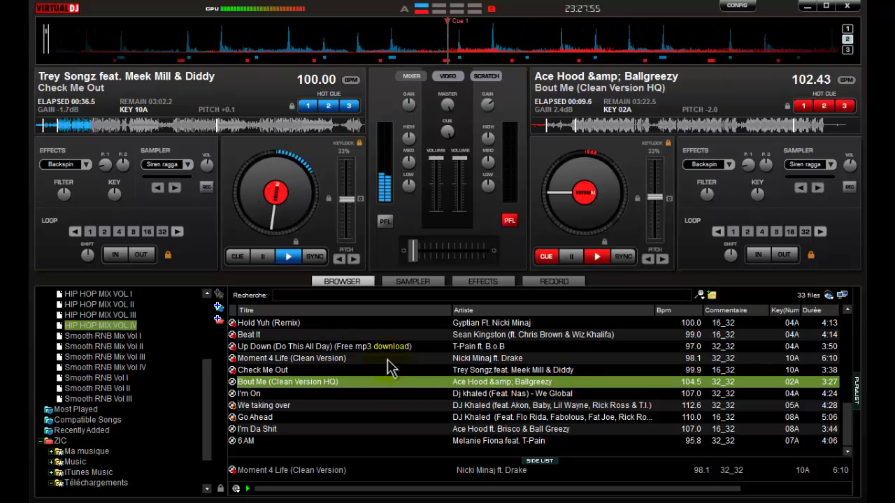
{"action": "left_click", "coordinate": [315, 257]}
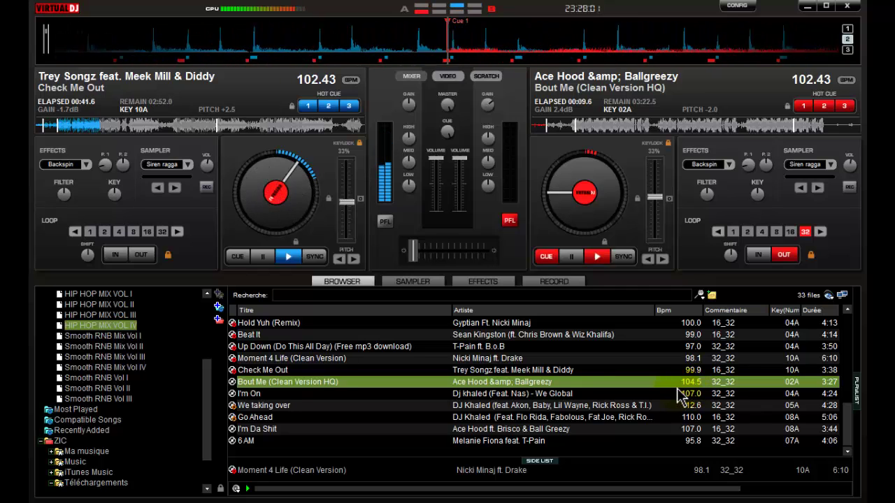
{"action": "key", "text": "space"}
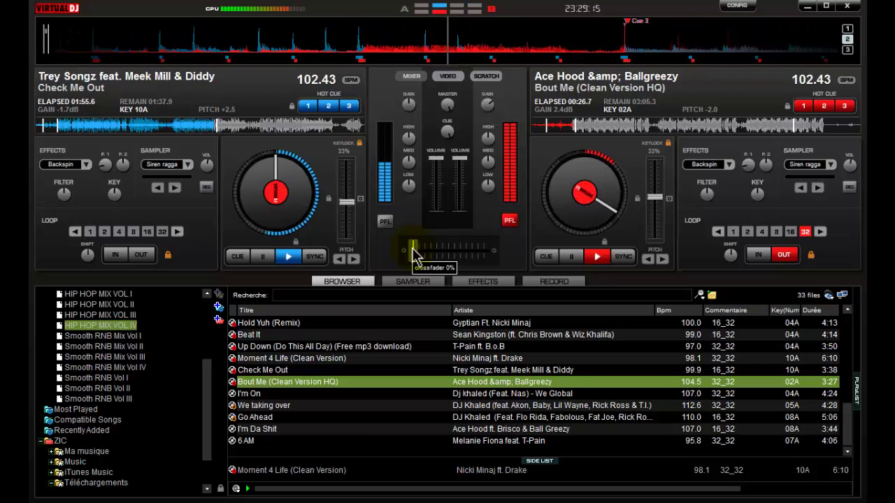
Crossfade gradually and fully from Check Me Out to Bout Me (Clean Version HQ), releasing its 32-beat loop
{"action": "left_click_drag", "start_coordinate": [417, 256], "coordinate": [435, 247]}
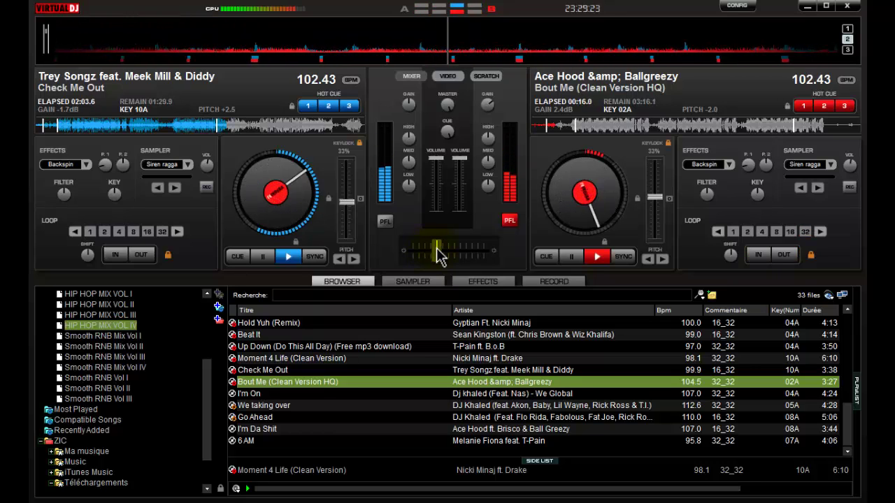
{"action": "left_click_drag", "start_coordinate": [438, 255], "coordinate": [443, 258]}
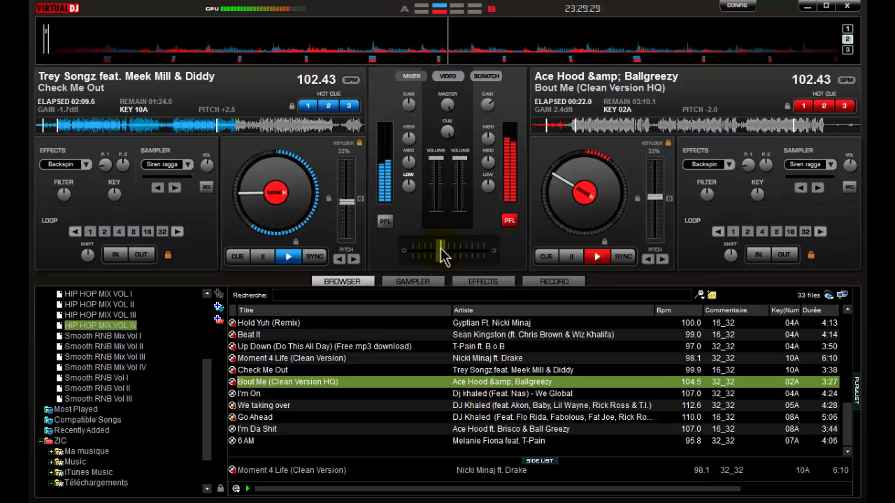
{"action": "left_click_drag", "start_coordinate": [442, 252], "coordinate": [481, 256]}
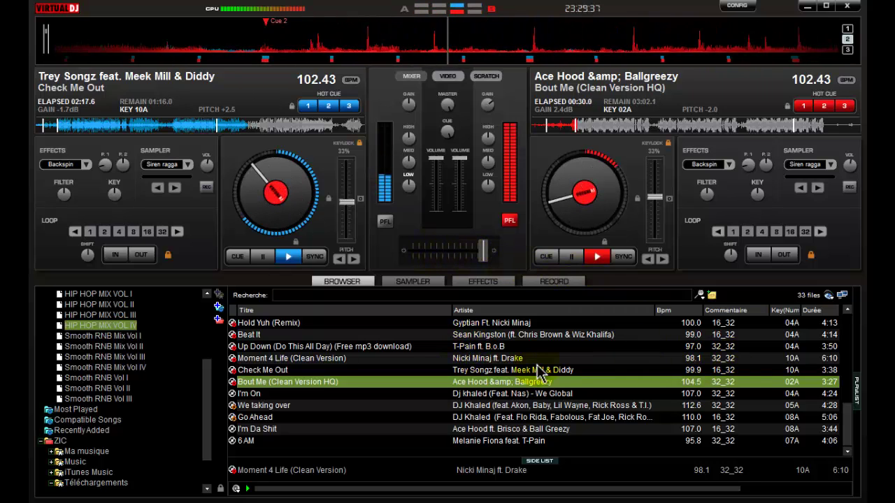
Load I'm On onto deck 1 at 104.88 BPM, sync Bout Me to that tempo, and start I'm On with a 32-beat loop
{"action": "left_click", "coordinate": [408, 395]}
{"action": "left_click_drag", "start_coordinate": [411, 401], "coordinate": [232, 201]}
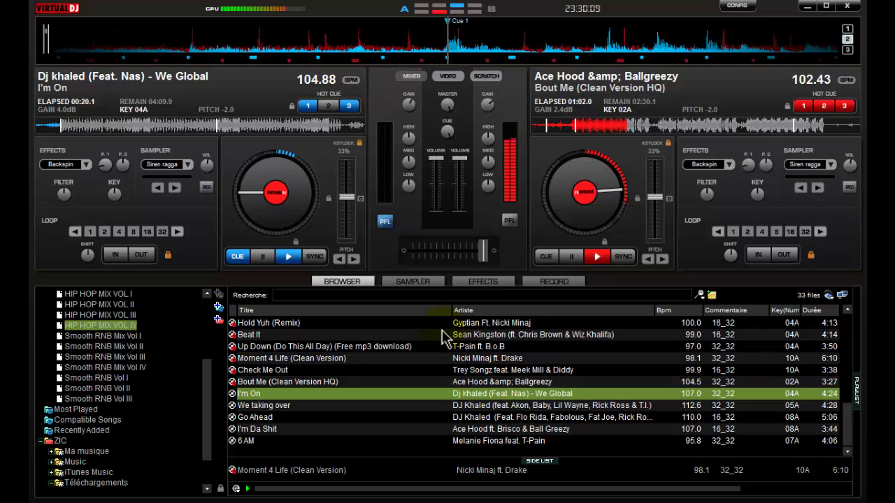
{"action": "left_click", "coordinate": [621, 257]}
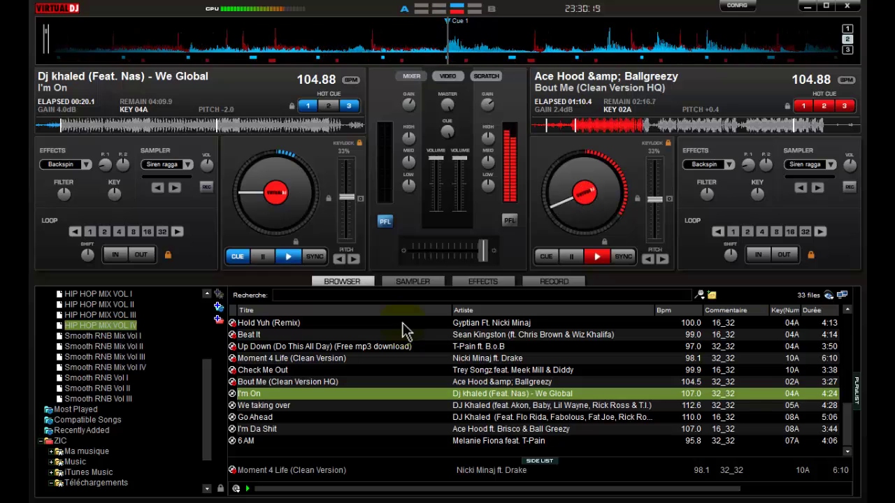
{"action": "key", "text": "l"}
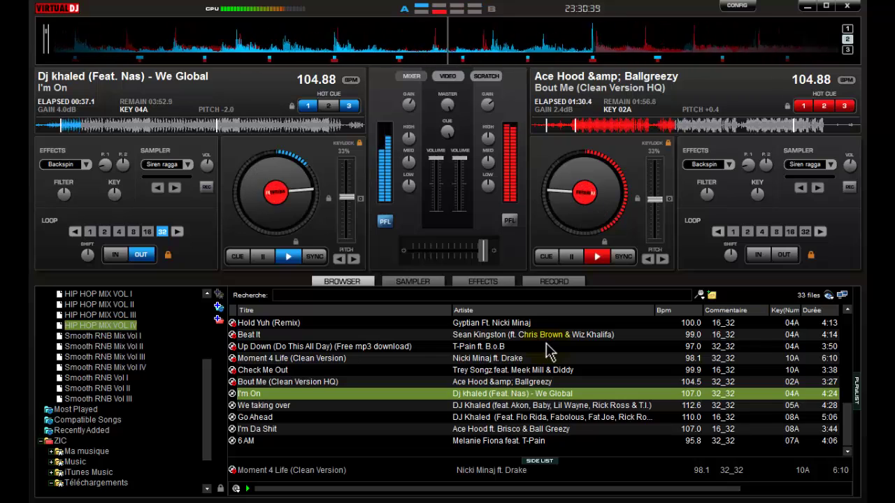
Relaunch I'm On repeatedly from hot cue 1 to line it up with Bout Me, and crossfade fully to it, releasing its loop
{"action": "key", "text": "1"}
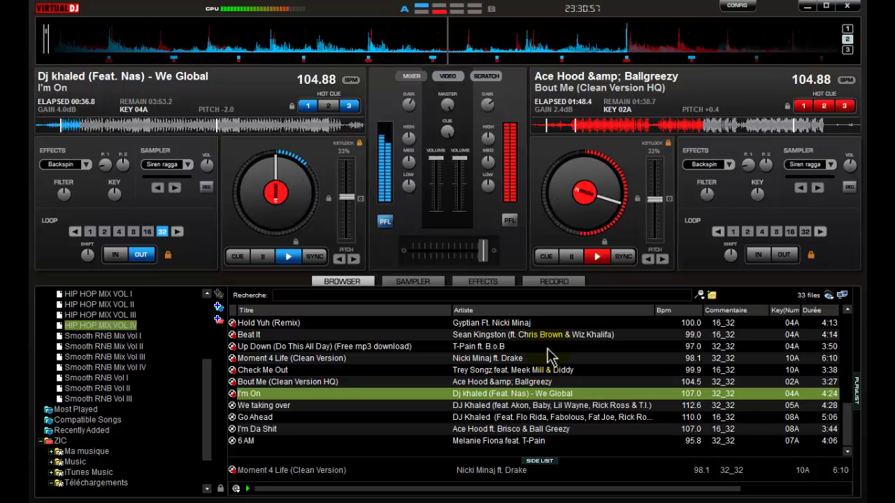
{"action": "key", "text": "1"}
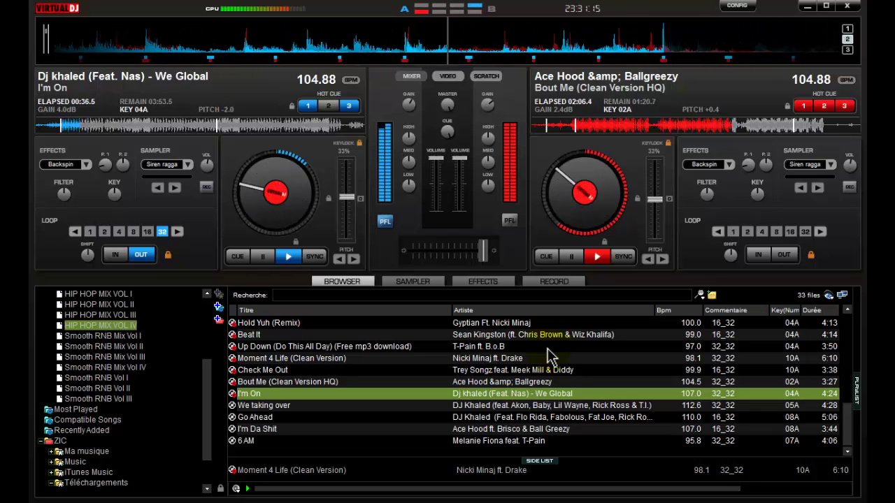
{"action": "key", "text": "1"}
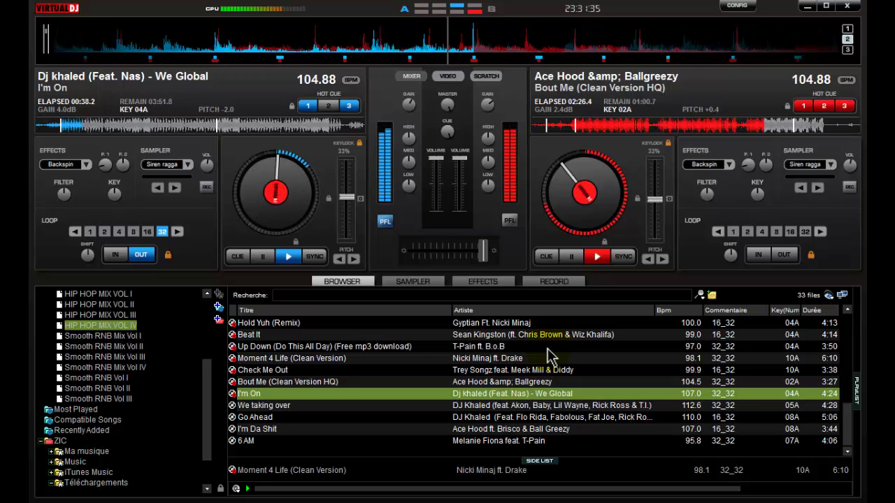
{"action": "key", "text": "1"}
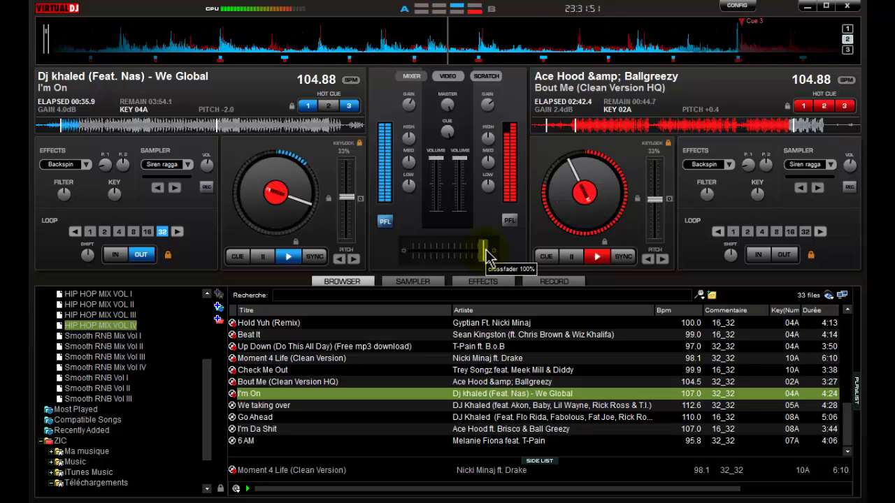
{"action": "left_click_drag", "start_coordinate": [487, 257], "coordinate": [414, 261]}
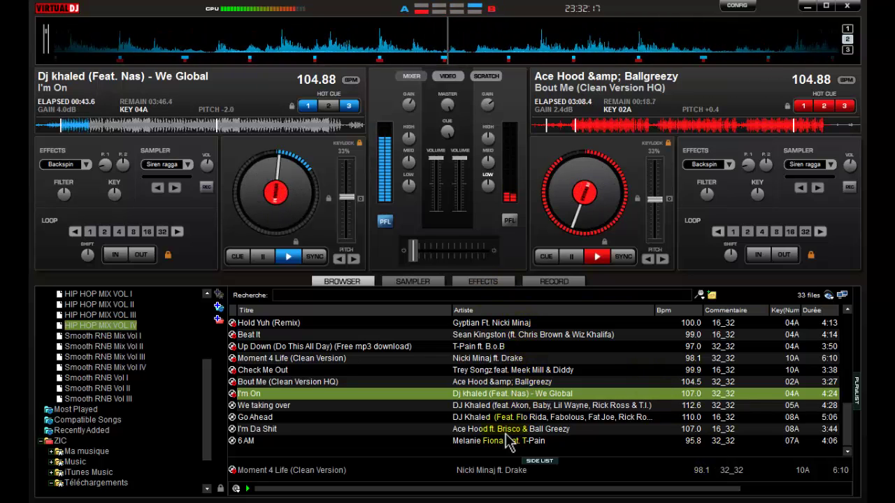
Load We taking over onto deck 2 at 106.66 BPM with a 32-beat loop, sync I'm On to that tempo, and start We taking over
{"action": "left_click", "coordinate": [440, 405]}
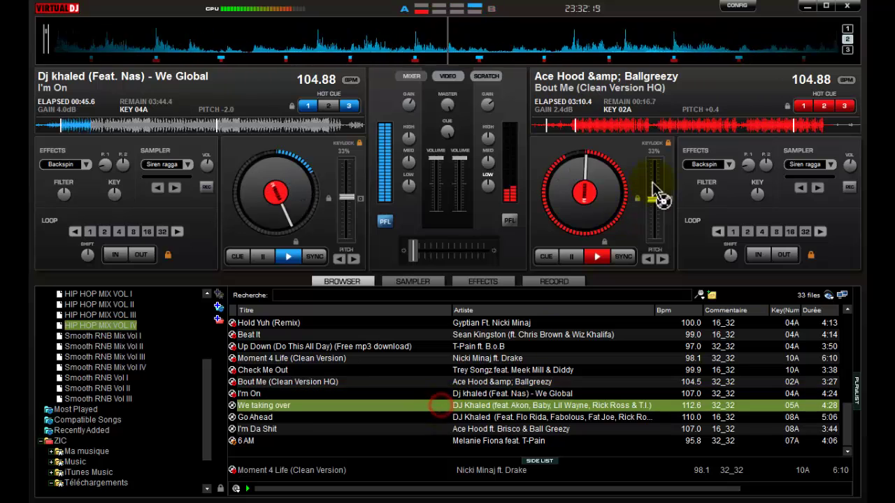
{"action": "left_click_drag", "start_coordinate": [657, 196], "coordinate": [655, 195]}
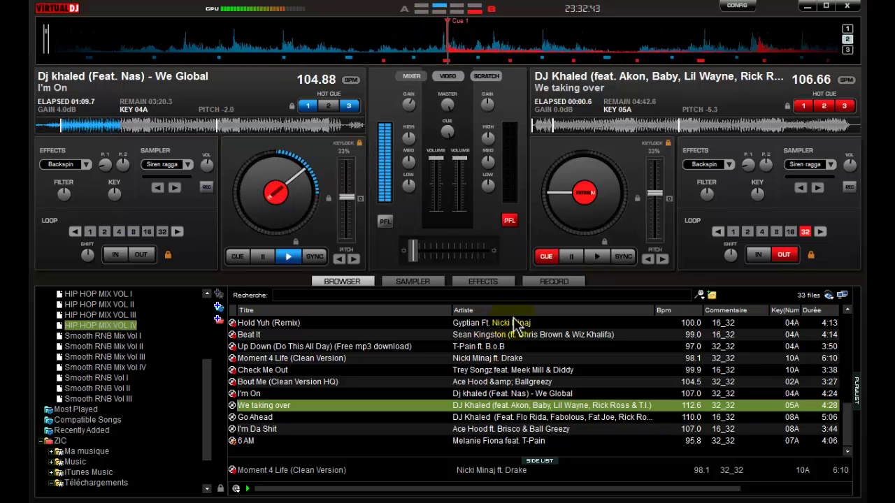
{"action": "left_click", "coordinate": [323, 257]}
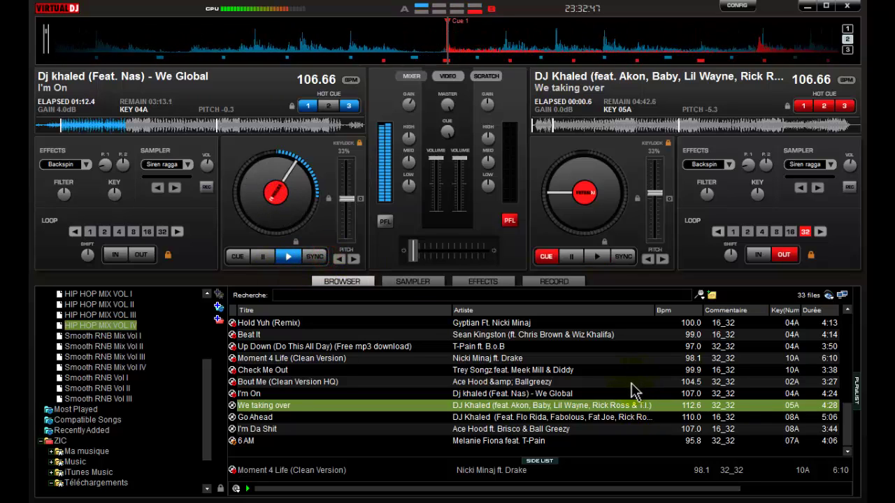
{"action": "key", "text": "space"}
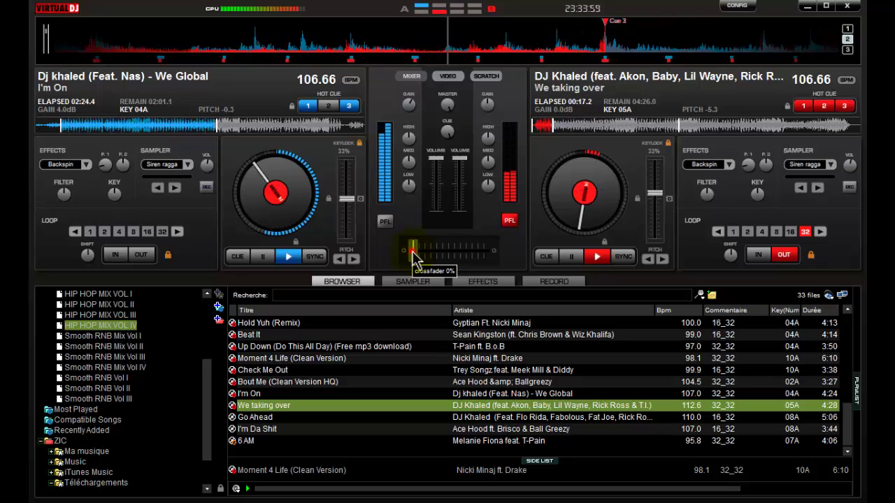
Crossfade in two stages from I'm On fully to We taking over, releasing its 32-beat loop
{"action": "left_click_drag", "start_coordinate": [414, 257], "coordinate": [448, 259]}
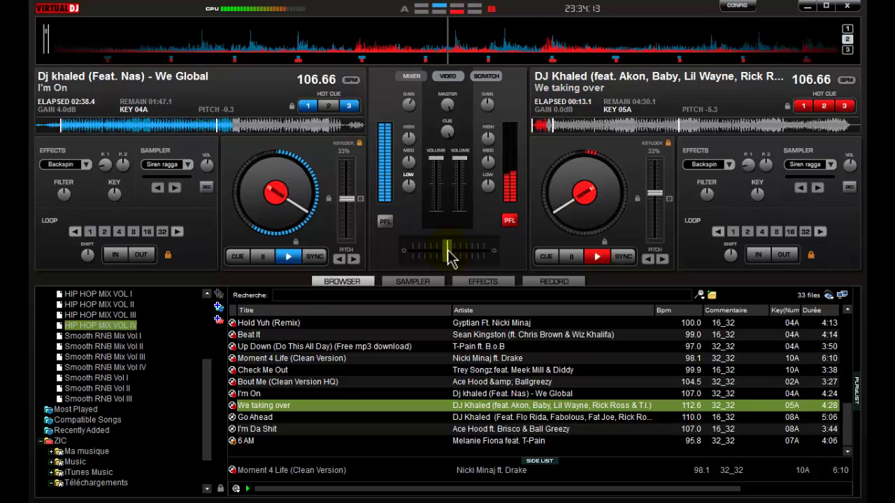
{"action": "left_click_drag", "start_coordinate": [451, 258], "coordinate": [497, 260]}
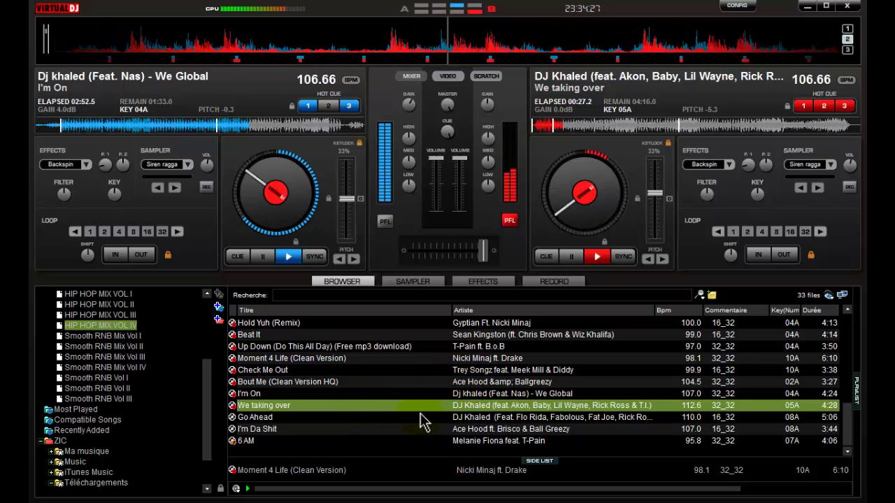
Load Go Ahead onto deck 1 at 107.82 BPM, sync We taking over to that tempo, and start Go Ahead with a 16-beat loop
{"action": "left_click_drag", "start_coordinate": [420, 417], "coordinate": [262, 190]}
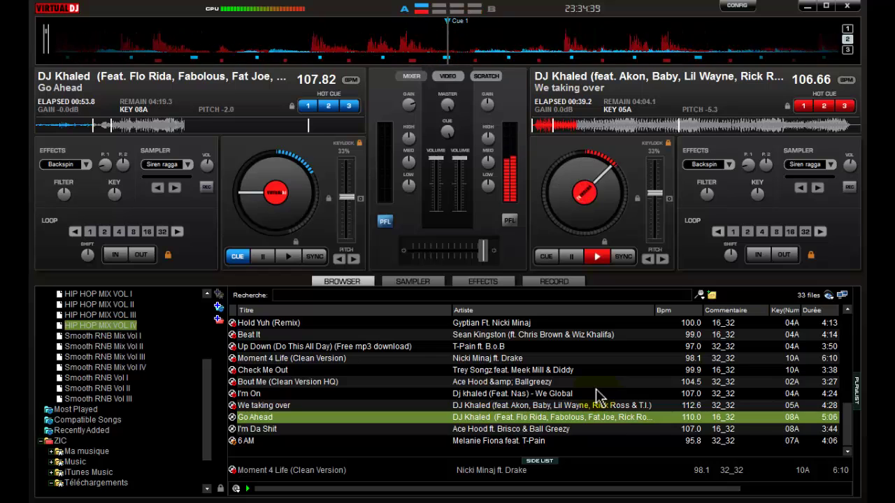
{"action": "key", "text": "space"}
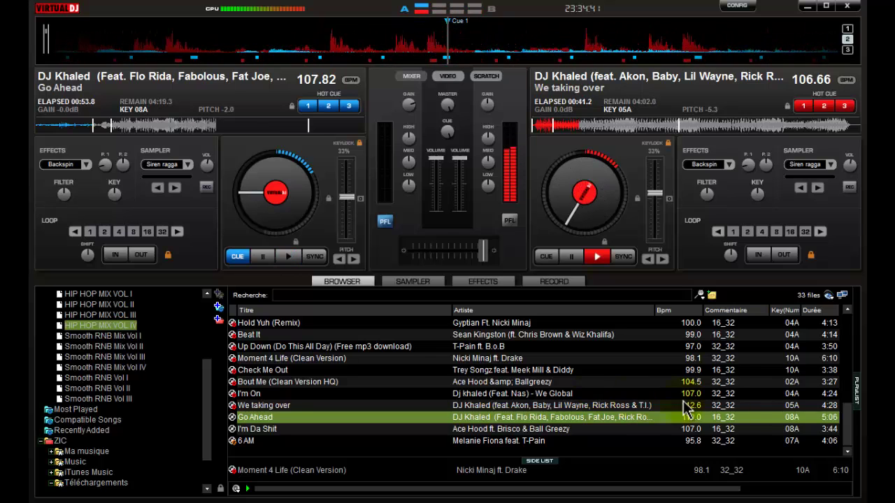
{"action": "left_click", "coordinate": [853, 400]}
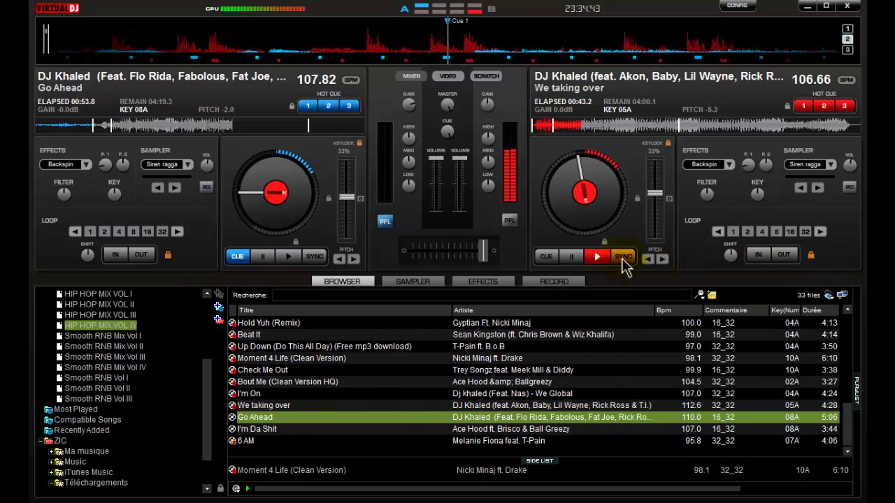
{"action": "left_click", "coordinate": [623, 257]}
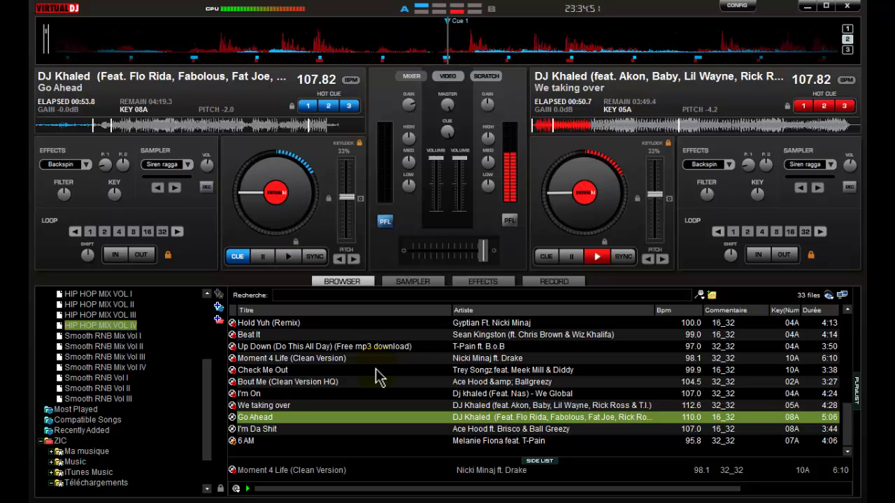
{"action": "key", "text": "l"}
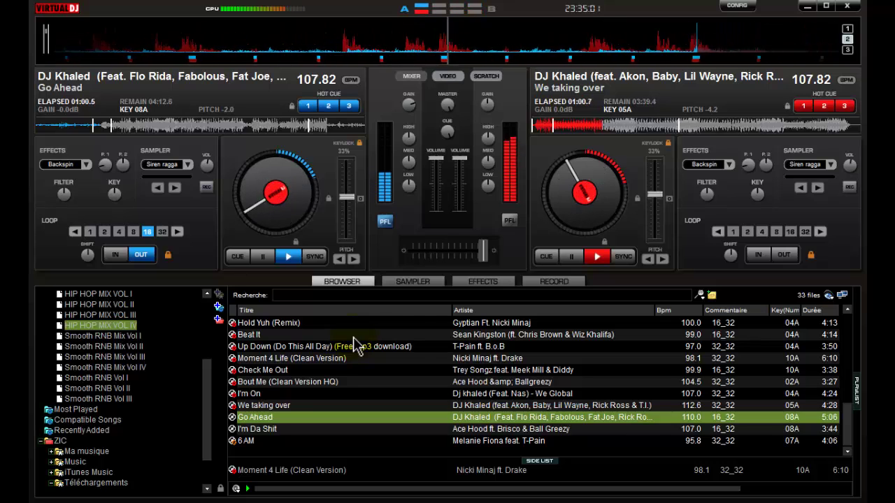
Relaunch Go Ahead repeatedly from hot cue 1 while crossfading to it in two stages, releasing its 16-beat loop
{"action": "key", "text": "1"}
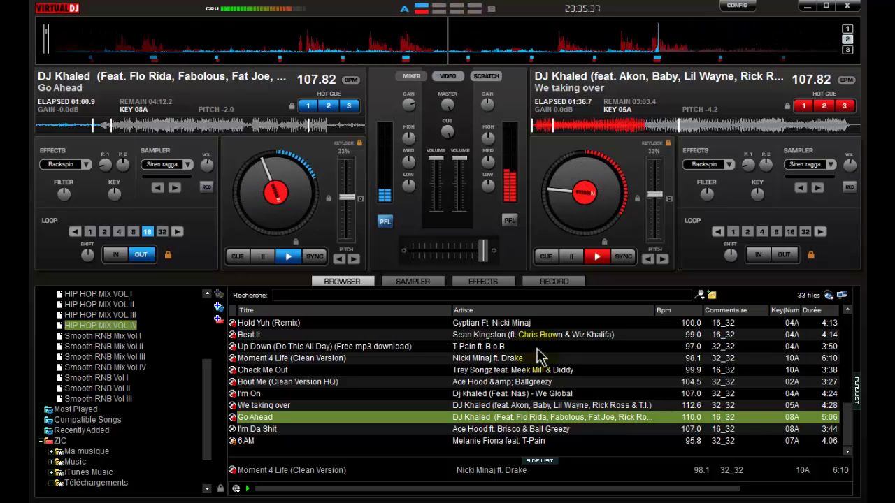
{"action": "key", "text": "1"}
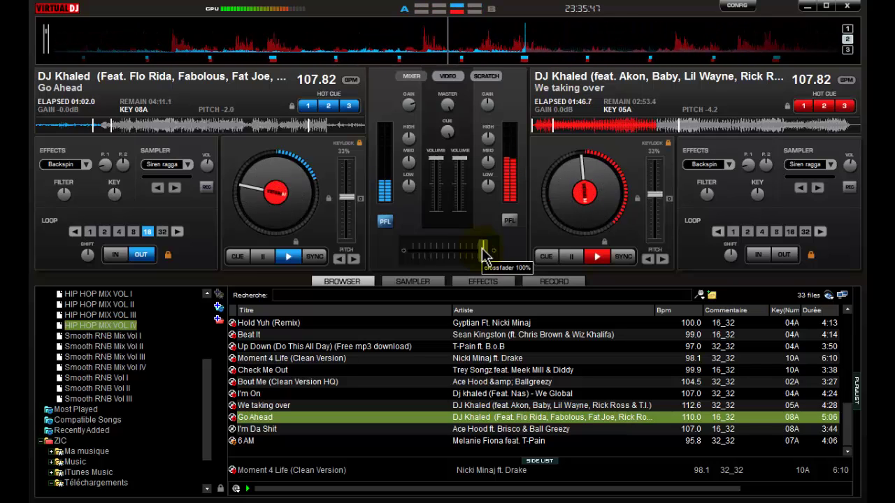
{"action": "key", "text": "1"}
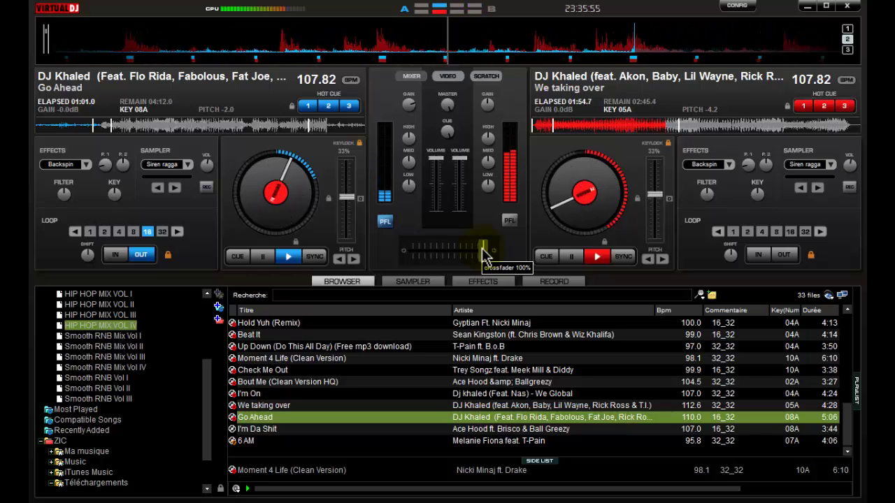
{"action": "key", "text": "1"}
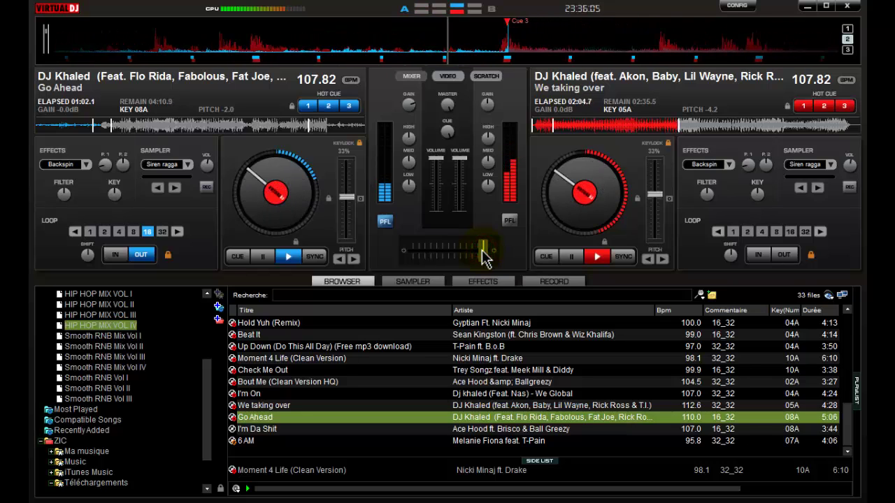
{"action": "left_click_drag", "start_coordinate": [482, 257], "coordinate": [458, 256]}
{"action": "key", "text": "1"}
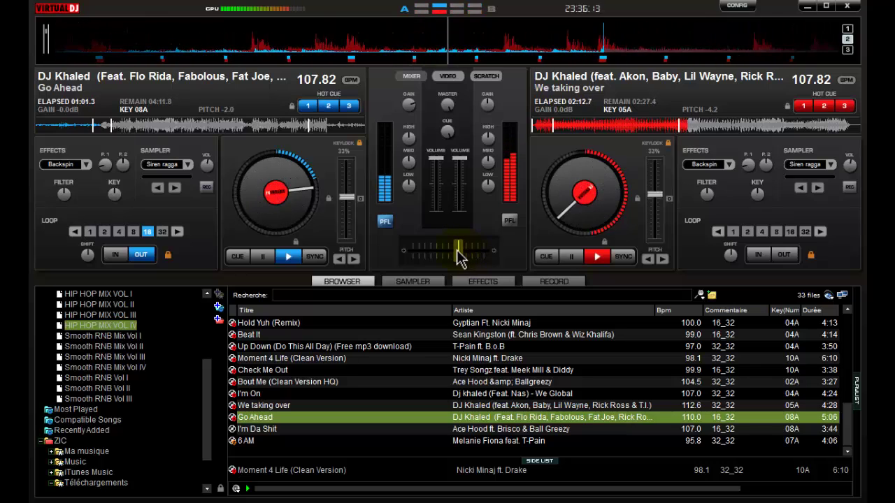
{"action": "key", "text": "1"}
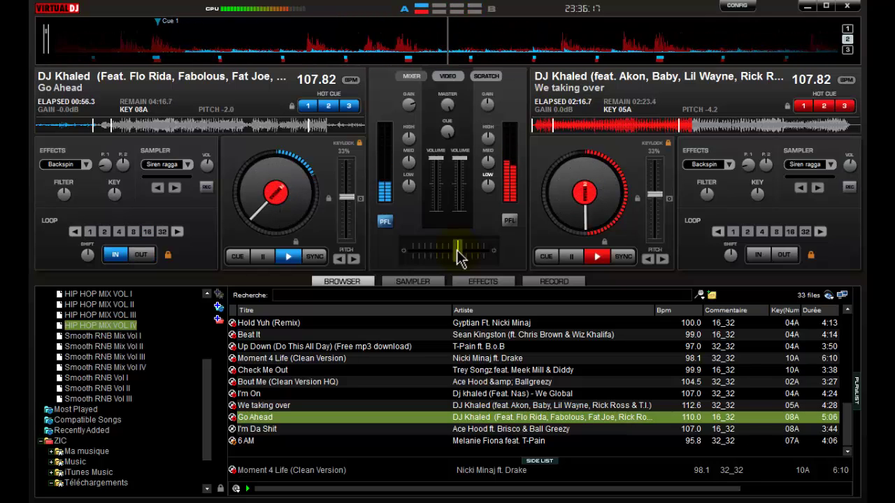
{"action": "left_click_drag", "start_coordinate": [457, 256], "coordinate": [413, 265]}
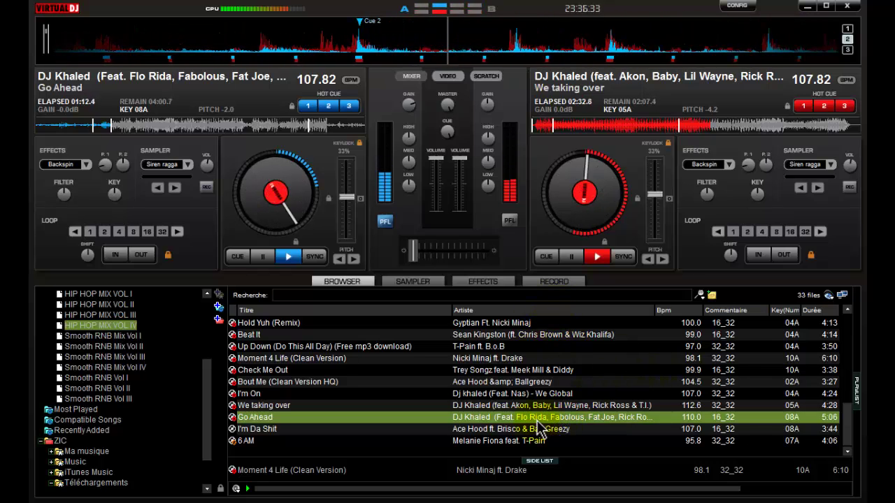
Load I'm Da Shit onto deck 2, sync it to 107.82 BPM, and start it with a 16-beat loop
{"action": "left_click", "coordinate": [423, 429]}
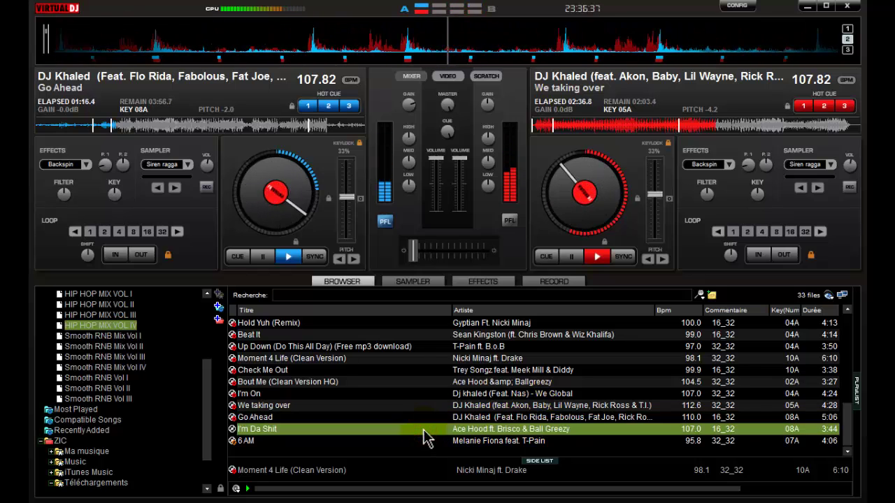
{"action": "left_click_drag", "start_coordinate": [424, 429], "coordinate": [654, 221]}
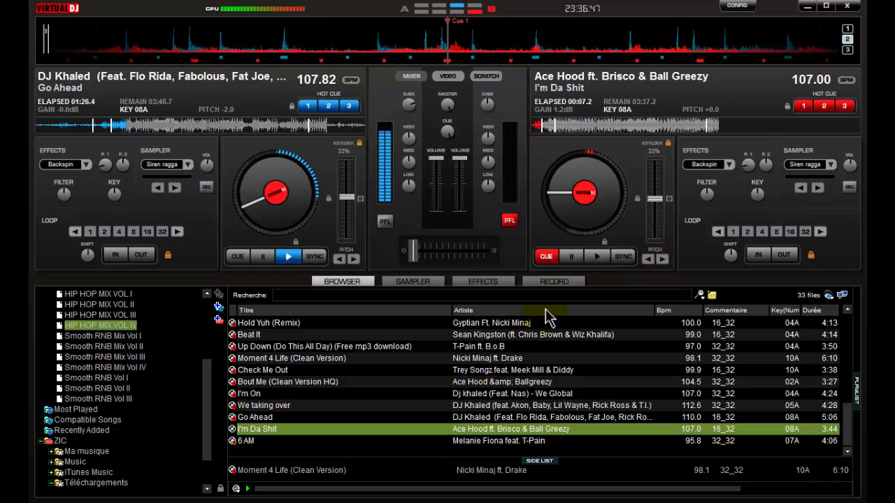
{"action": "left_click", "coordinate": [628, 256]}
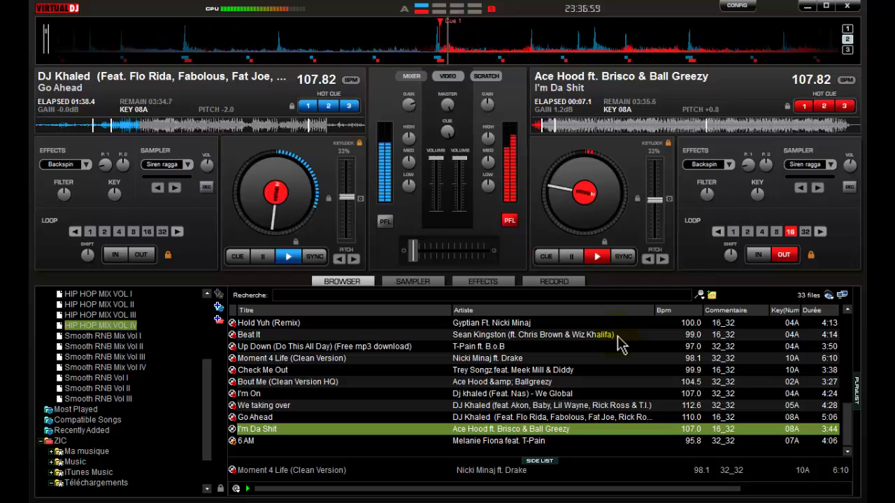
{"action": "key", "text": "space"}
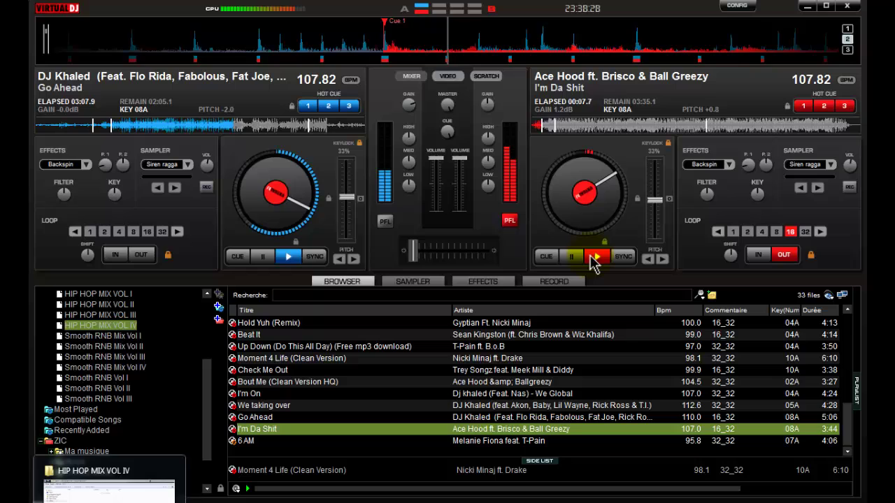
{"action": "left_click", "coordinate": [594, 259]}
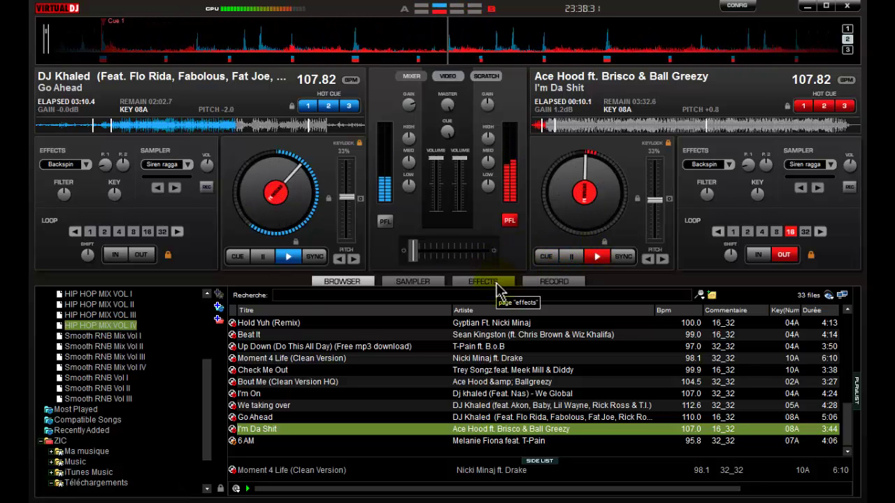
Crossfade in two stages from Go Ahead fully to I'm Da Shit, releasing its 16-beat loop
{"action": "mouse_move", "coordinate": [109, 502]}
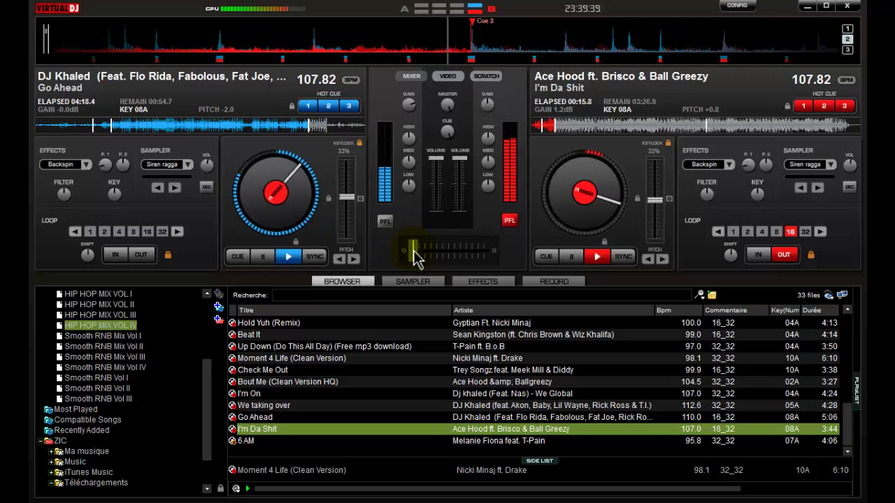
{"action": "left_click_drag", "start_coordinate": [414, 256], "coordinate": [444, 255]}
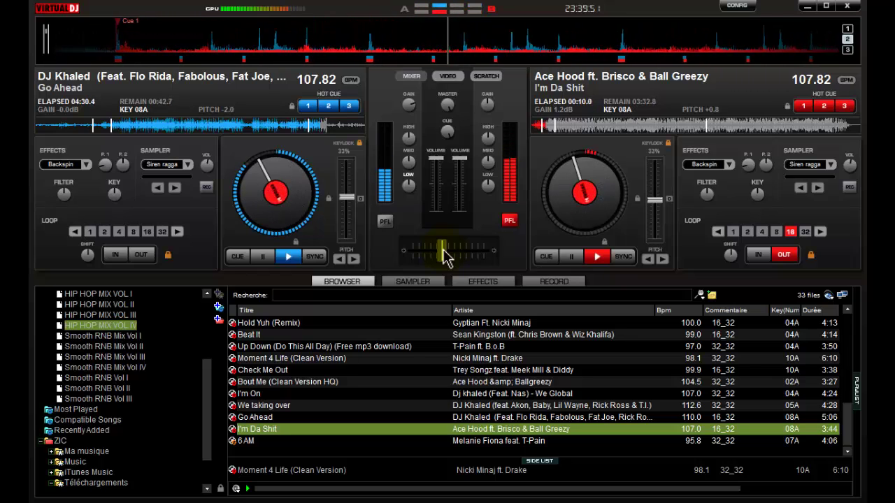
{"action": "key", "text": "l"}
{"action": "left_click_drag", "start_coordinate": [443, 249], "coordinate": [482, 250]}
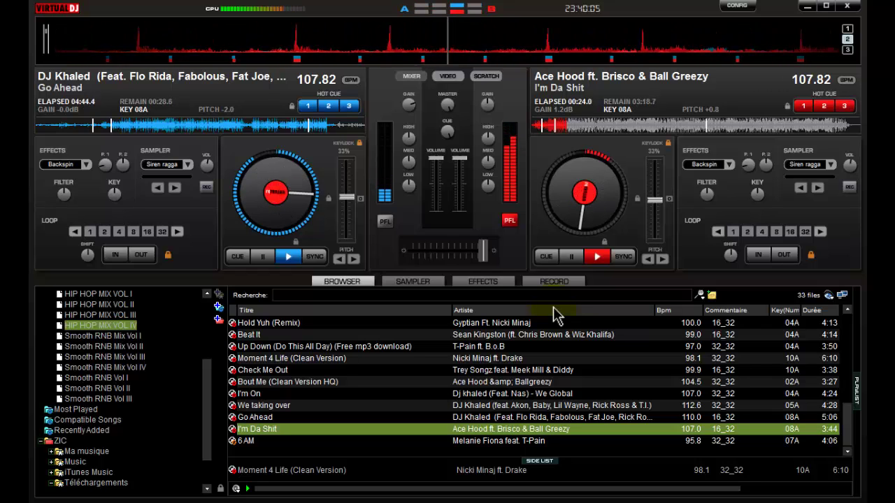
Open the recording page, show the scratch waveforms between the decks, and stop Go Ahead at its cue point on deck 1
{"action": "left_click", "coordinate": [563, 286]}
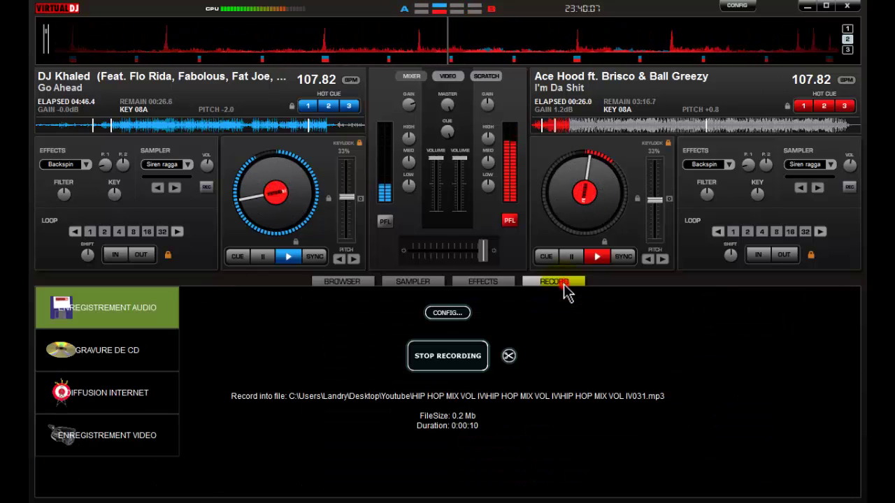
{"action": "left_click", "coordinate": [486, 78]}
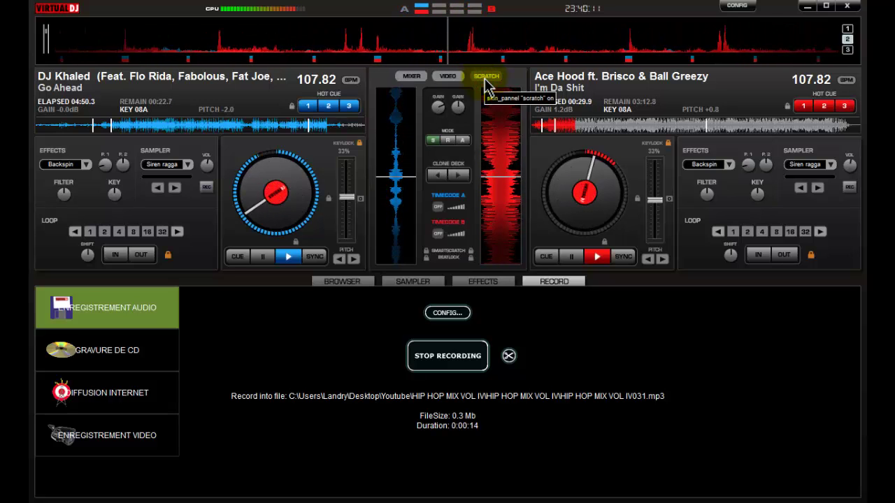
{"action": "left_click", "coordinate": [267, 265]}
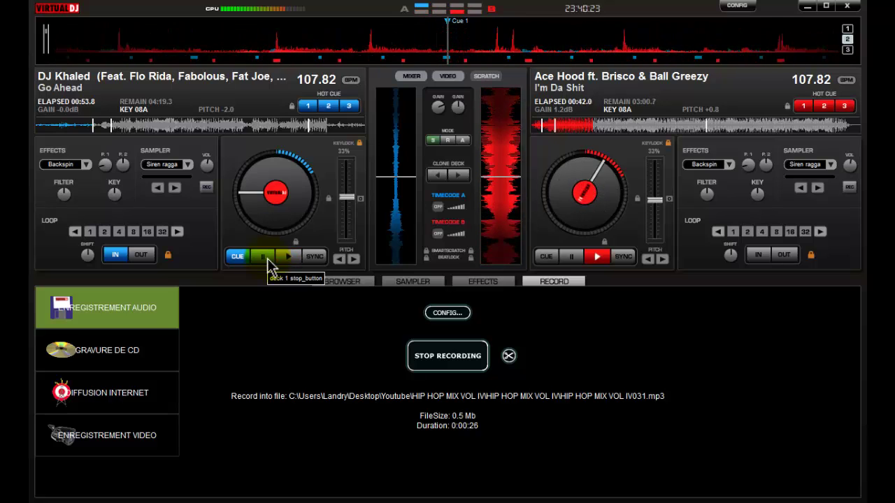
Look through the browser, sampler and effects pages, and examine the audio recording page
{"action": "left_click", "coordinate": [337, 283]}
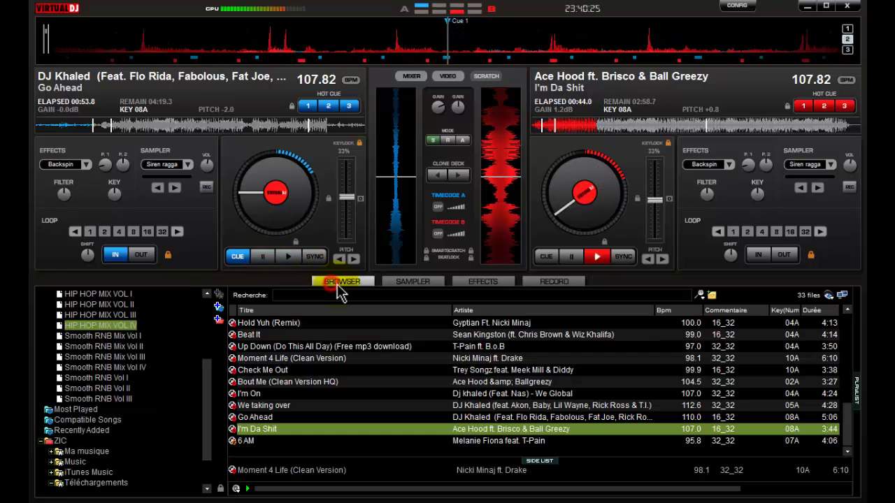
{"action": "left_click", "coordinate": [413, 286]}
{"action": "left_click", "coordinate": [485, 285]}
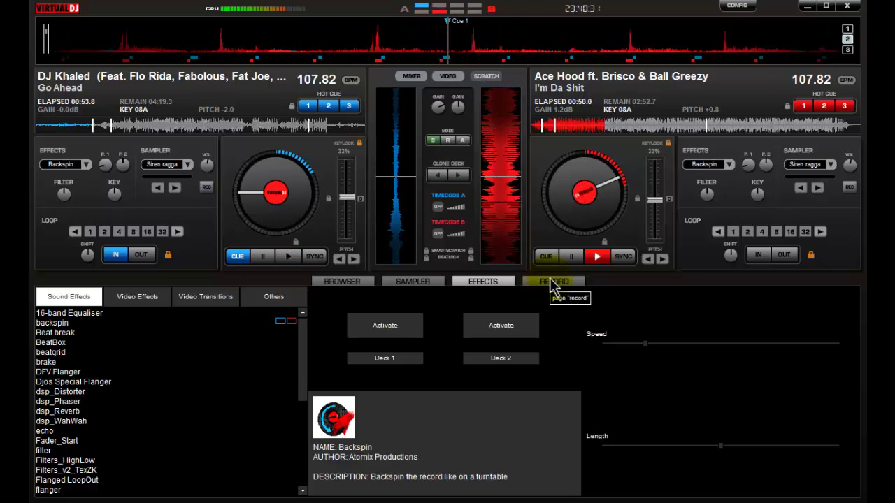
{"action": "left_click", "coordinate": [552, 282]}
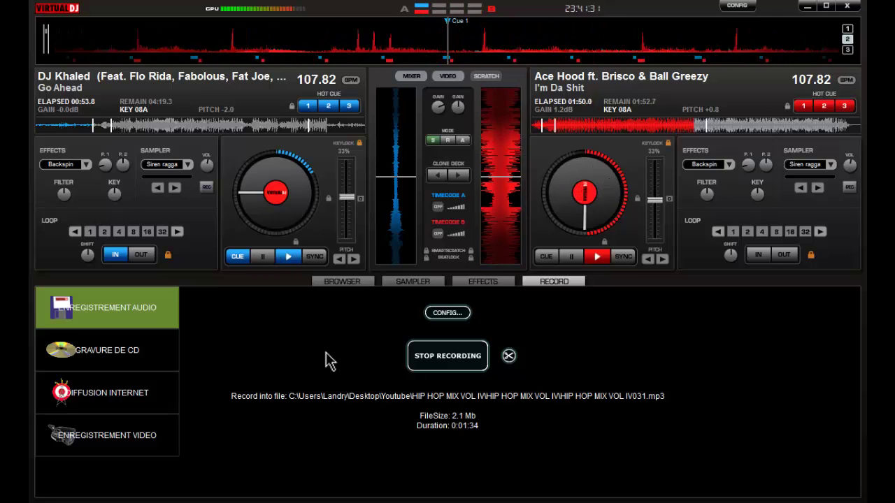
Remove the track 6 AM from the end of the automix playlist
{"action": "left_click", "coordinate": [341, 281]}
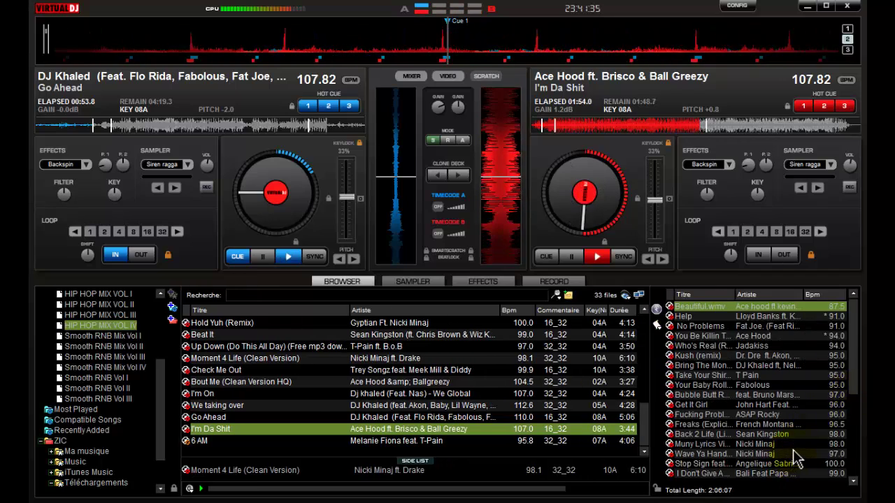
{"action": "scroll", "coordinate": [796, 458], "scroll_direction": "down", "scroll_amount": 5}
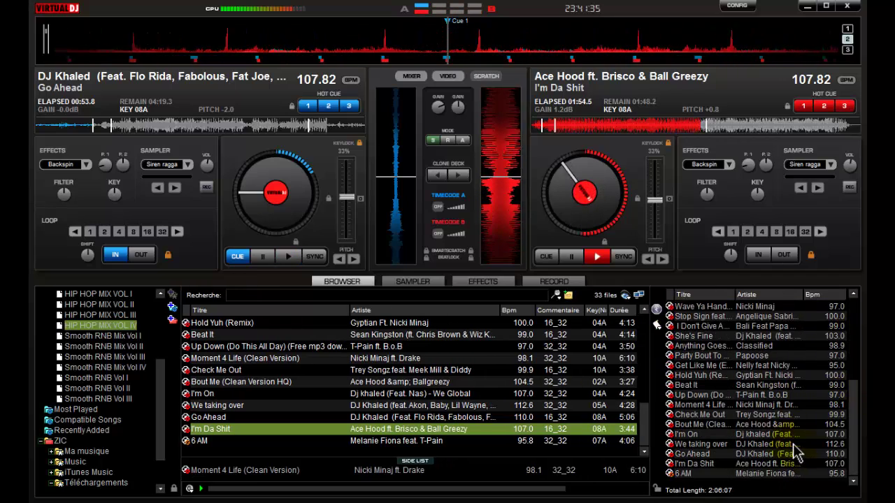
{"action": "right_click", "coordinate": [754, 475]}
{"action": "left_click", "coordinate": [773, 499]}
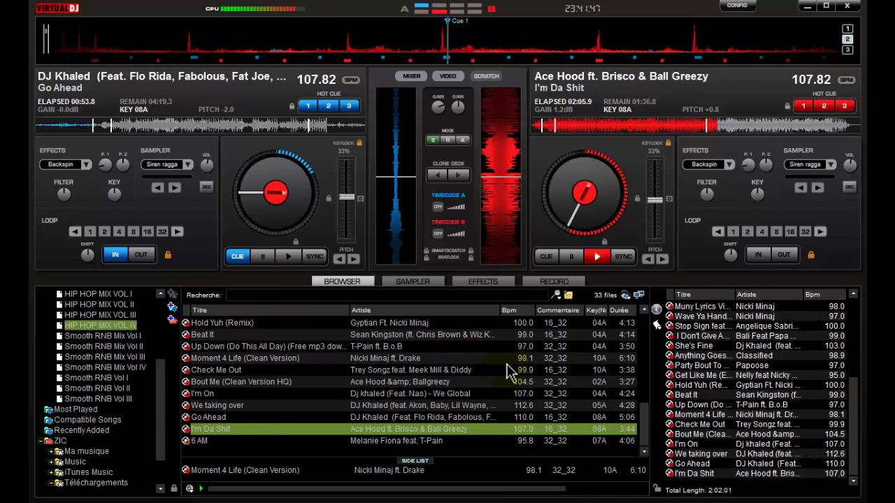
Save the playlist as HIP HOP MIX VOL IV, overwriting the existing one, and reload it in the browser
{"action": "mouse_move", "coordinate": [856, 367]}
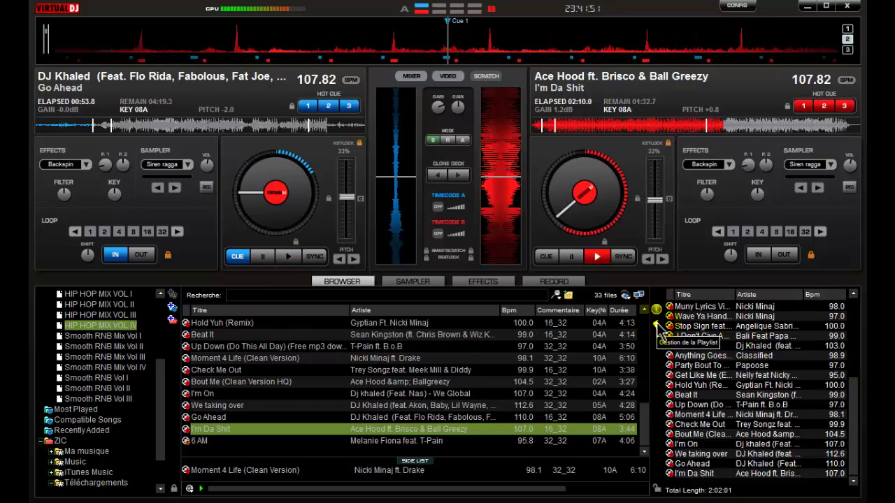
{"action": "left_click", "coordinate": [658, 325]}
{"action": "left_click", "coordinate": [729, 475]}
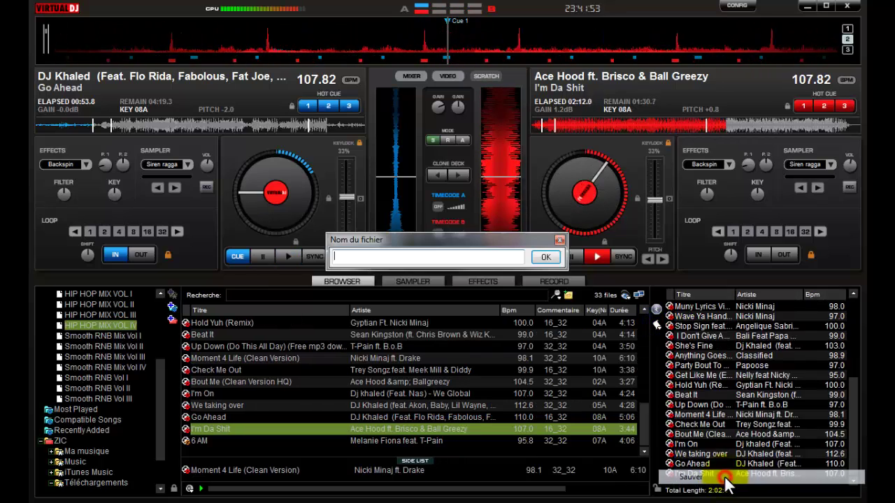
{"action": "right_click", "coordinate": [398, 259]}
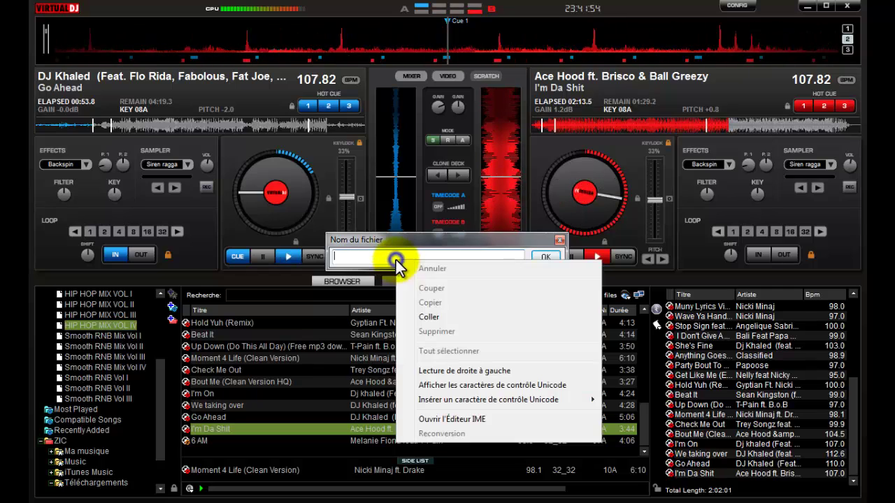
{"action": "left_click", "coordinate": [429, 314]}
{"action": "left_click", "coordinate": [545, 257]}
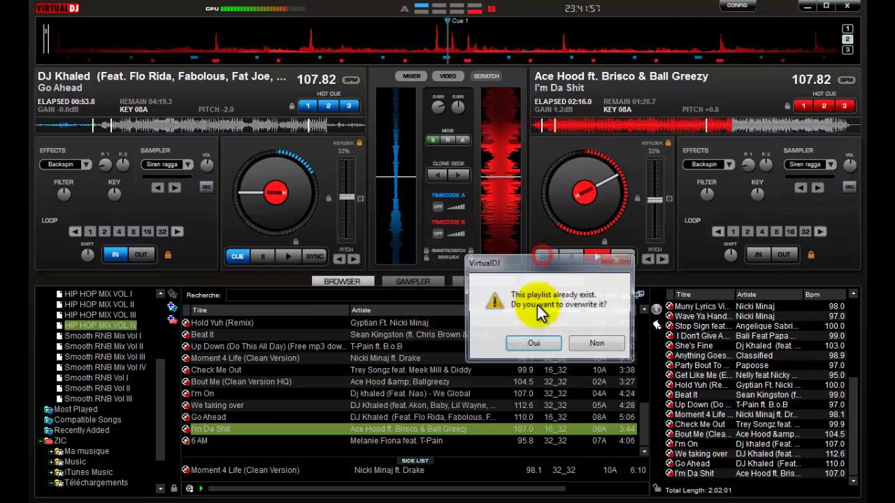
{"action": "left_click", "coordinate": [533, 344]}
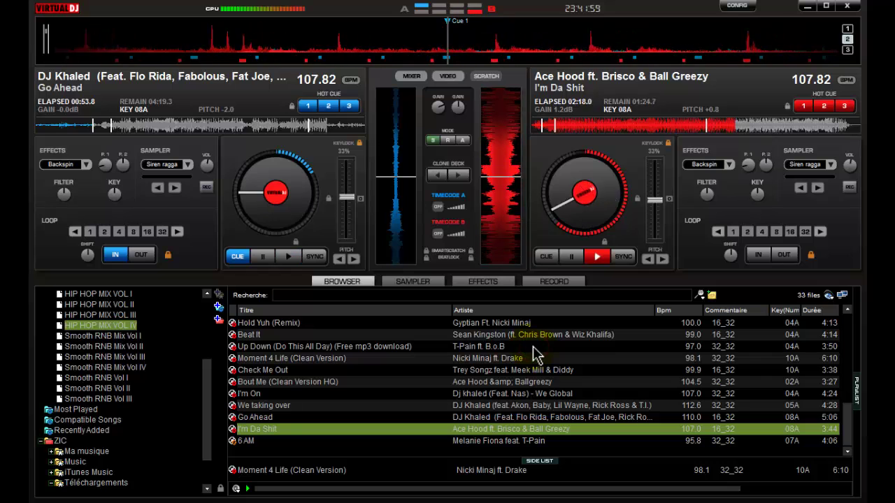
{"action": "left_click", "coordinate": [131, 336]}
{"action": "left_click", "coordinate": [126, 326]}
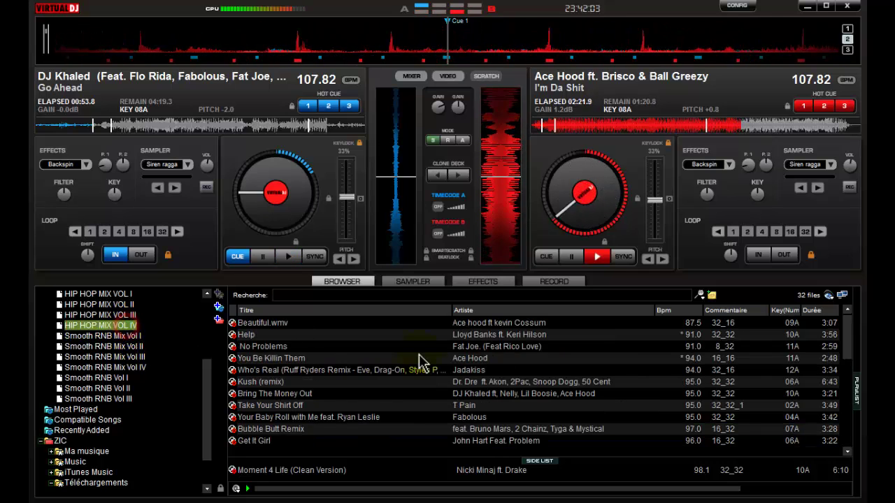
Look through the saved HIP HOP MIX VOL IV track list and the playlists and folders in the browser tree
{"action": "scroll", "coordinate": [424, 366], "scroll_direction": "down", "scroll_amount": 7}
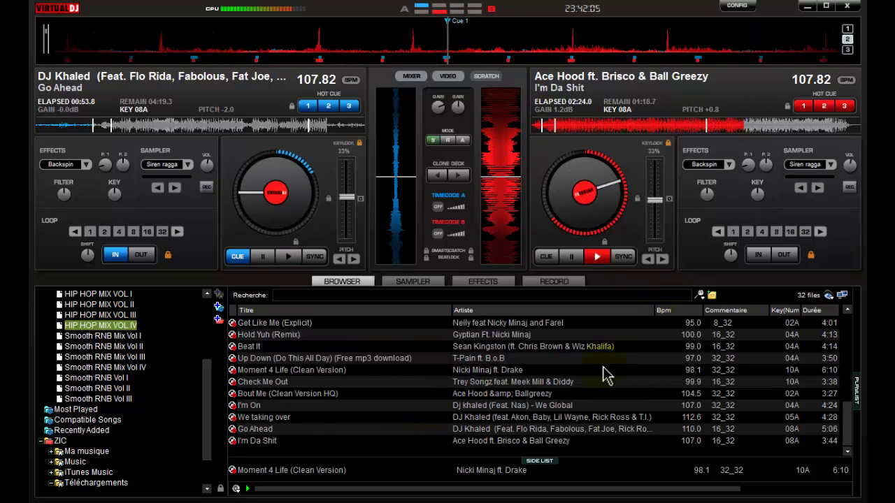
{"action": "scroll", "coordinate": [607, 378], "scroll_direction": "up", "scroll_amount": 7}
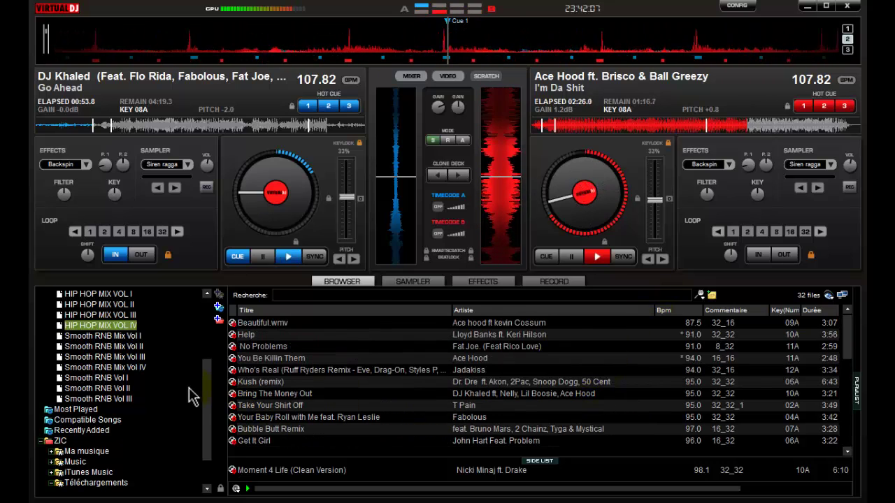
{"action": "scroll", "coordinate": [210, 399], "scroll_direction": "up", "scroll_amount": 4}
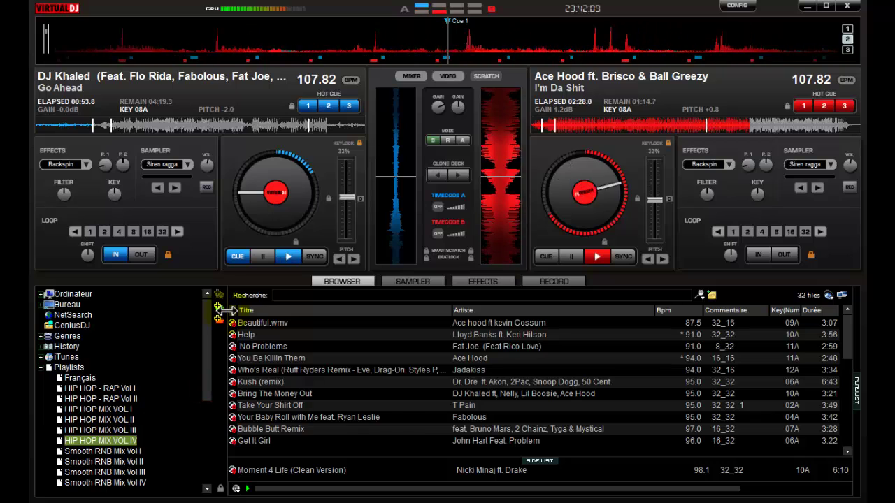
{"action": "scroll", "coordinate": [176, 383], "scroll_direction": "down", "scroll_amount": 5}
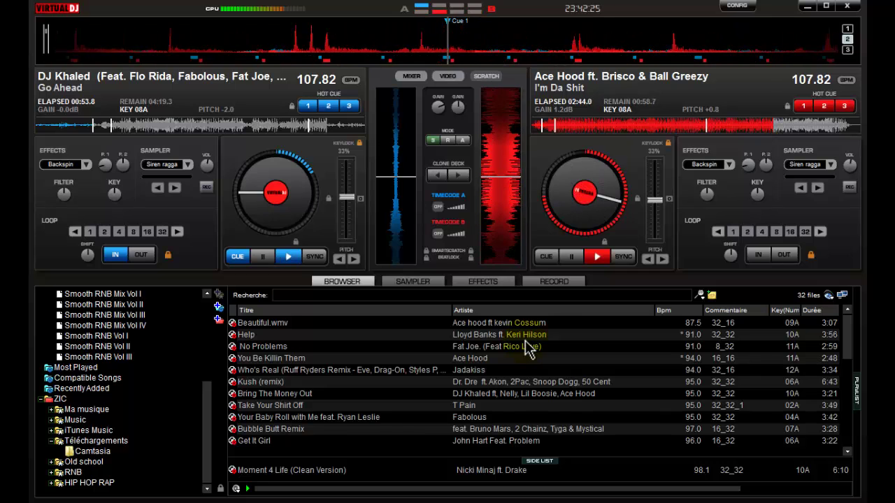
Stop the audio recording of the mix once I'm Da Shit has played to its end on deck 2
{"action": "left_click", "coordinate": [550, 283]}
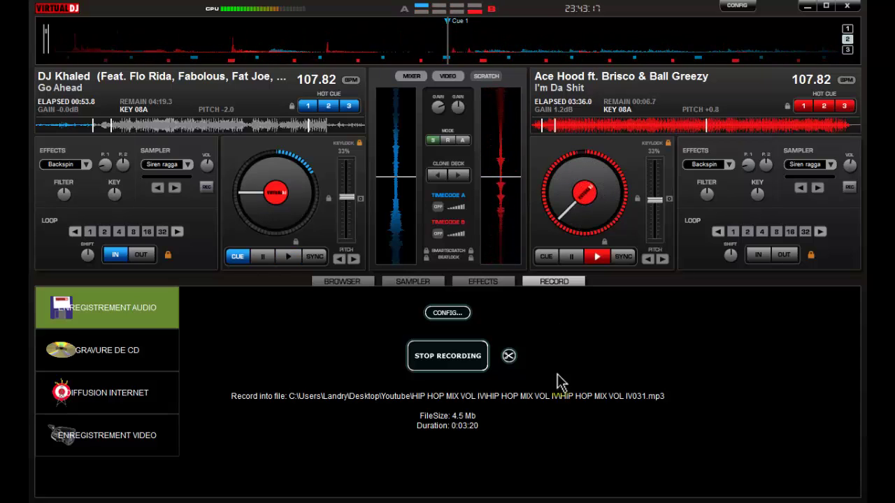
{"action": "left_click", "coordinate": [463, 361]}
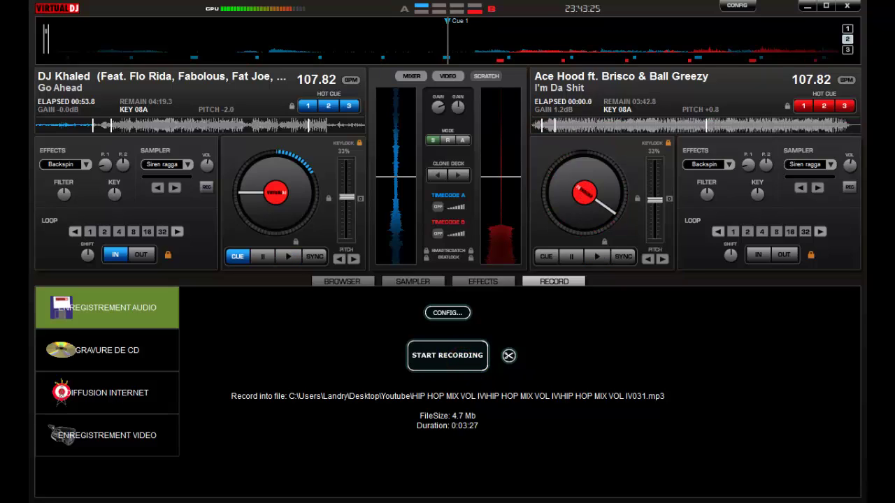